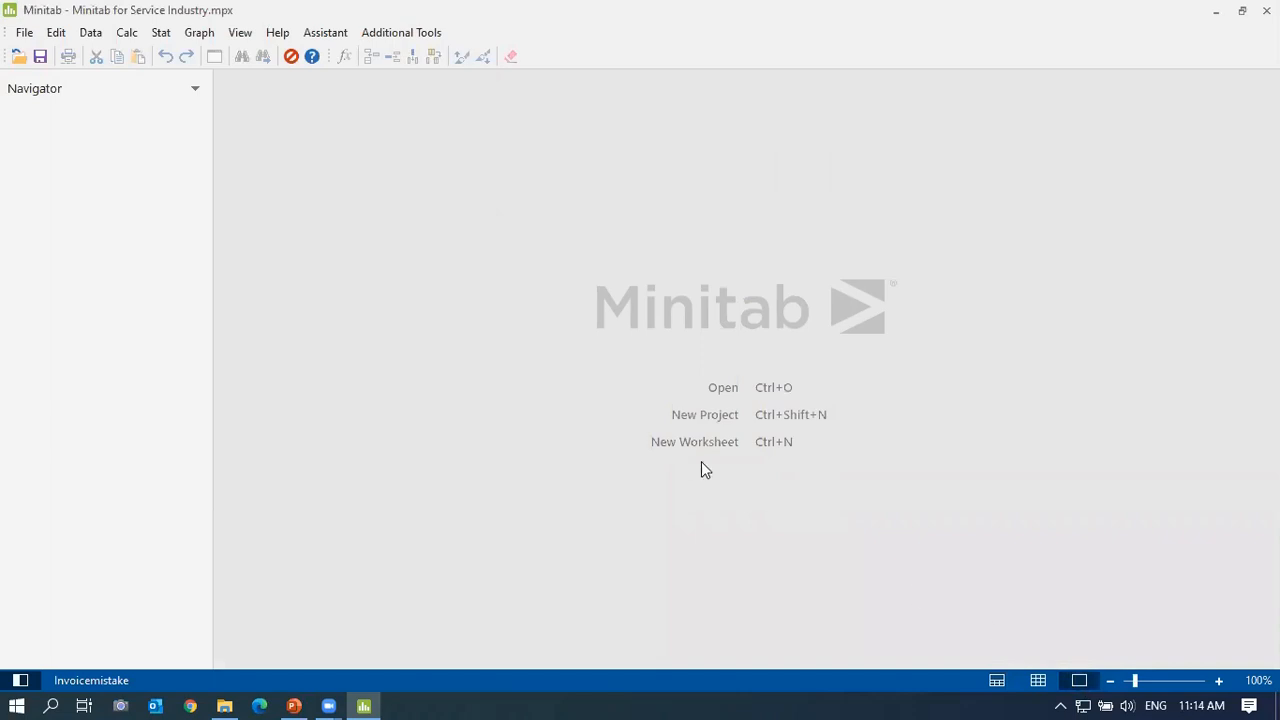
# Show only the Invoicemistake worksheet data, enlarge it to 160%, and examine the Mistake and Day columns.
pyautogui.click(1046, 682)
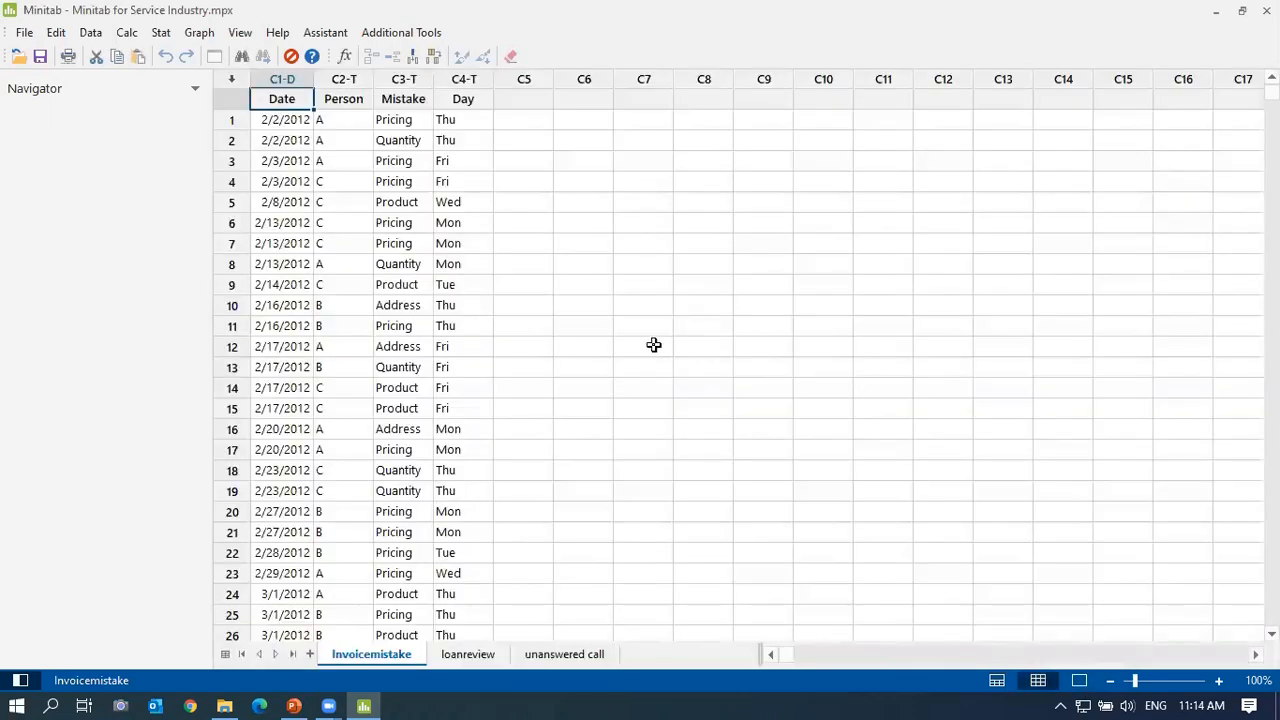
pyautogui.click(1218, 681)
pyautogui.click(1218, 681)
pyautogui.click(1218, 681)
pyautogui.click(1218, 681)
pyautogui.click(1218, 681)
pyautogui.click(1218, 681)
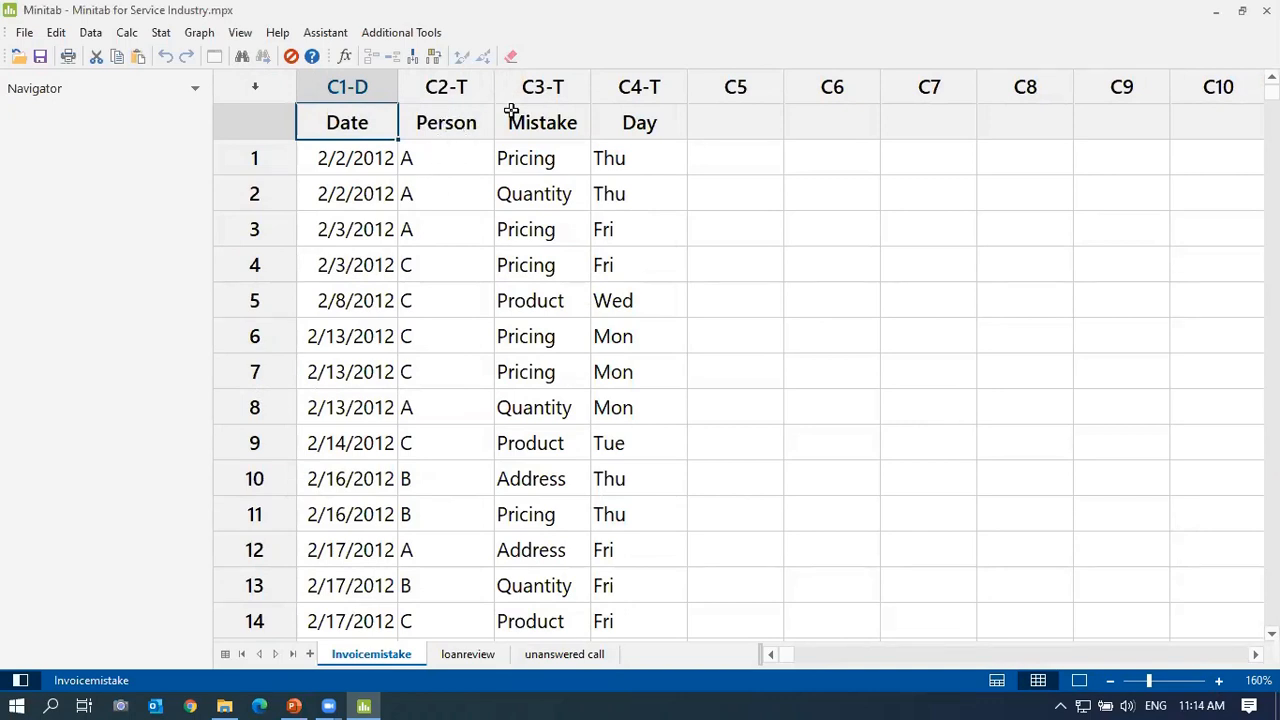
pyautogui.click(528, 160)
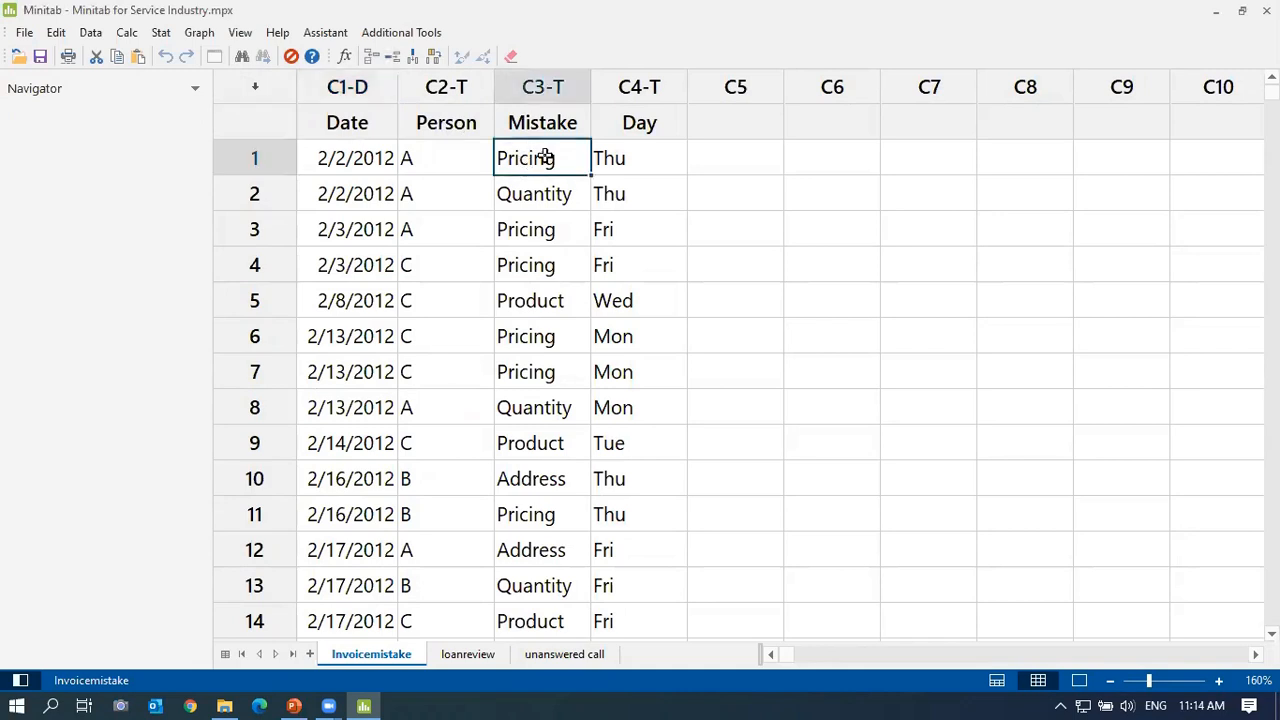
pyautogui.click(670, 160)
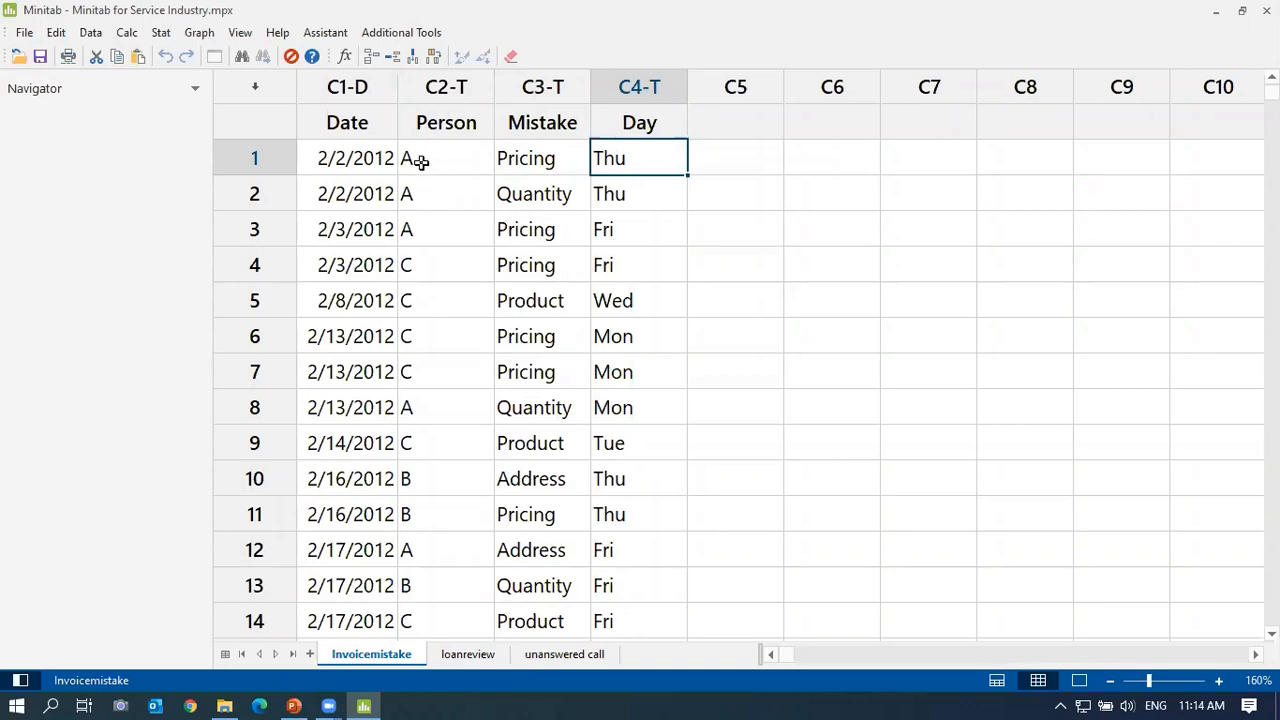
pyautogui.click(201, 33)
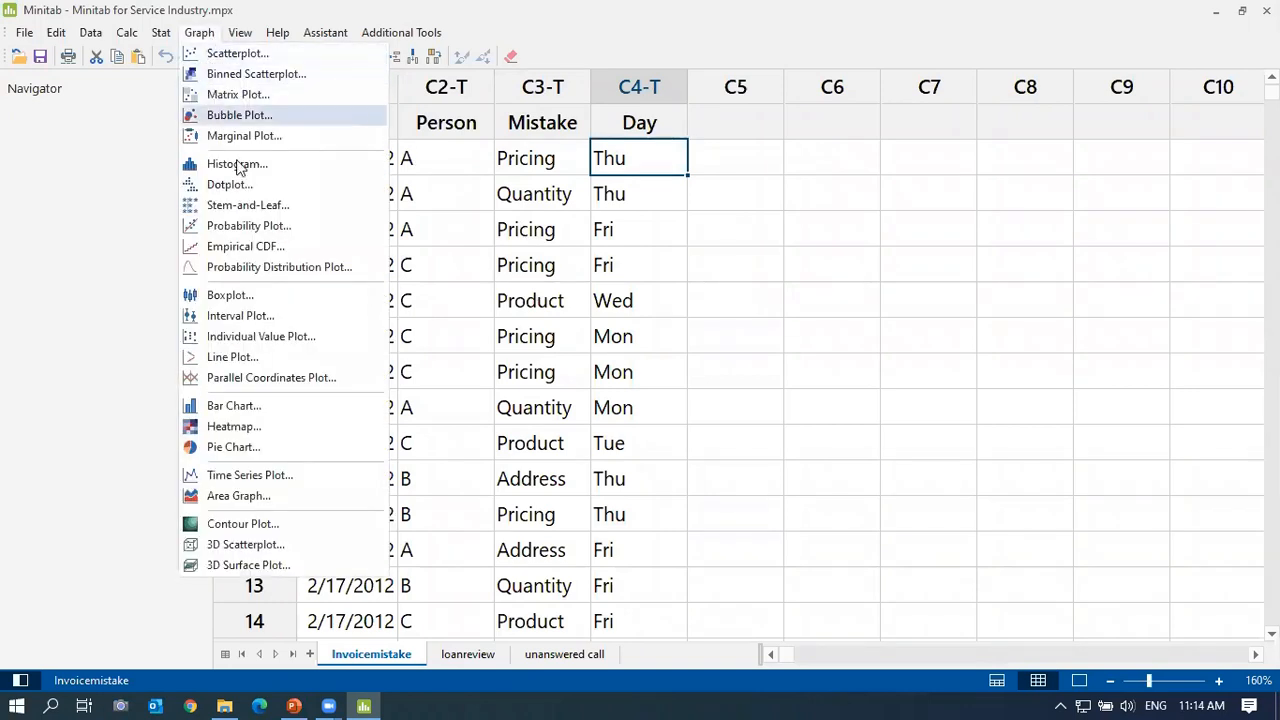
pyautogui.click(250, 447)
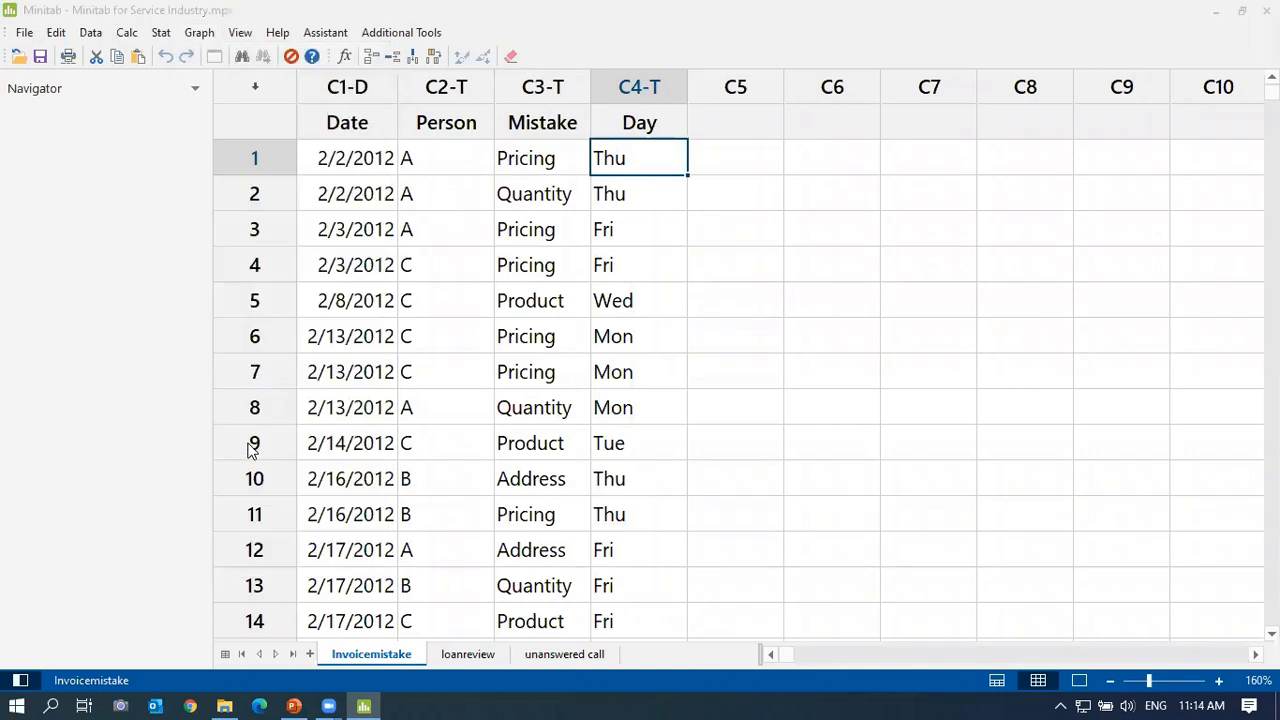
pyautogui.click(866, 201)
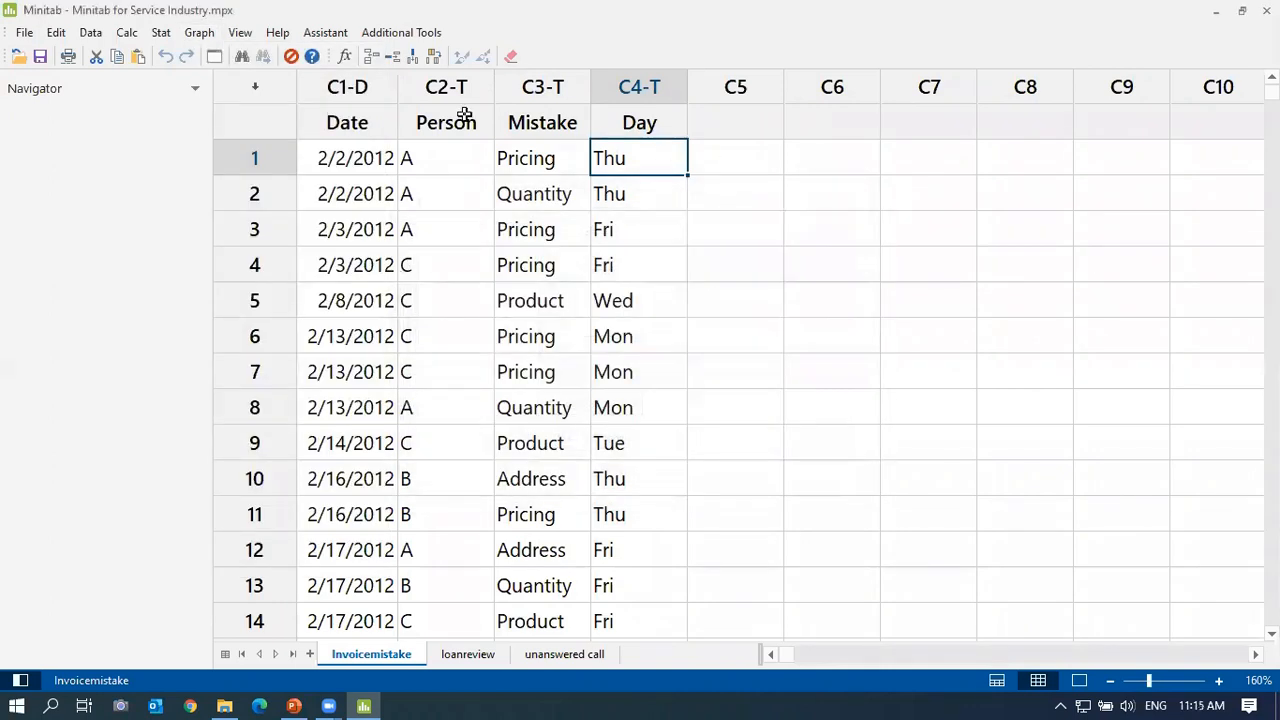
# Set up a pie chart of counts of unique values with Mistake as the categorical variable.
pyautogui.click(200, 33)
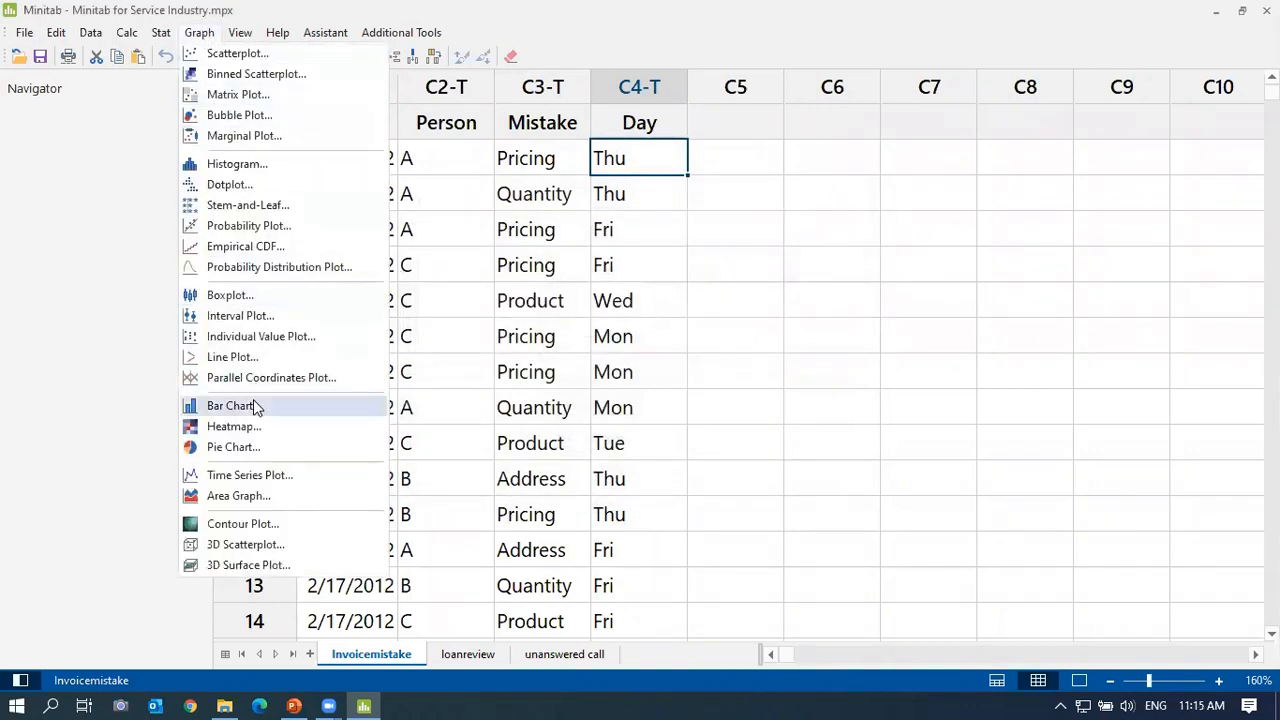
pyautogui.click(250, 447)
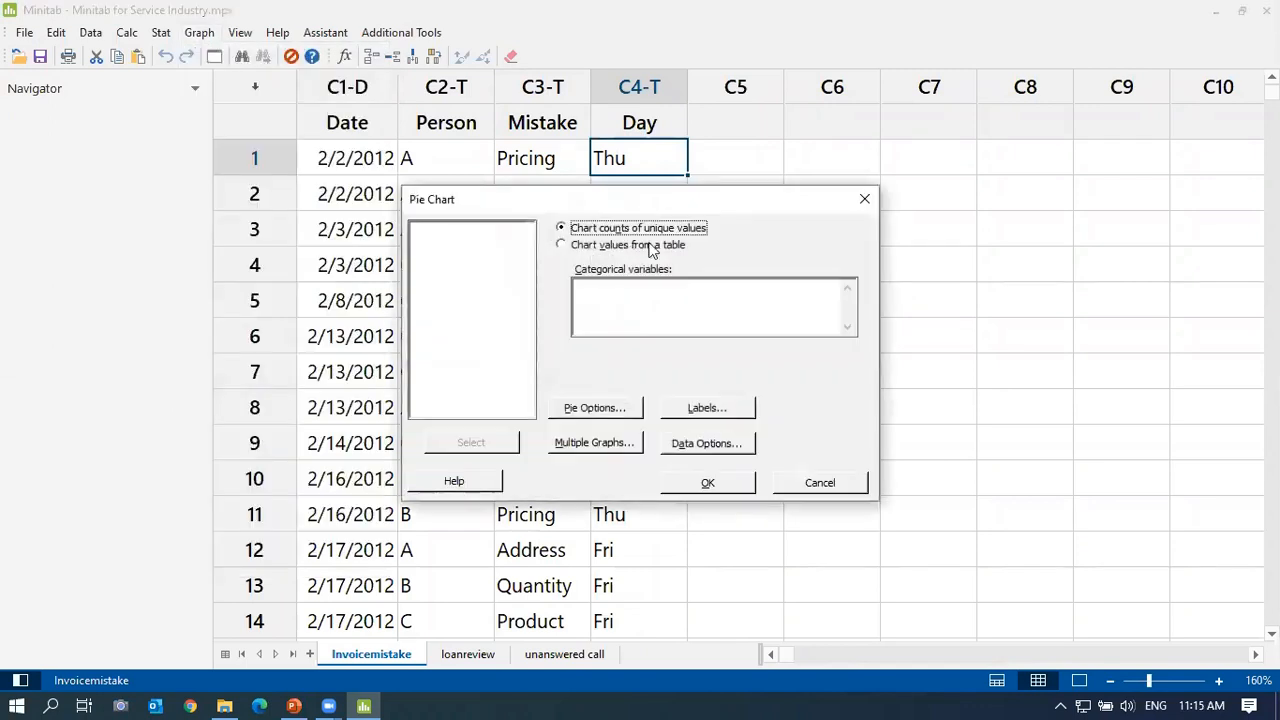
pyautogui.moveTo(757, 201); pyautogui.dragTo(1063, 175)
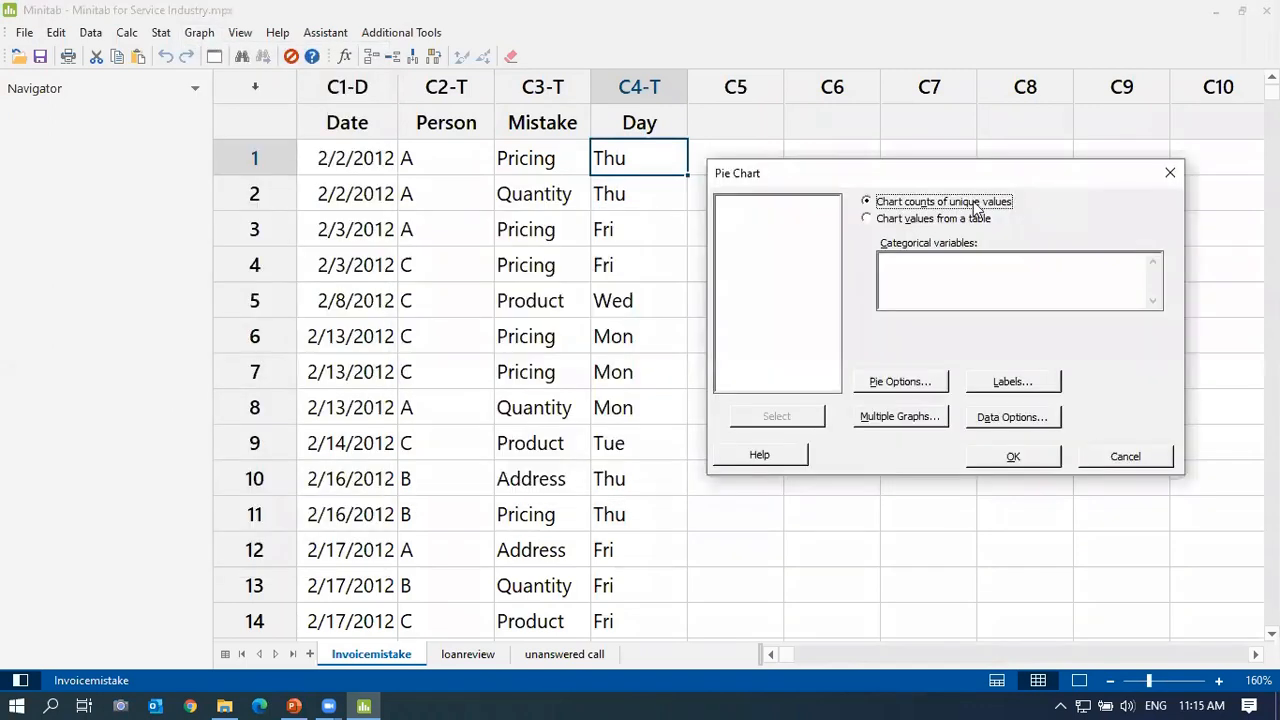
pyautogui.click(927, 273)
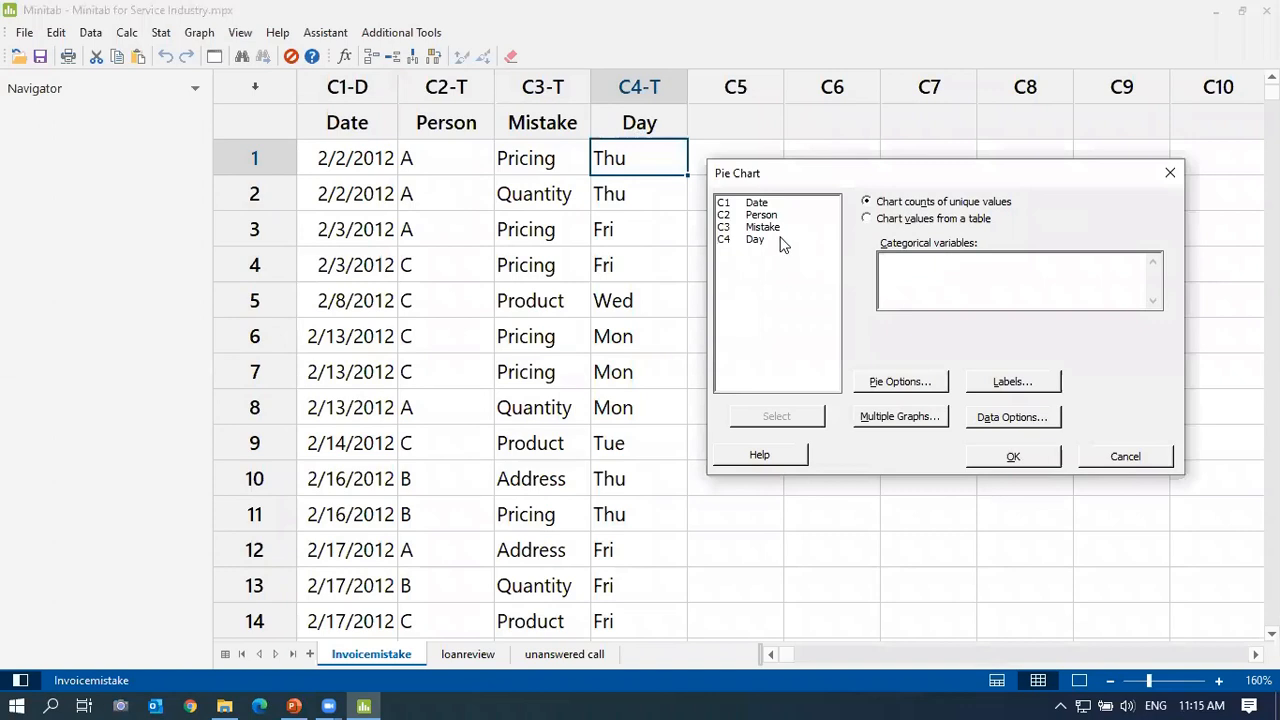
pyautogui.doubleClick(765, 229)
# Label the pie slices with Percent, generate the chart, and show only the output.
pyautogui.click(1012, 382)
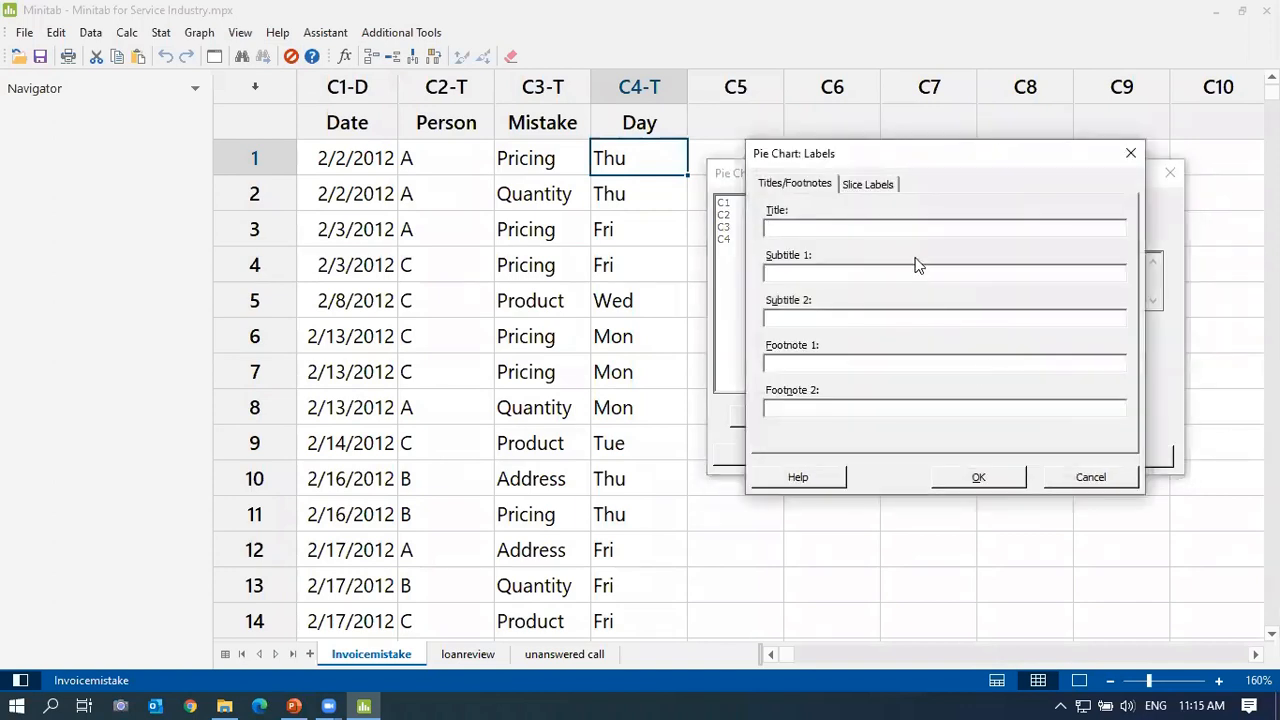
pyautogui.click(872, 185)
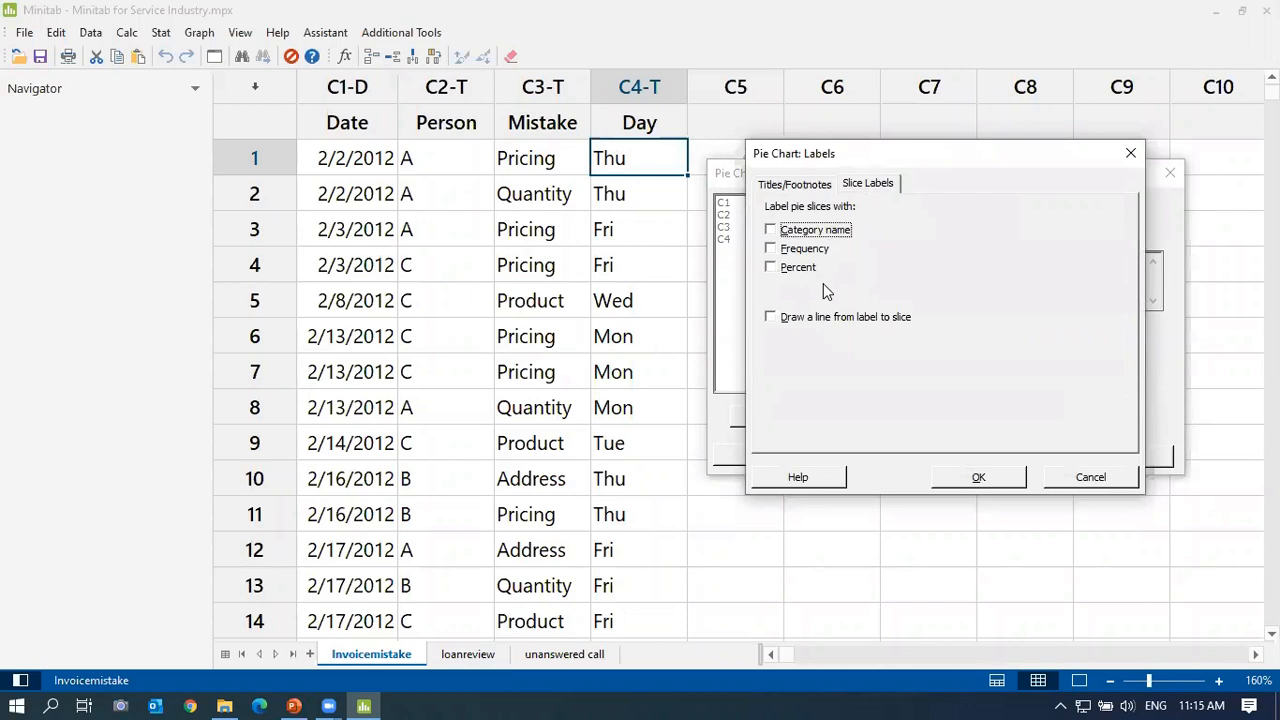
pyautogui.click(794, 268)
pyautogui.click(997, 477)
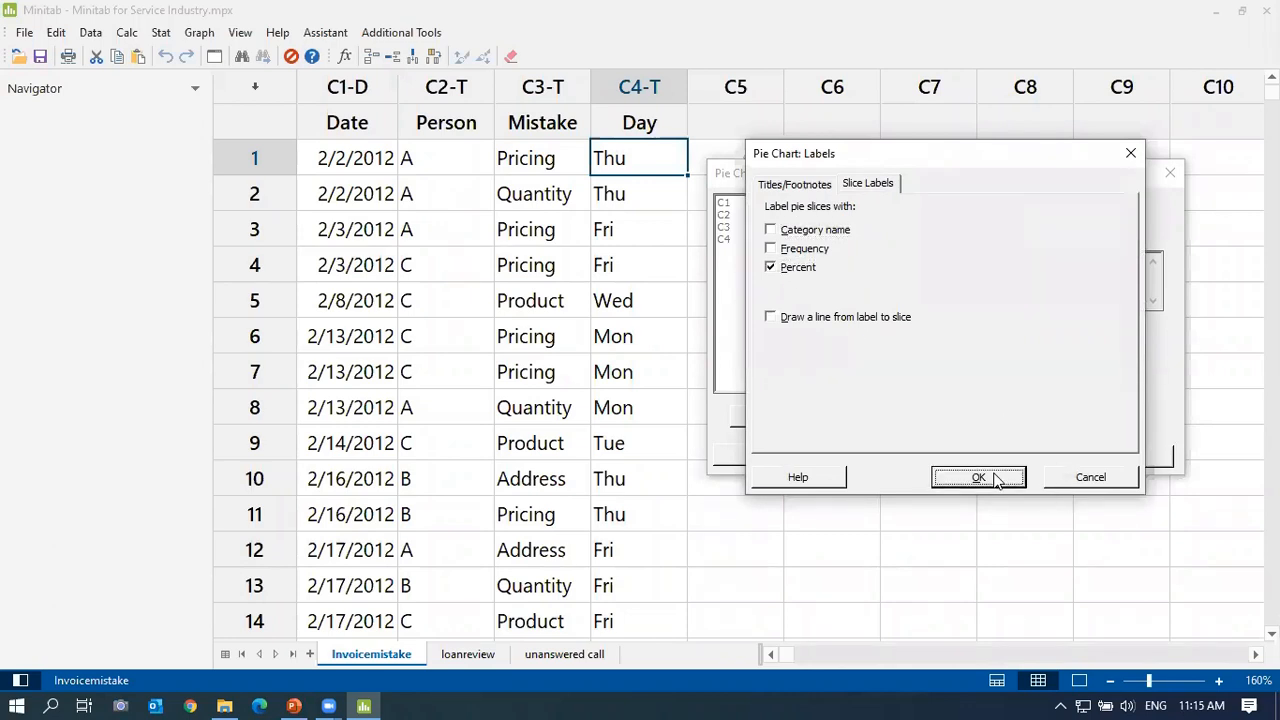
pyautogui.click(1000, 458)
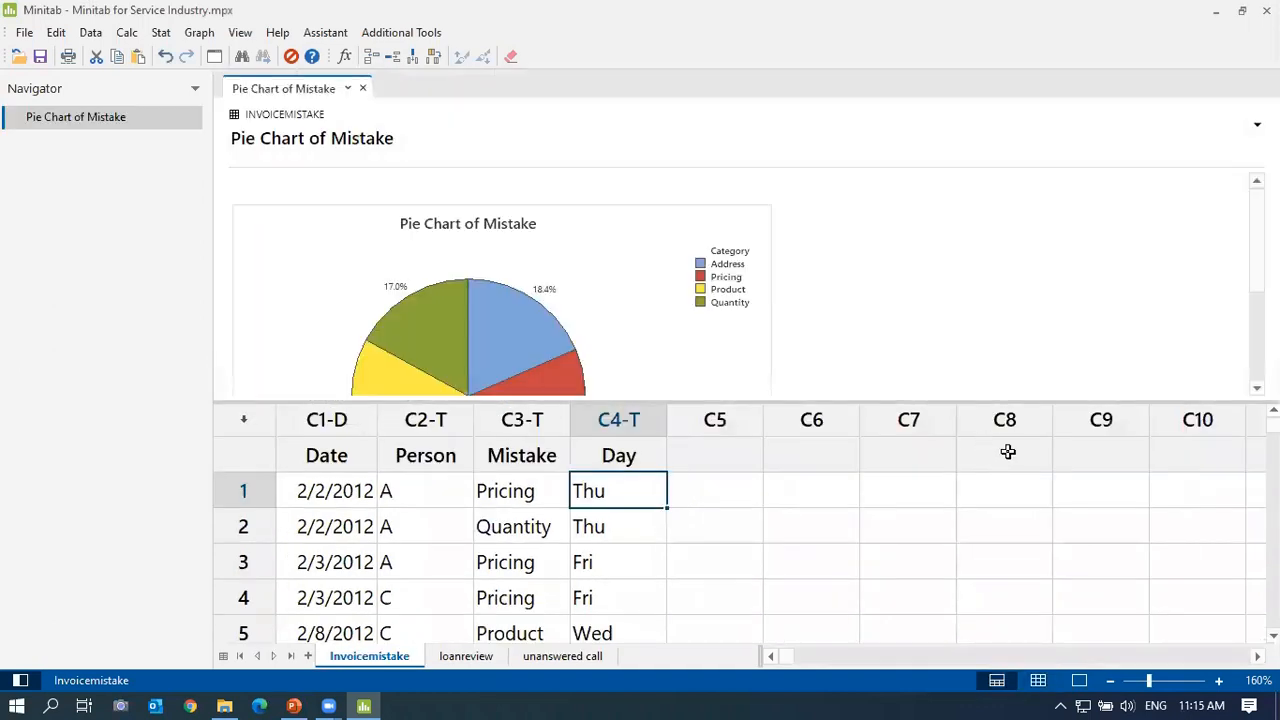
pyautogui.click(1079, 680)
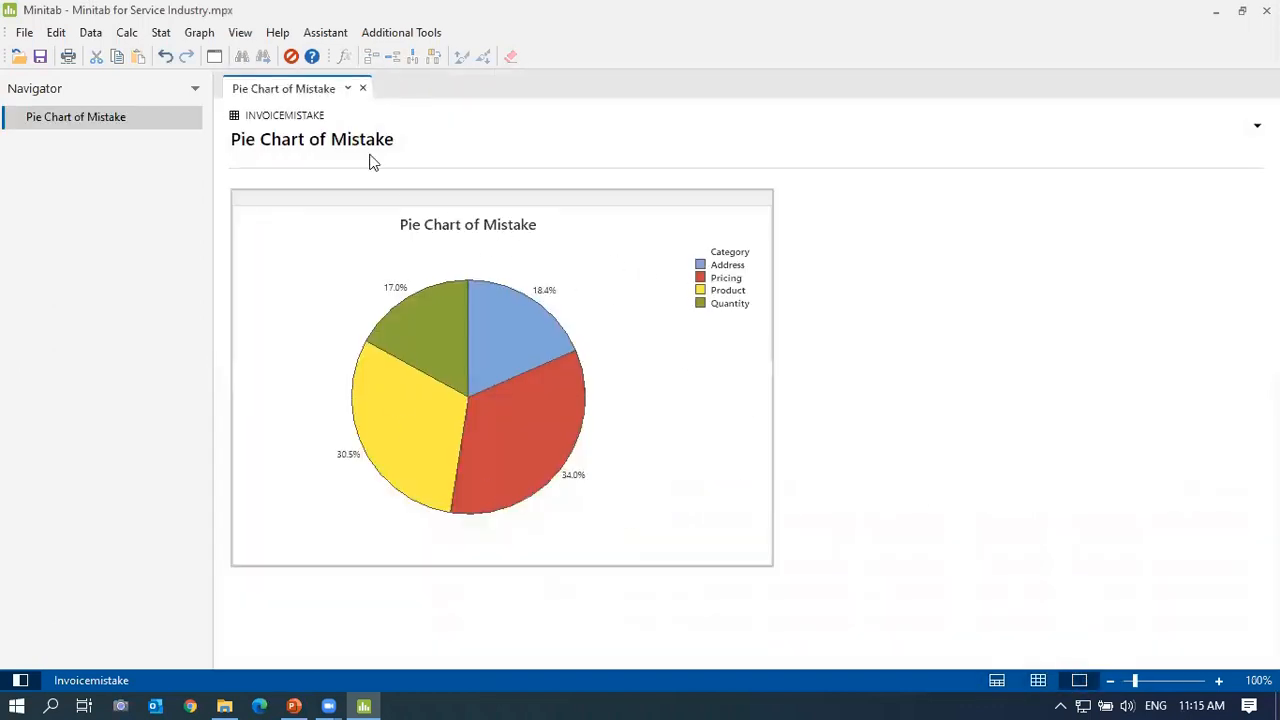
# Review the pie chart's categorical variable and slice label settings without making changes.
pyautogui.click(195, 35)
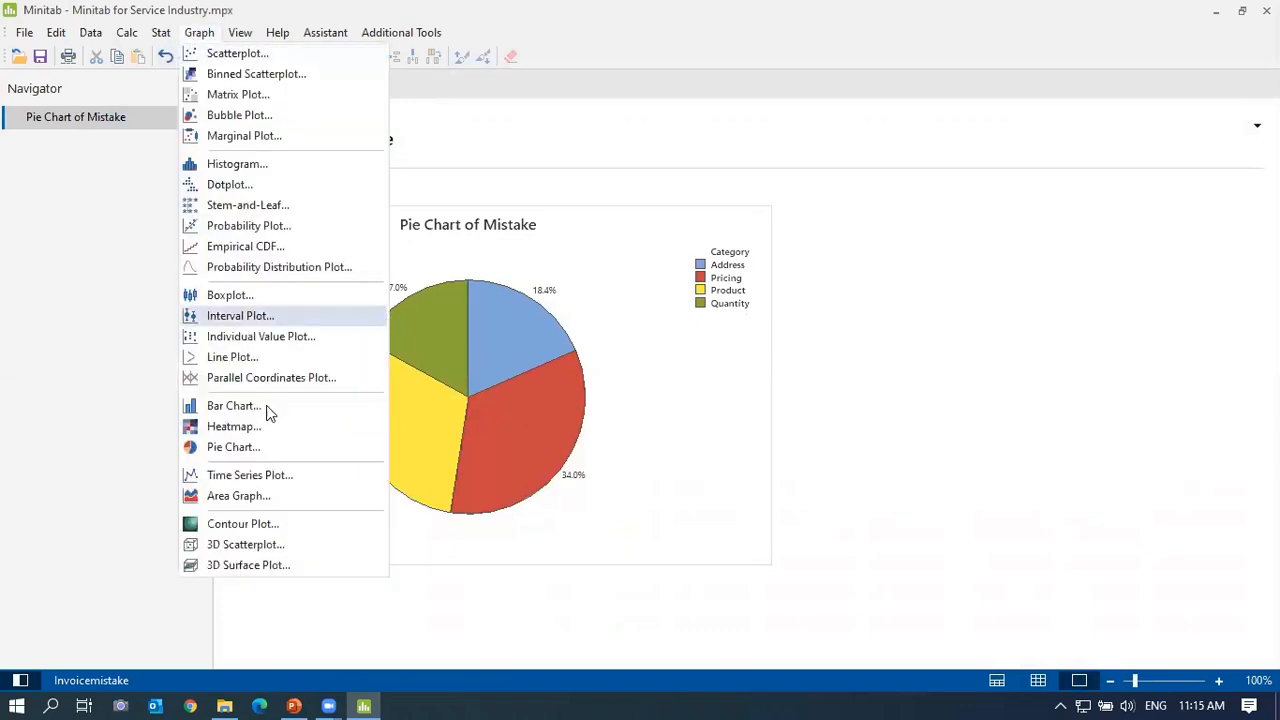
pyautogui.click(259, 450)
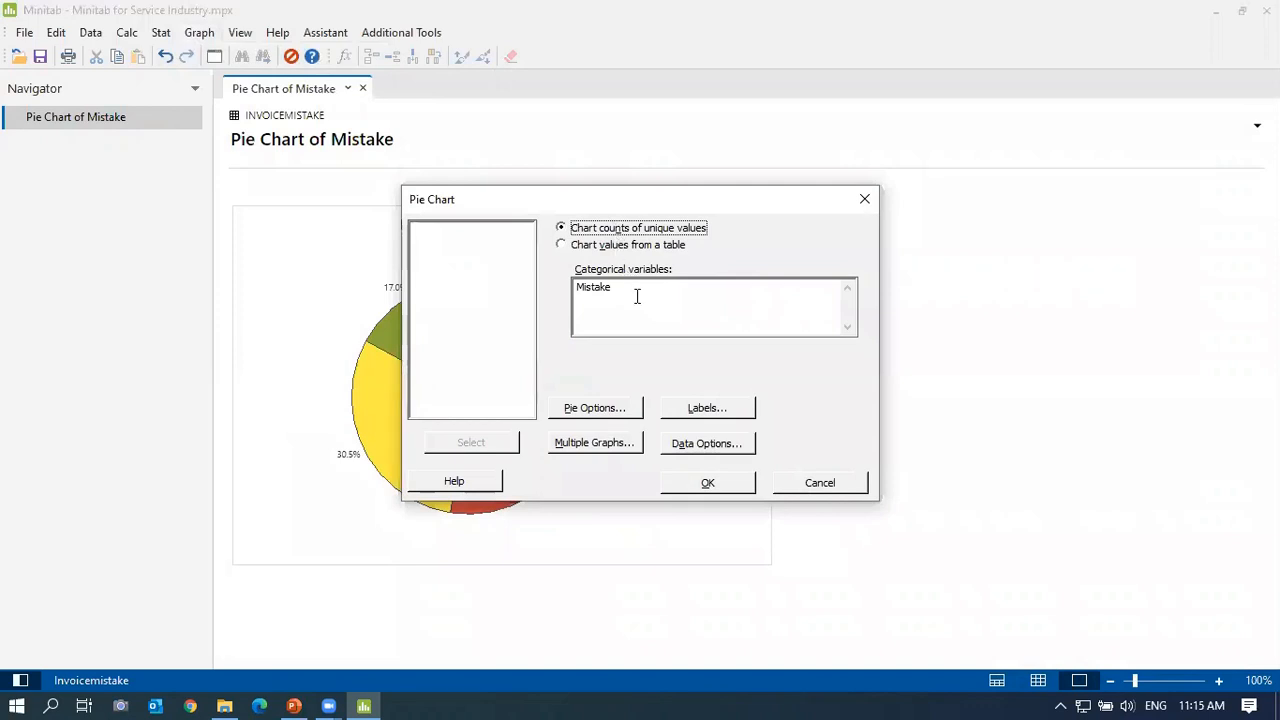
pyautogui.click(637, 296)
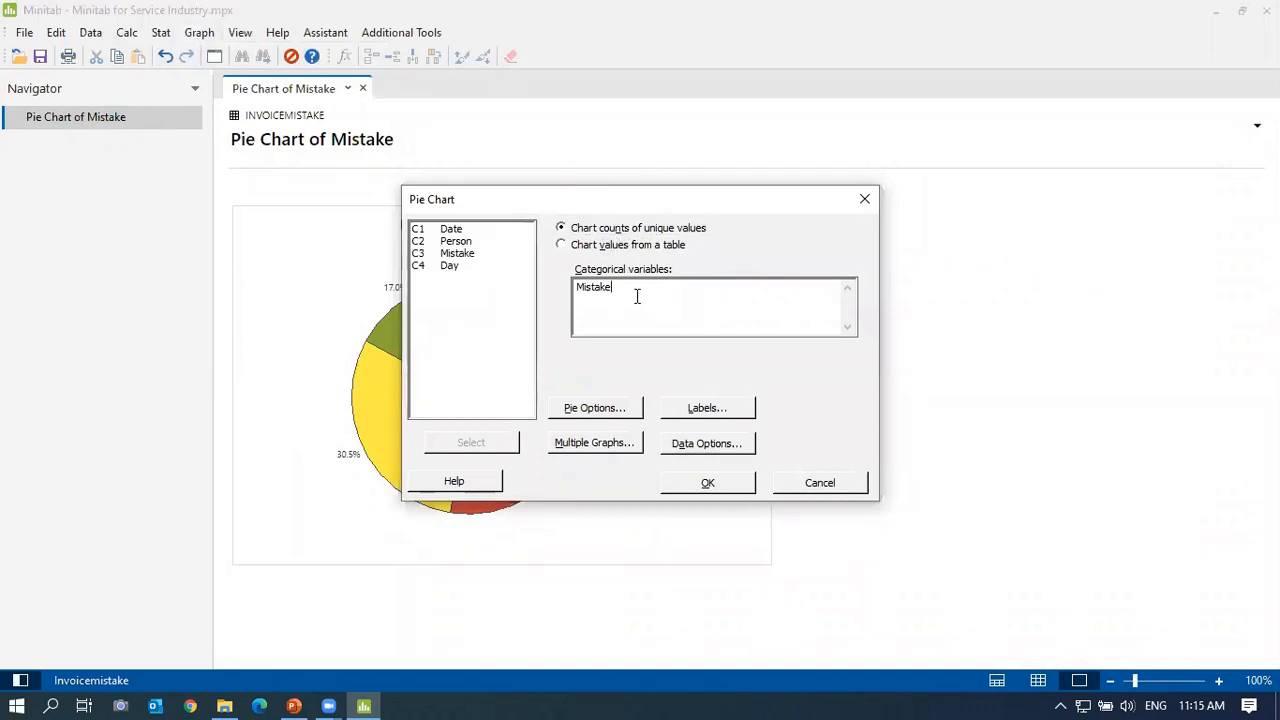
pyautogui.click(702, 414)
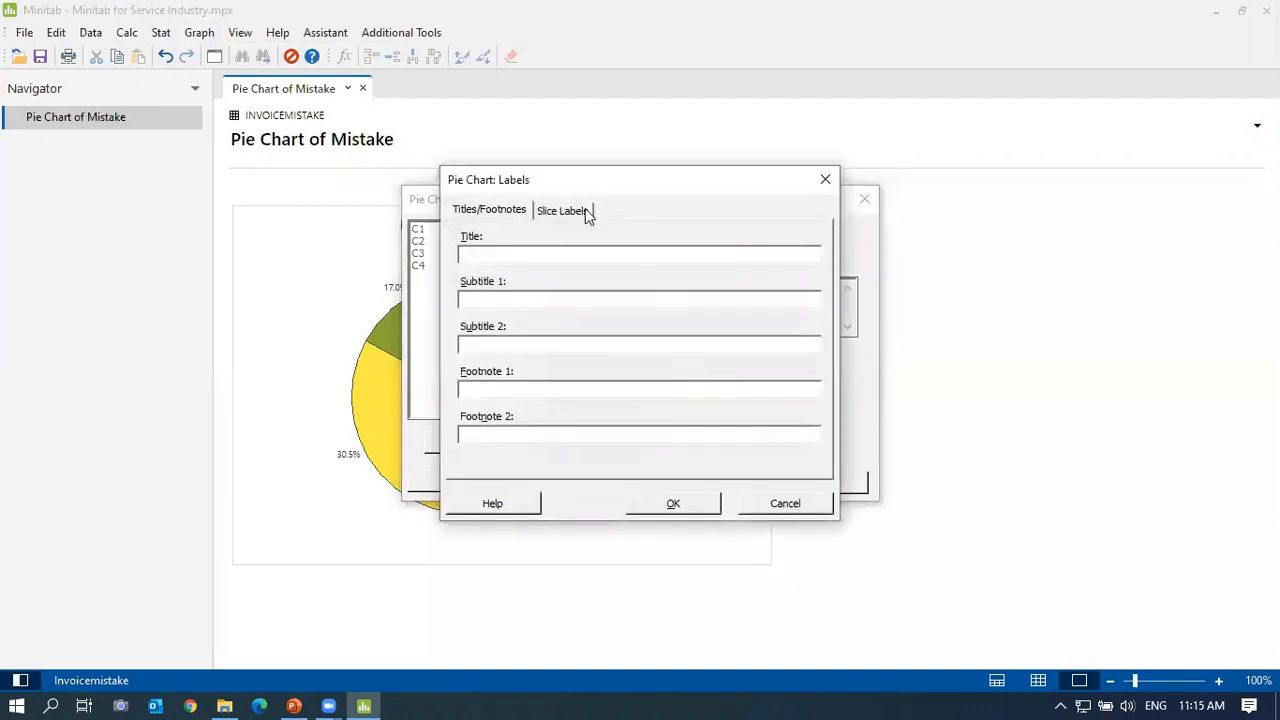
pyautogui.click(566, 211)
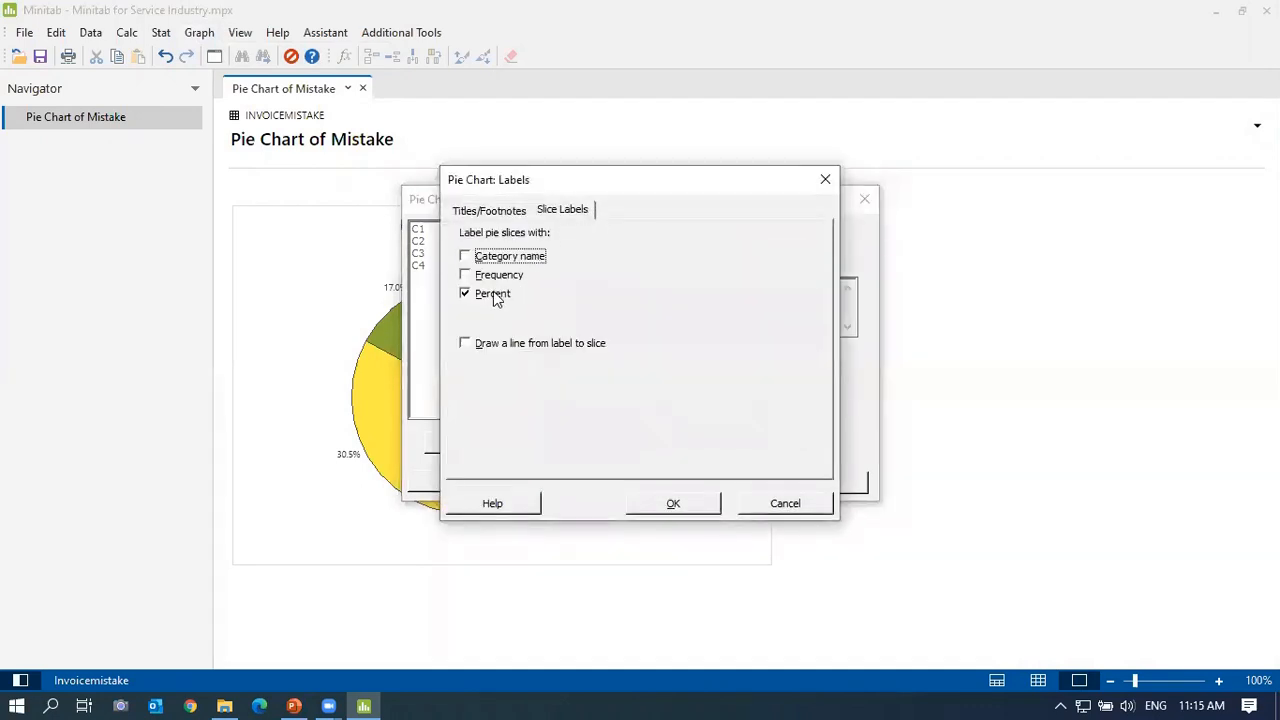
pyautogui.click(776, 506)
pyautogui.click(812, 486)
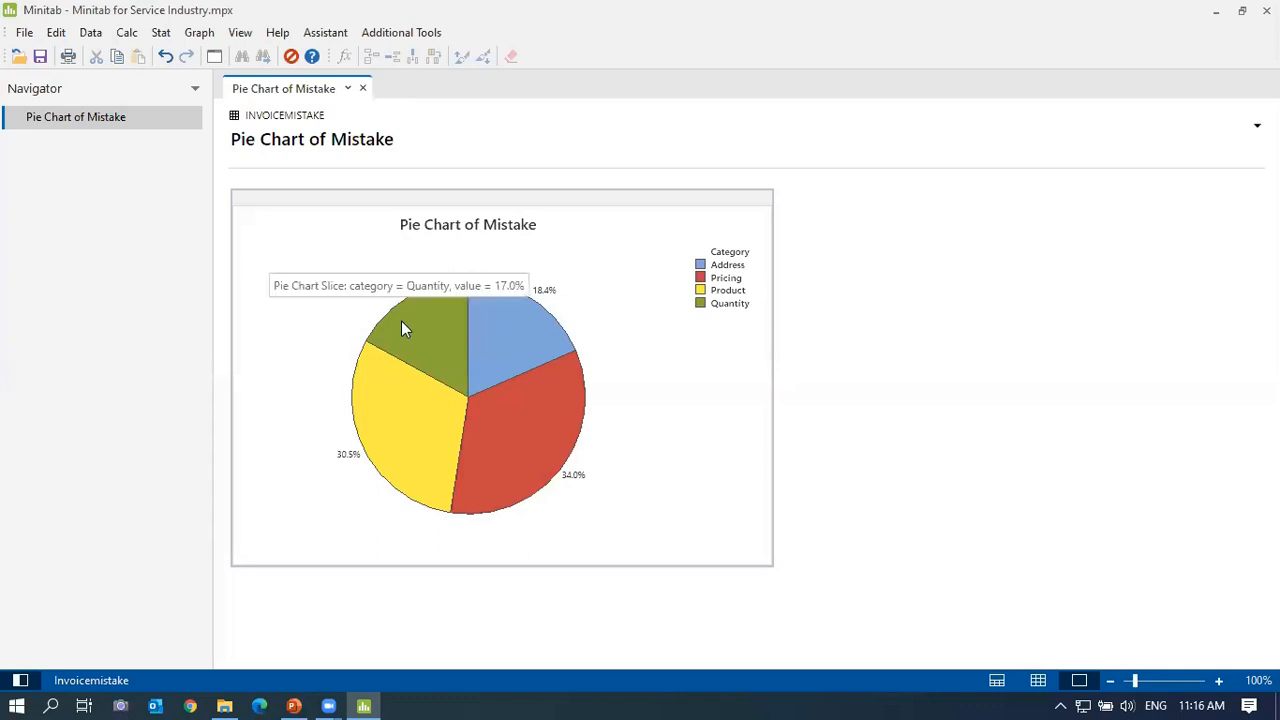
# Create a stacked bar chart of counts of unique values with Day outermost and Mistake stacked, and show only the output.
pyautogui.click(1037, 681)
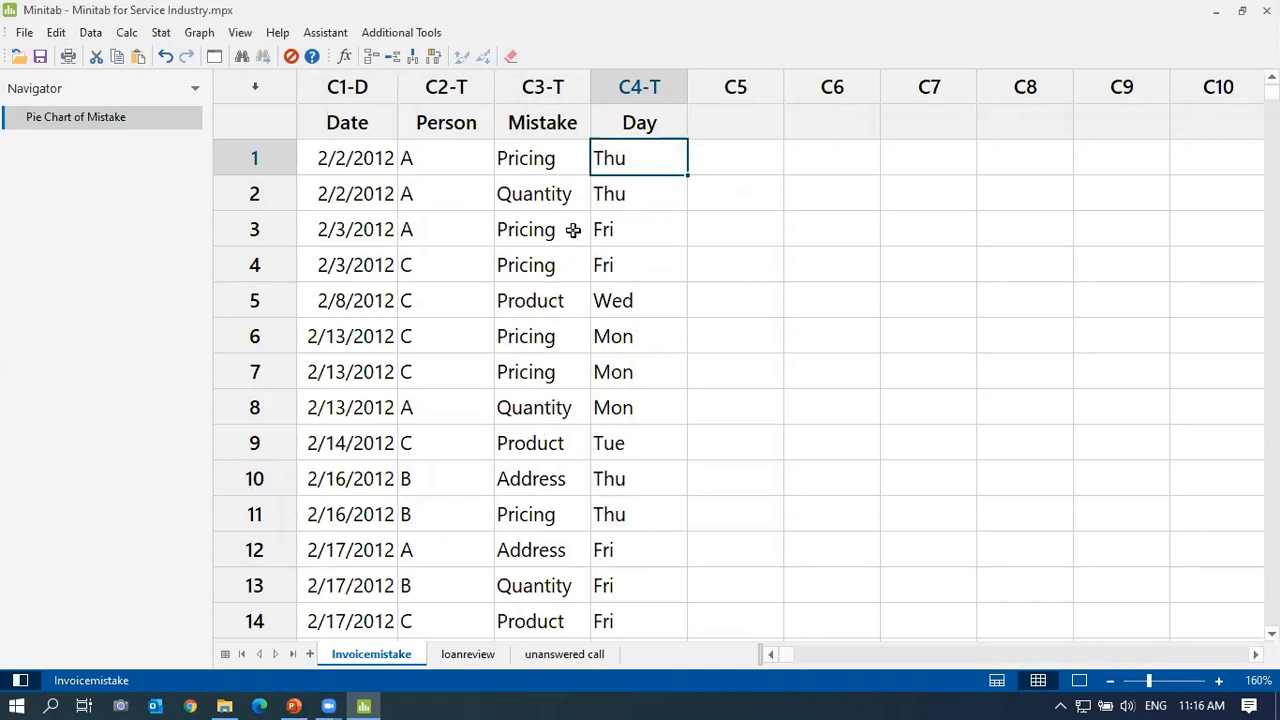
pyautogui.click(195, 33)
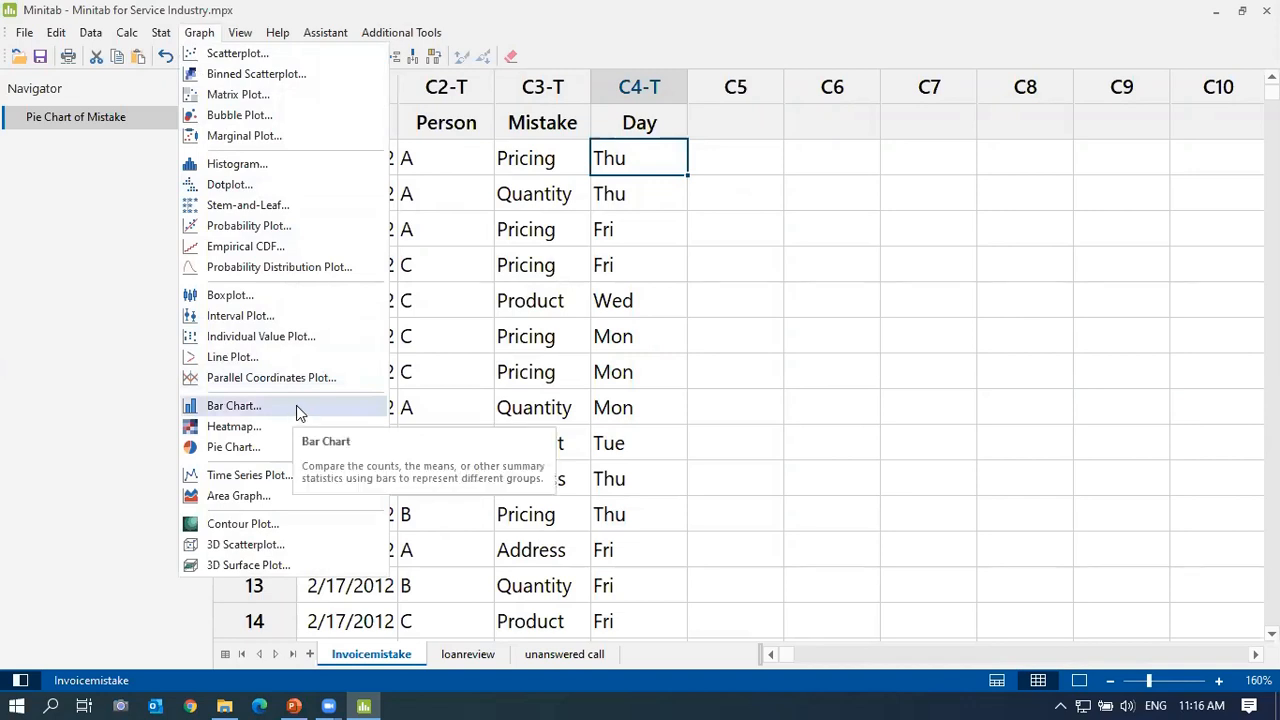
pyautogui.click(234, 406)
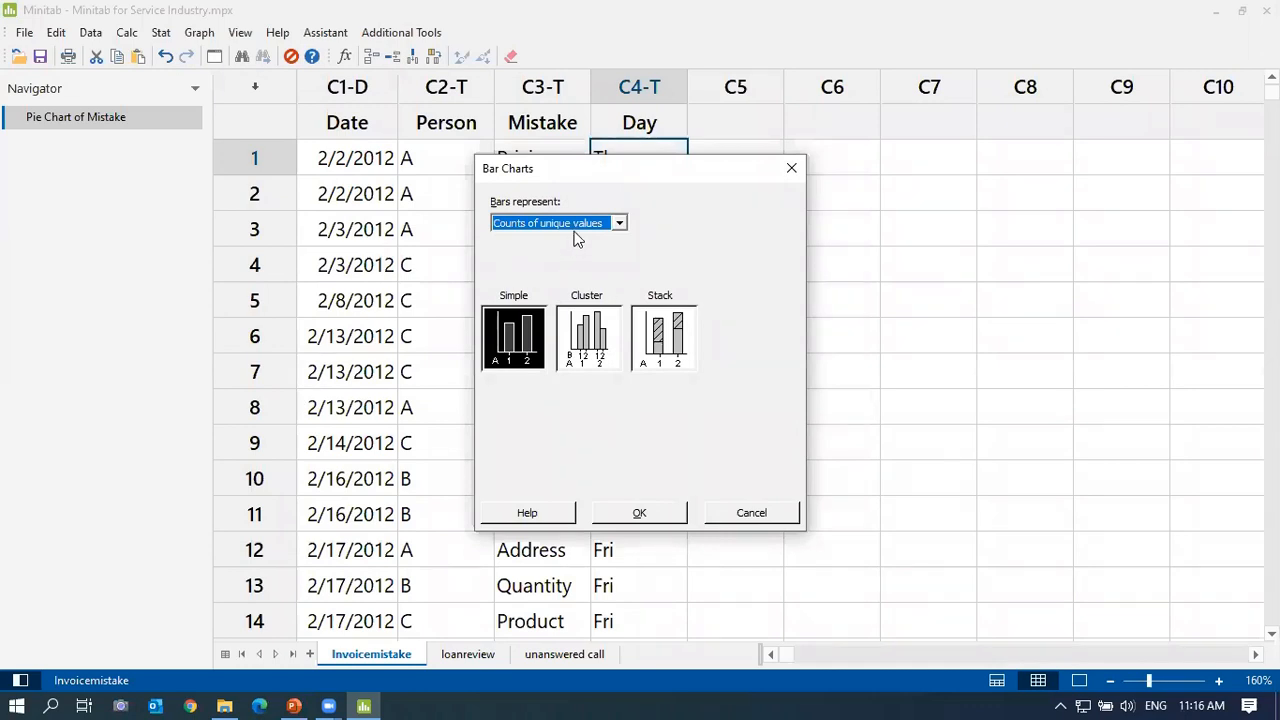
pyautogui.click(665, 346)
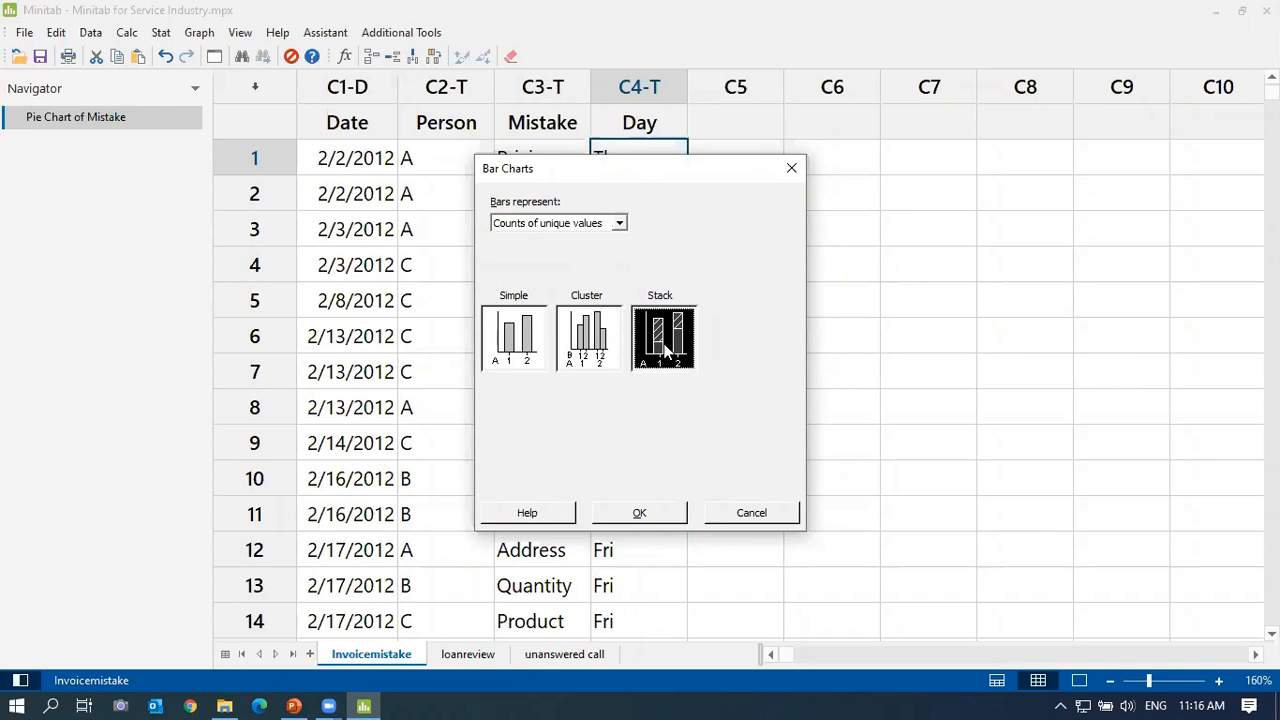
pyautogui.click(660, 514)
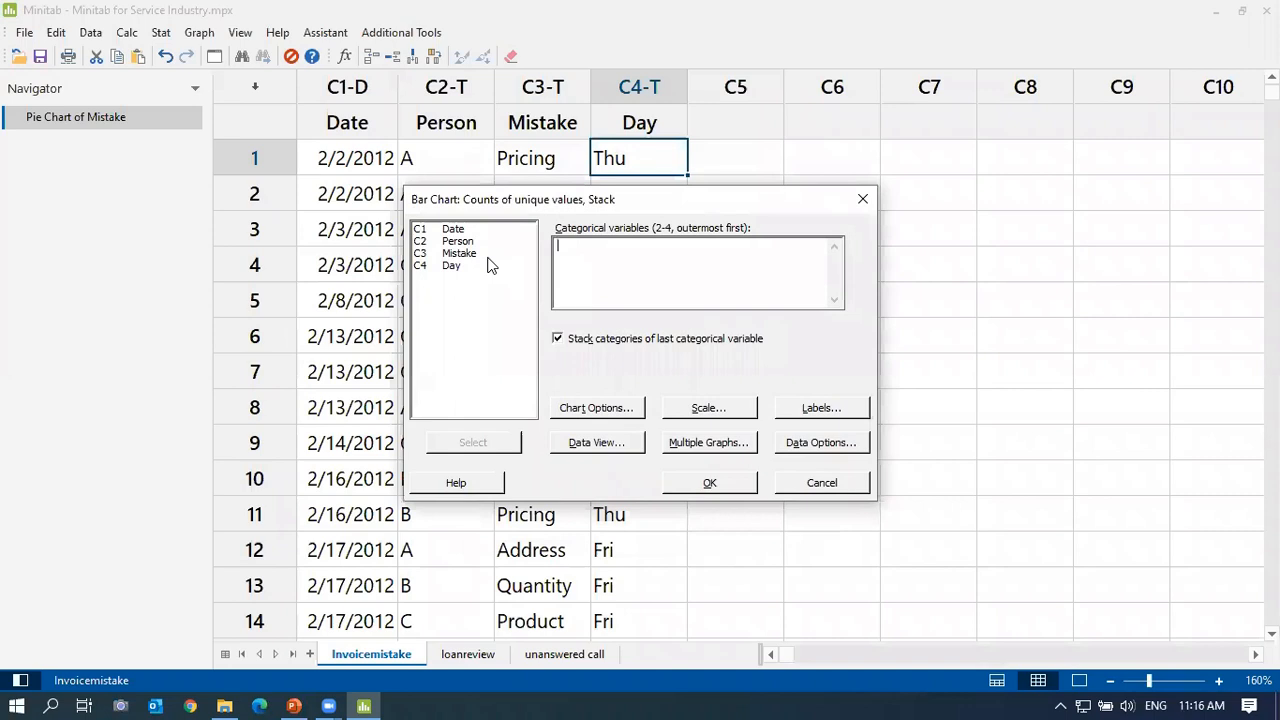
pyautogui.doubleClick(451, 267)
pyautogui.doubleClick(449, 255)
pyautogui.click(730, 485)
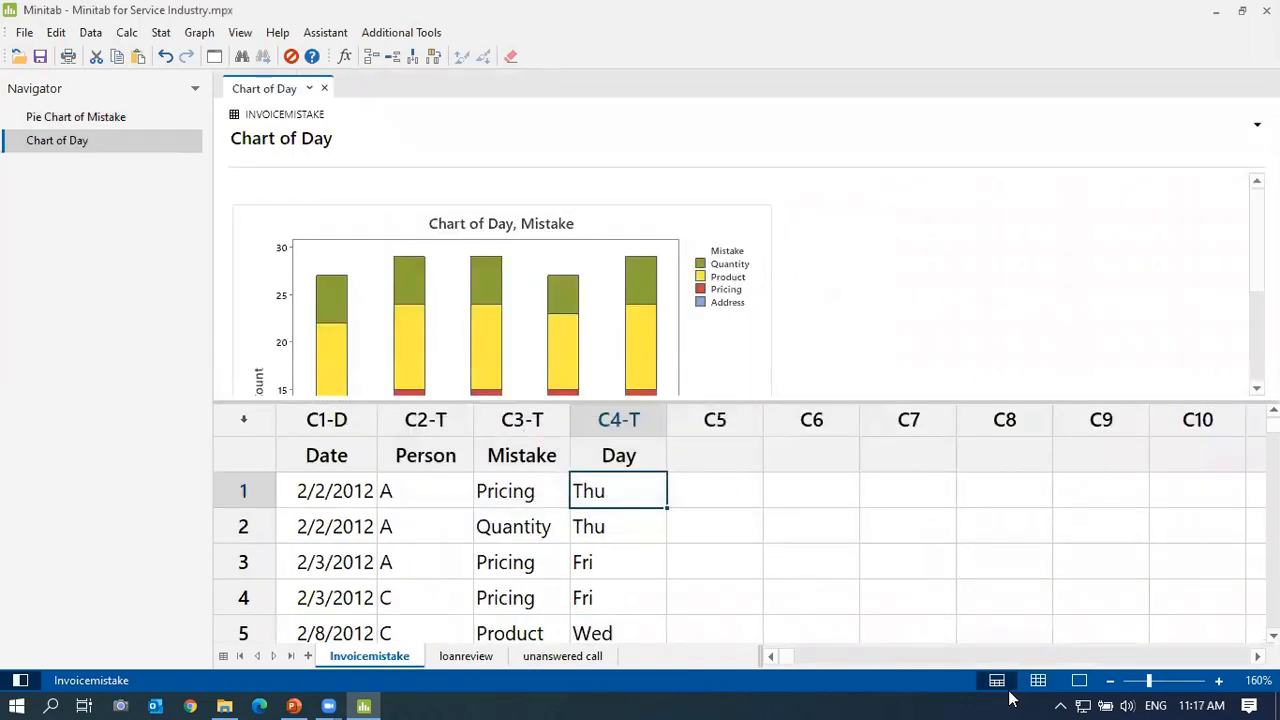
pyautogui.click(1082, 683)
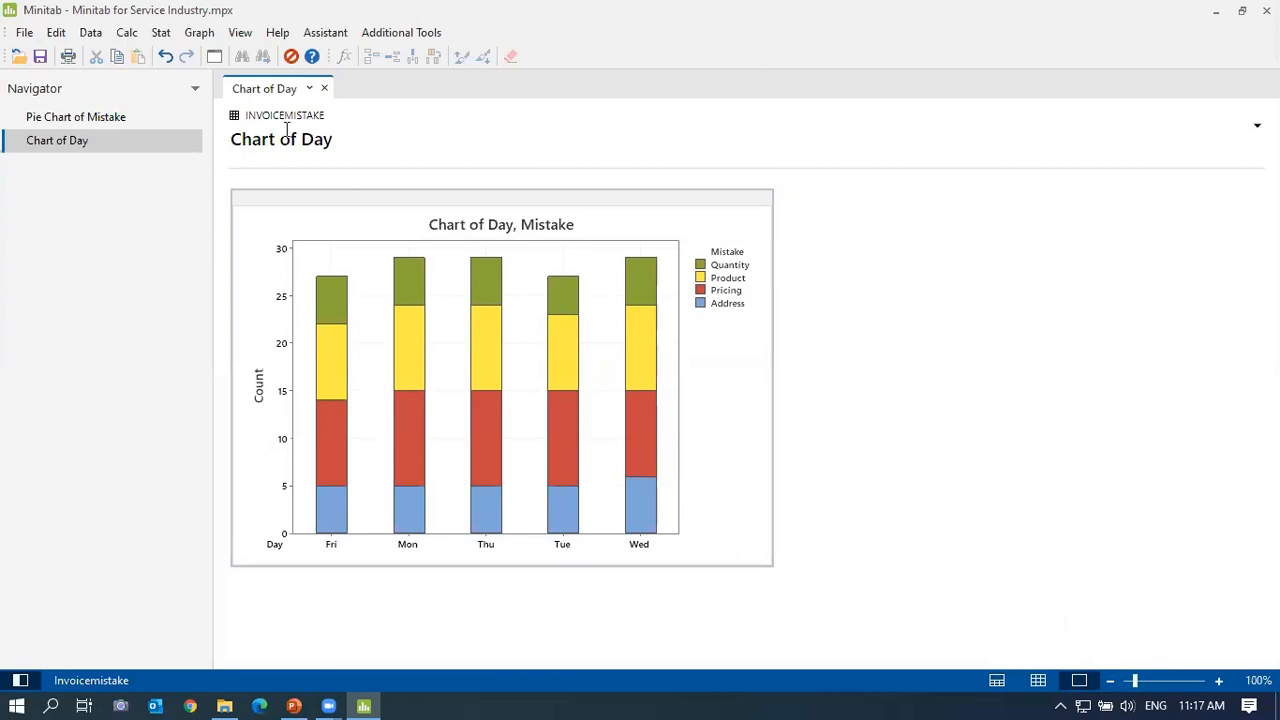
# Create another stacked bar chart of counts of unique values, with Mistake as the outermost variable and Day stacked.
pyautogui.click(196, 33)
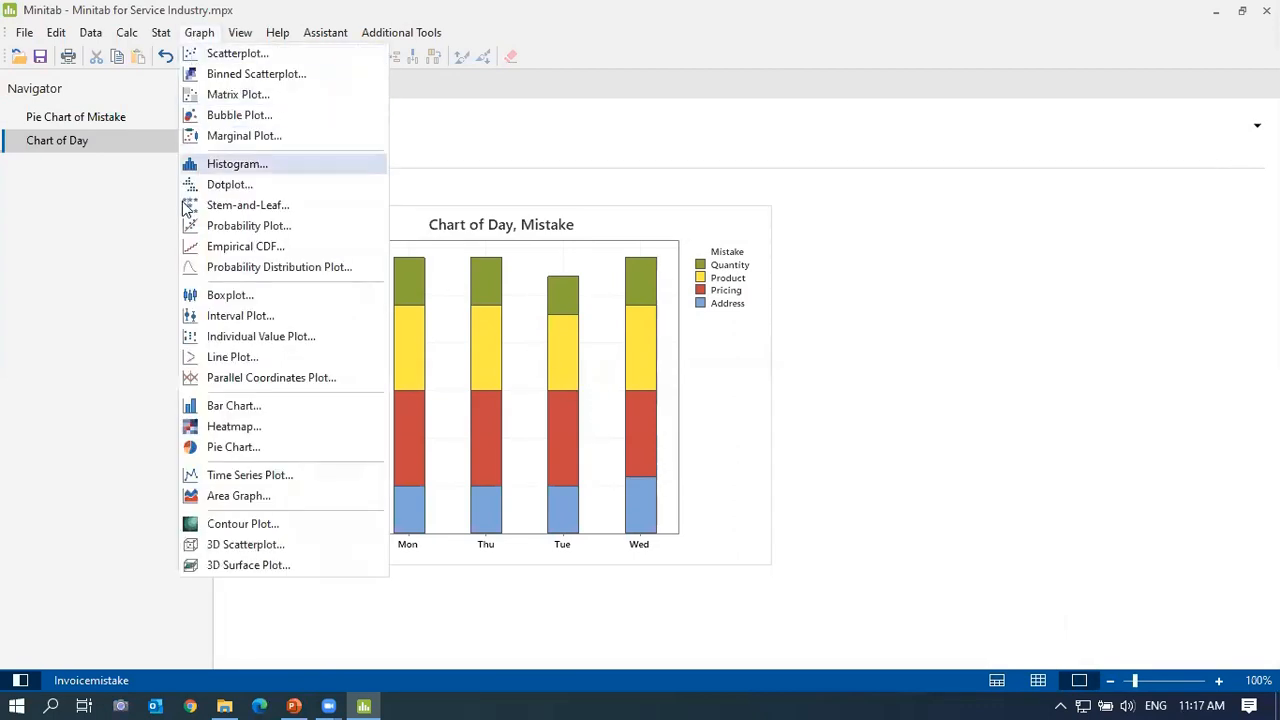
pyautogui.click(265, 408)
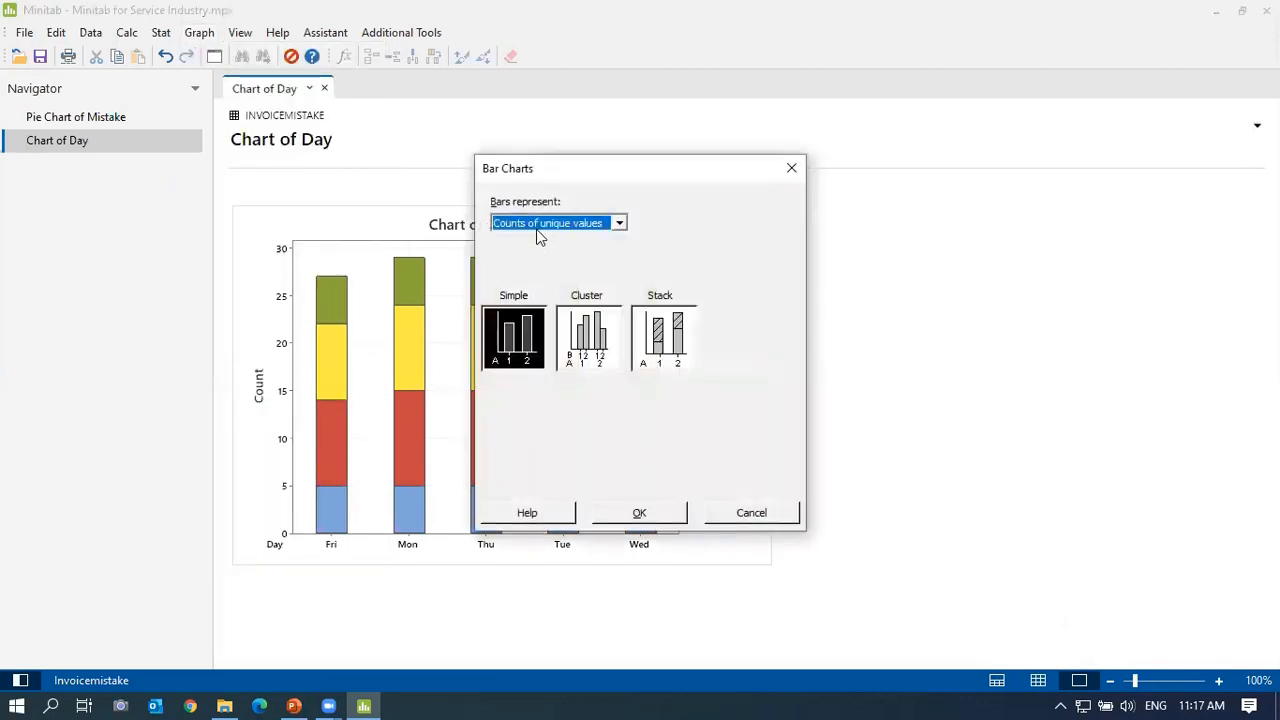
pyautogui.click(672, 364)
pyautogui.click(640, 513)
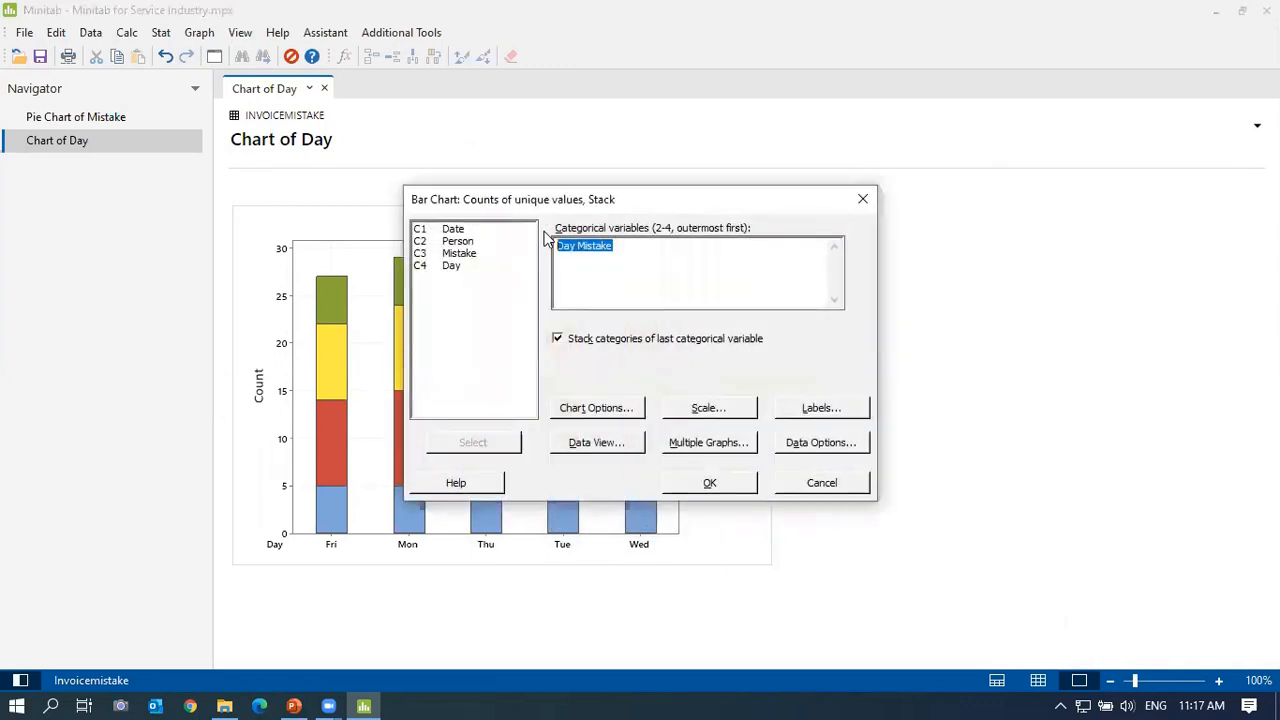
pyautogui.press('Delete')
pyautogui.doubleClick(462, 254)
pyautogui.doubleClick(455, 266)
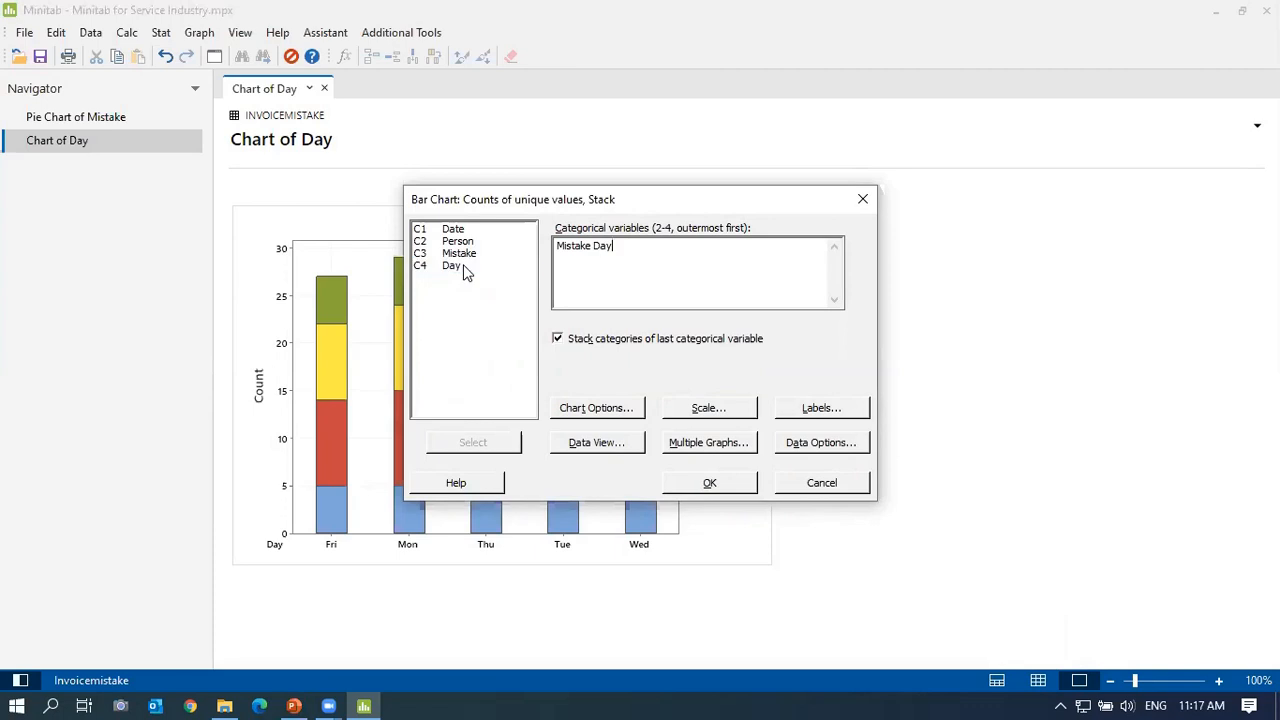
pyautogui.click(706, 485)
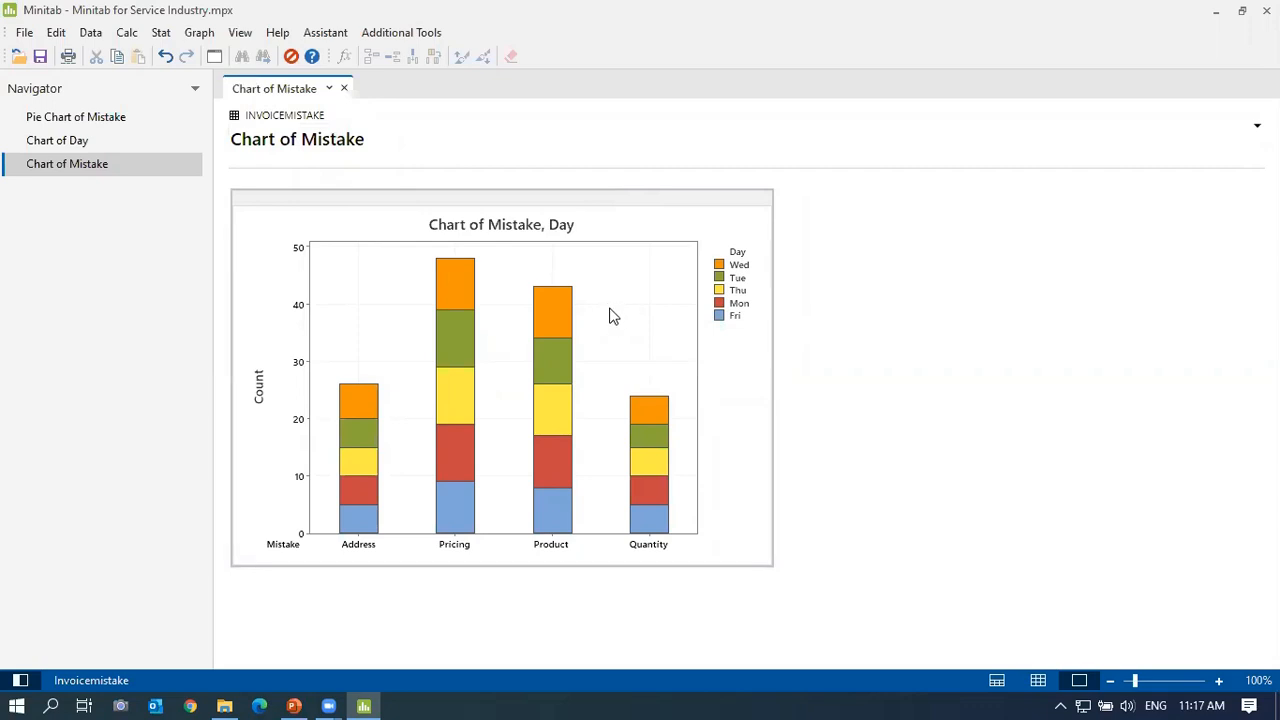
# Make a similar graph from the Mistake-by-Day stacked chart, replacing the categorical grouping variable Day with Person.
pyautogui.rightClick(724, 231)
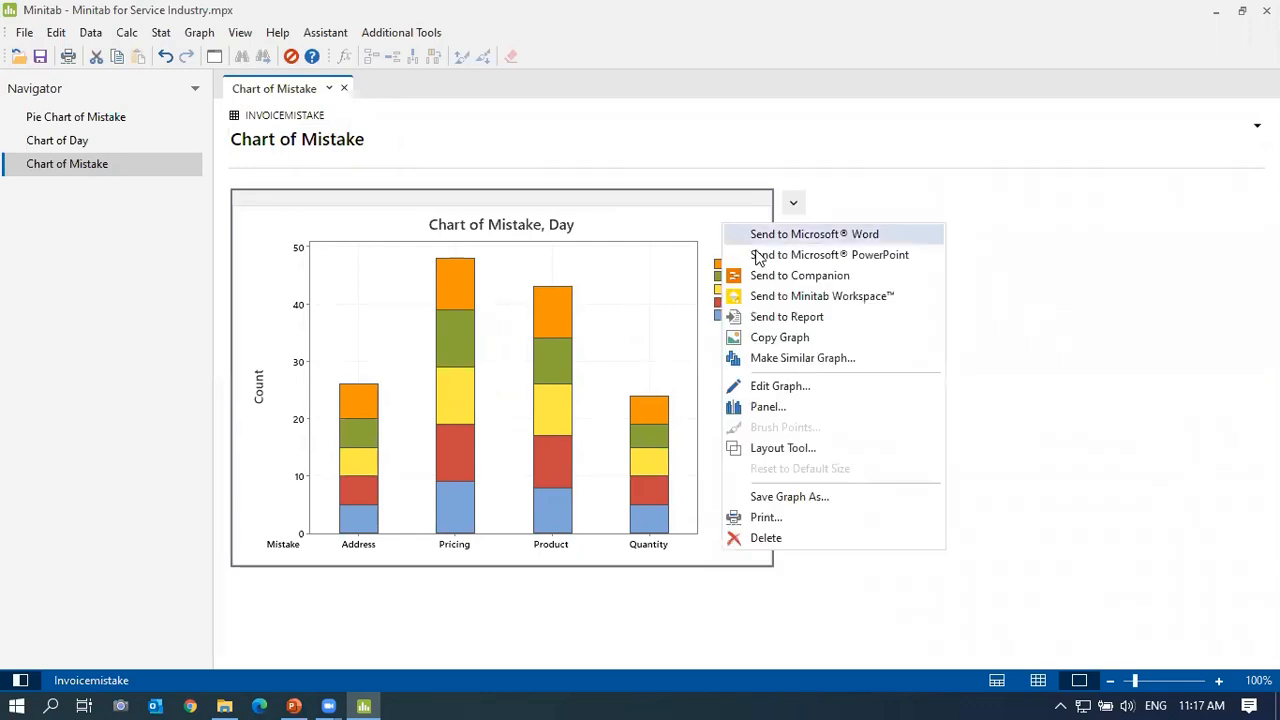
pyautogui.click(836, 357)
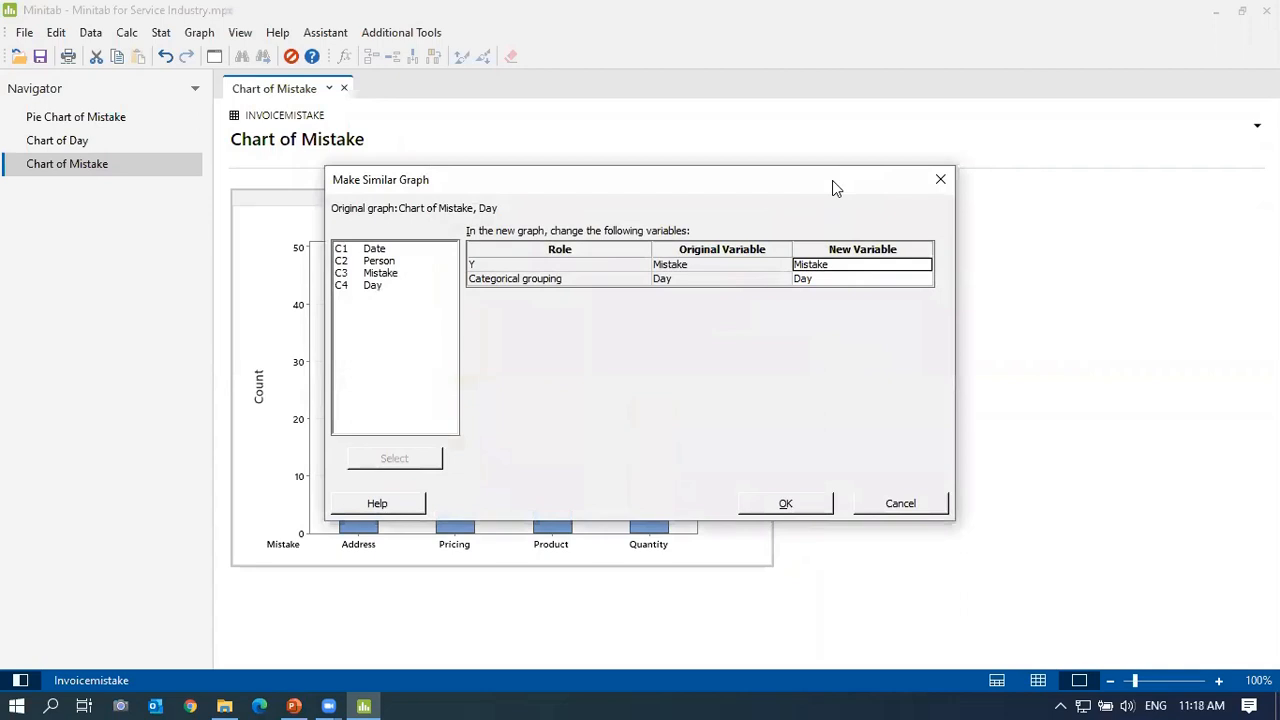
pyautogui.moveTo(829, 184); pyautogui.dragTo(1037, 160)
pyautogui.click(1042, 255)
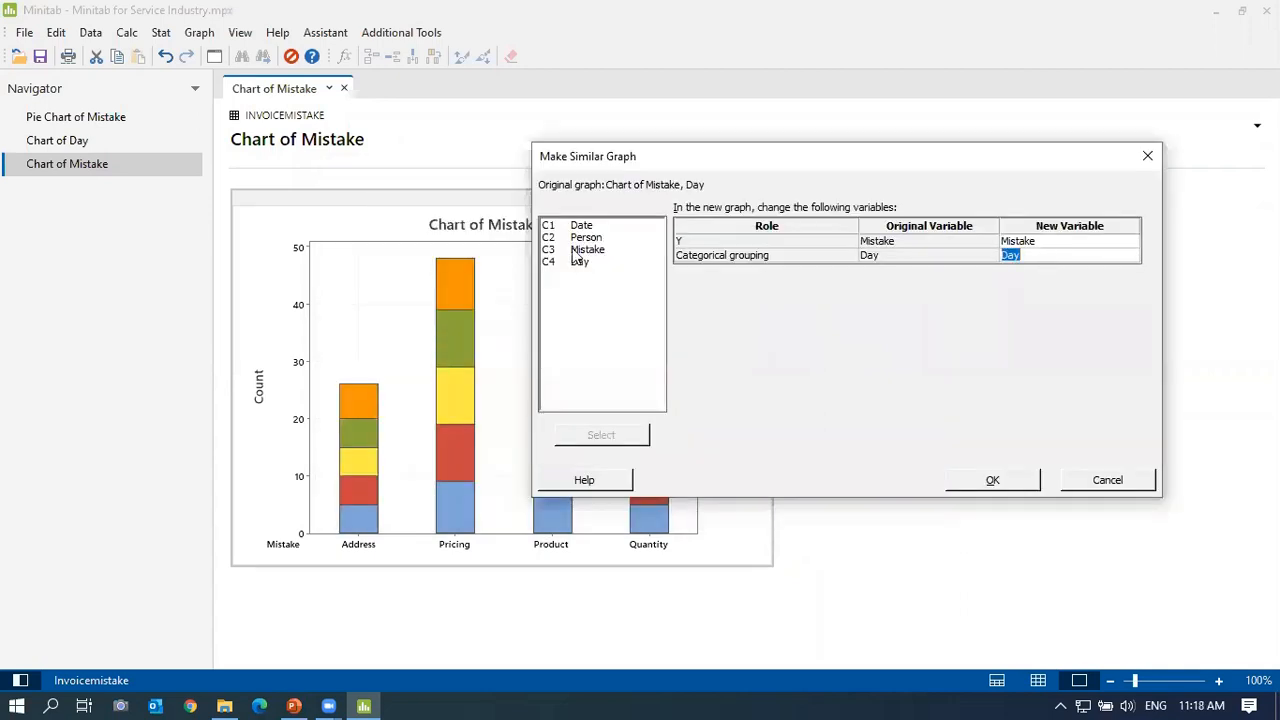
pyautogui.click(592, 241)
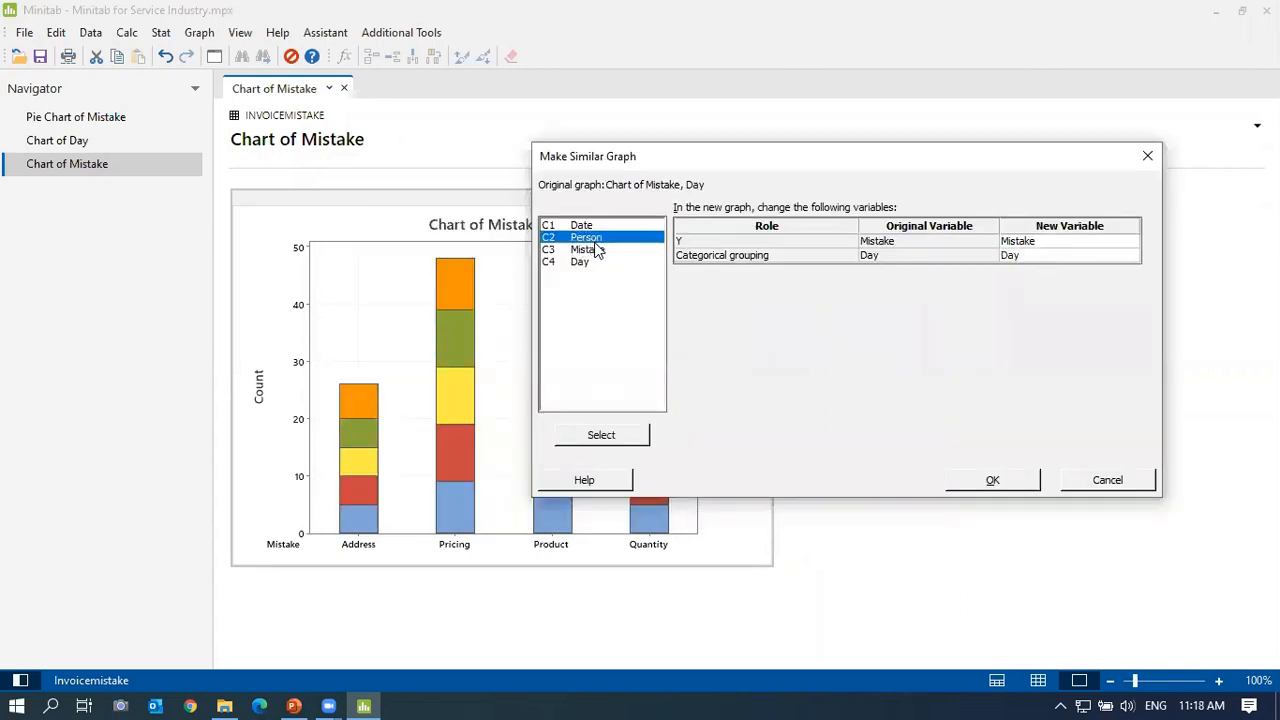
pyautogui.doubleClick(590, 249)
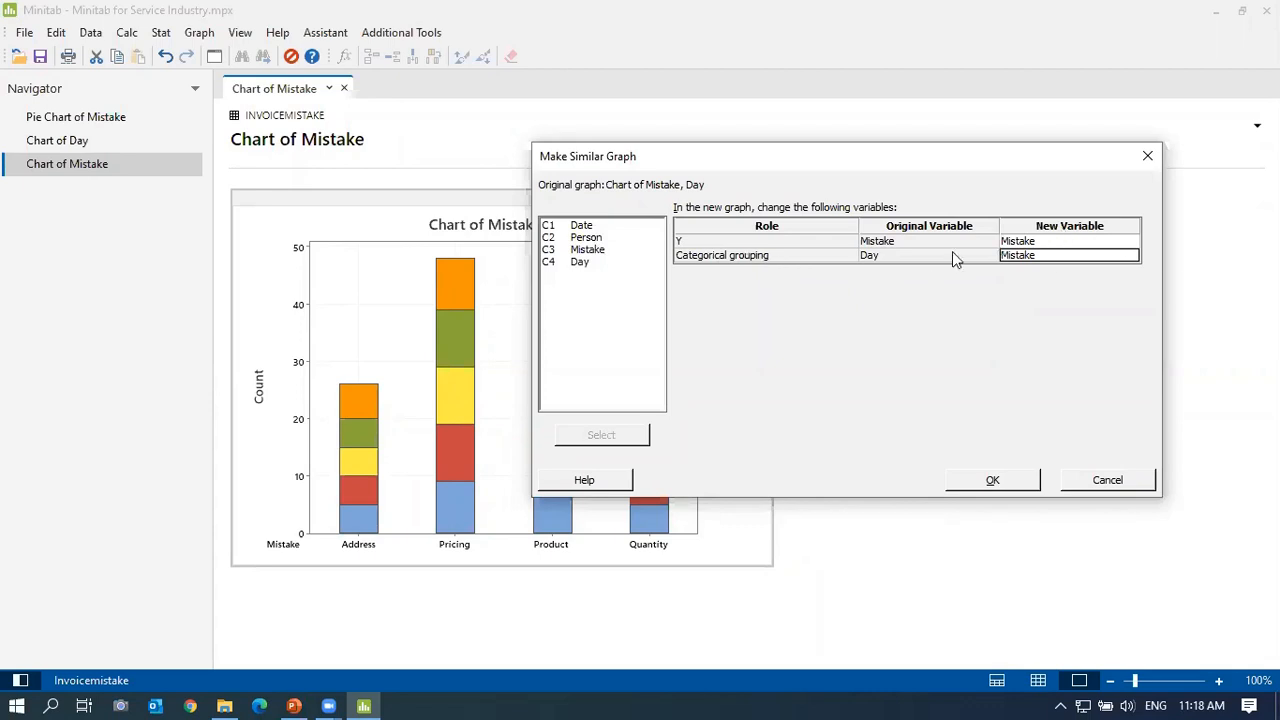
pyautogui.doubleClick(587, 242)
pyautogui.click(989, 482)
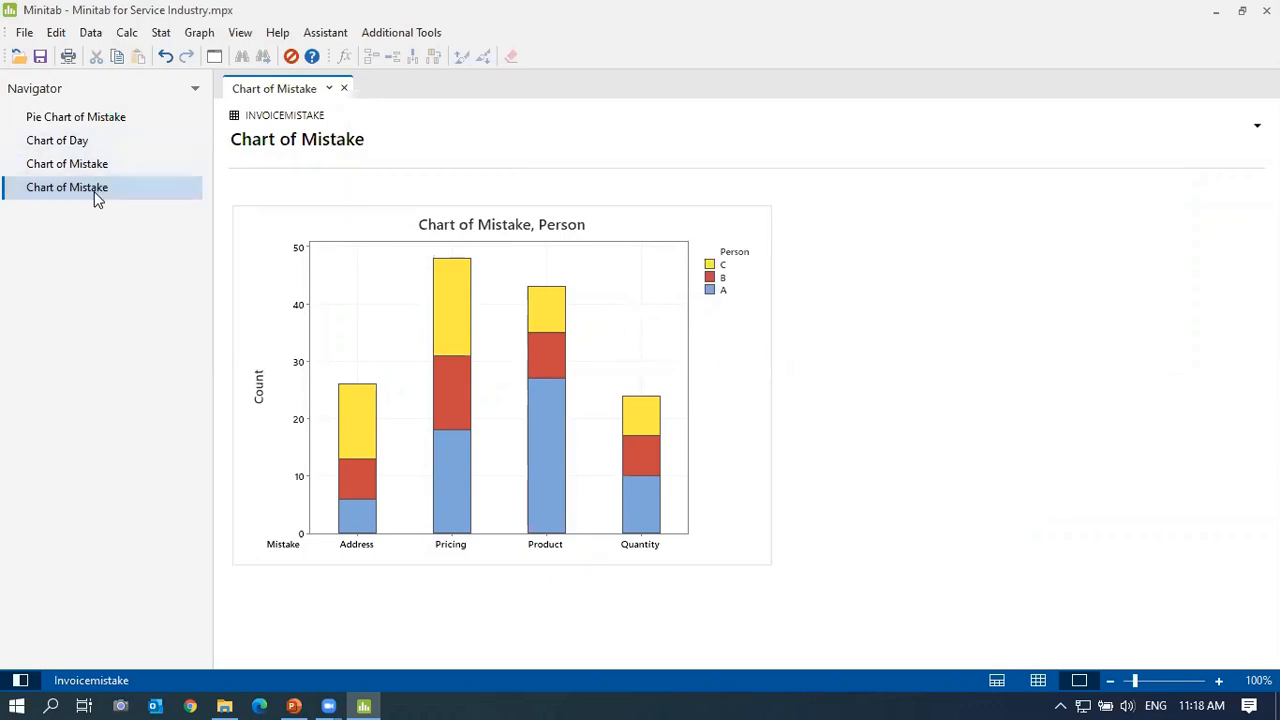
# Make another similar graph from the Mistake-by-Day stacked chart, keeping Mistake as Y and Day as the categorical grouping.
pyautogui.click(67, 164)
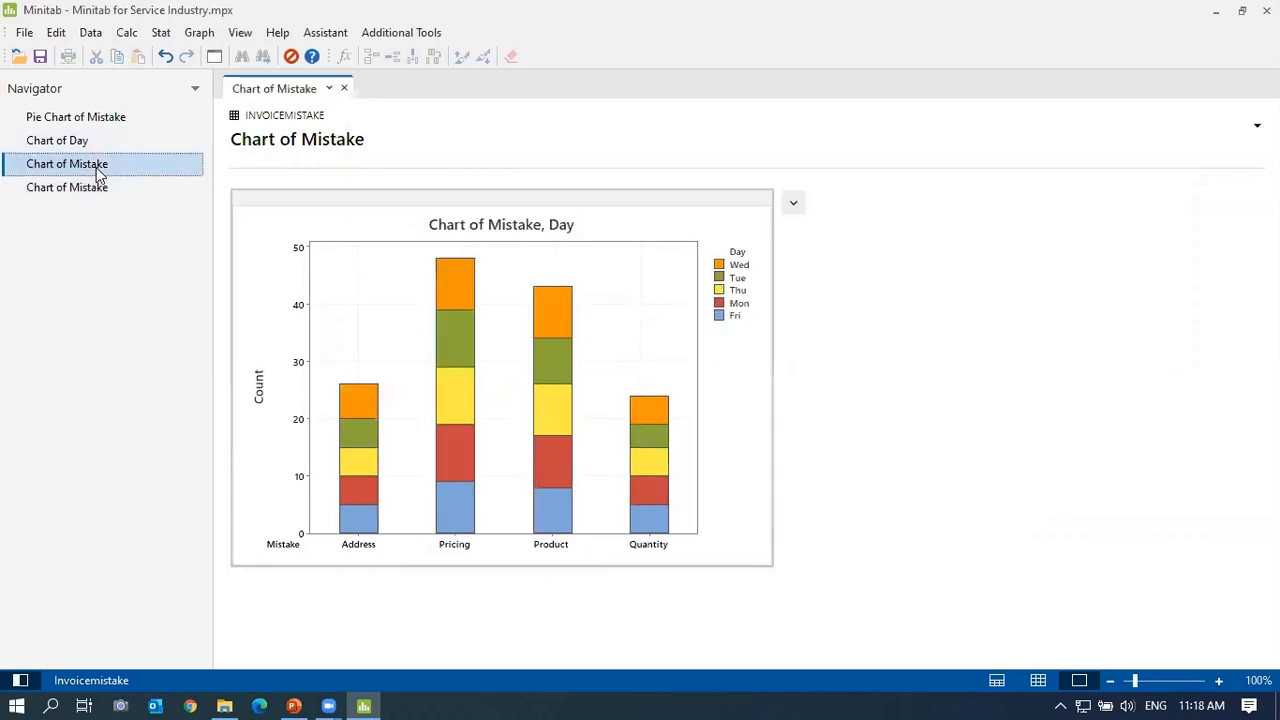
pyautogui.rightClick(750, 227)
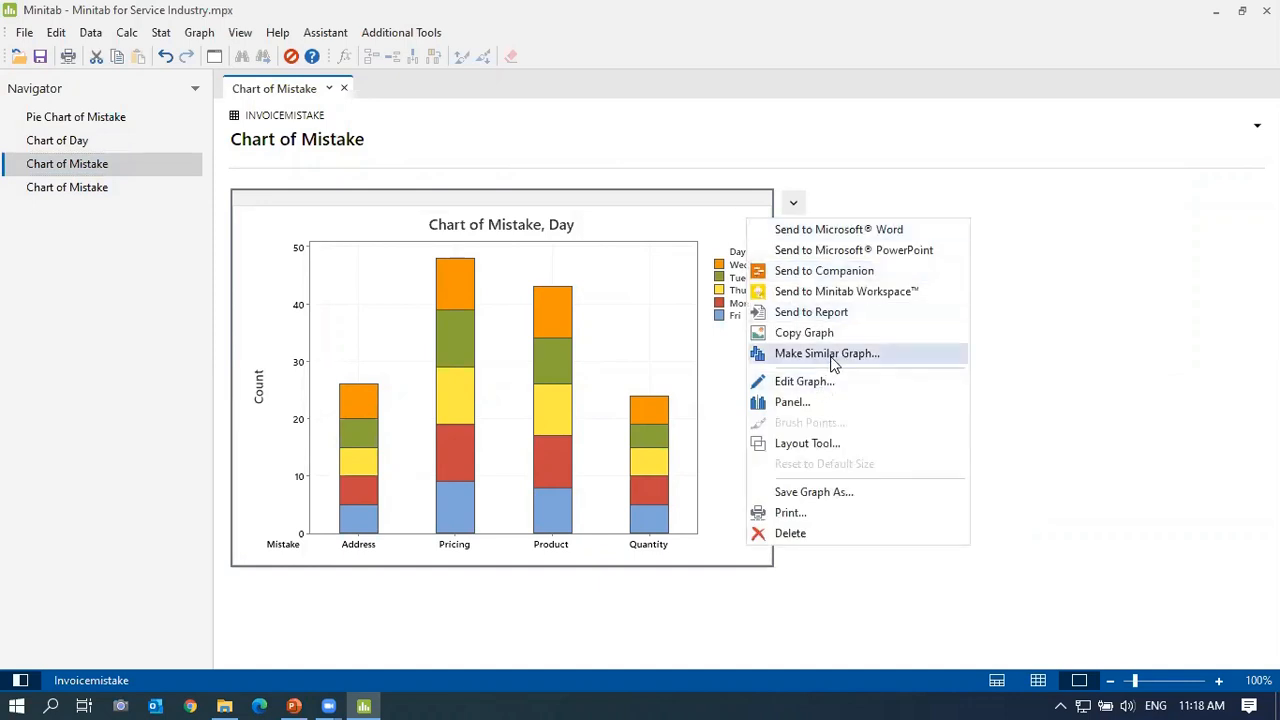
pyautogui.click(832, 355)
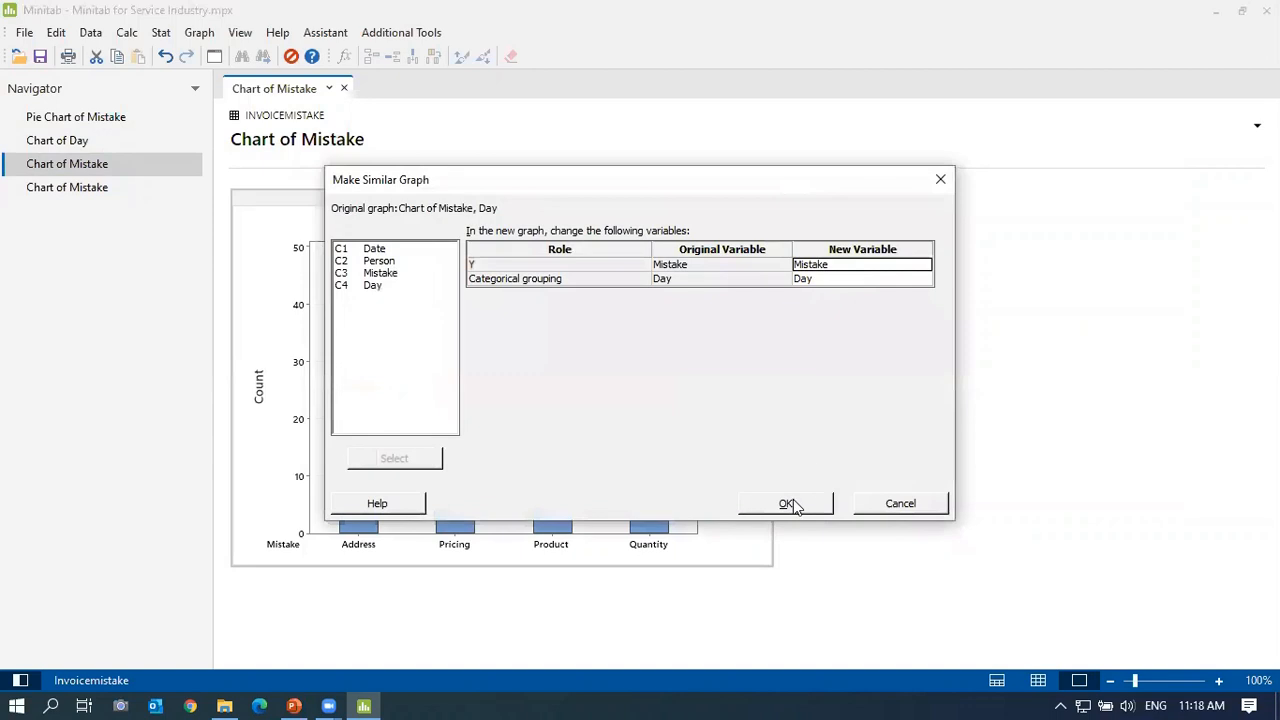
pyautogui.click(789, 504)
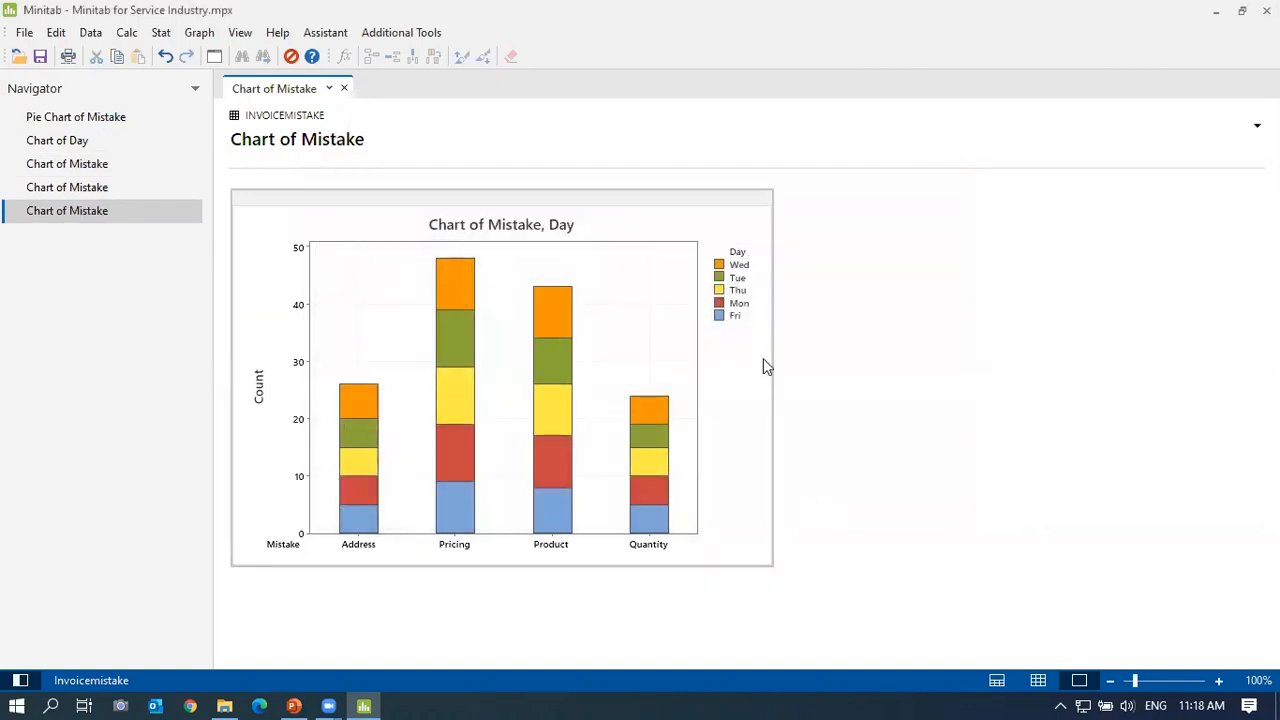
# Compare the stacked chart of Mistake by Person with the two stacked charts of Mistake by Day.
pyautogui.click(107, 189)
pyautogui.click(107, 189)
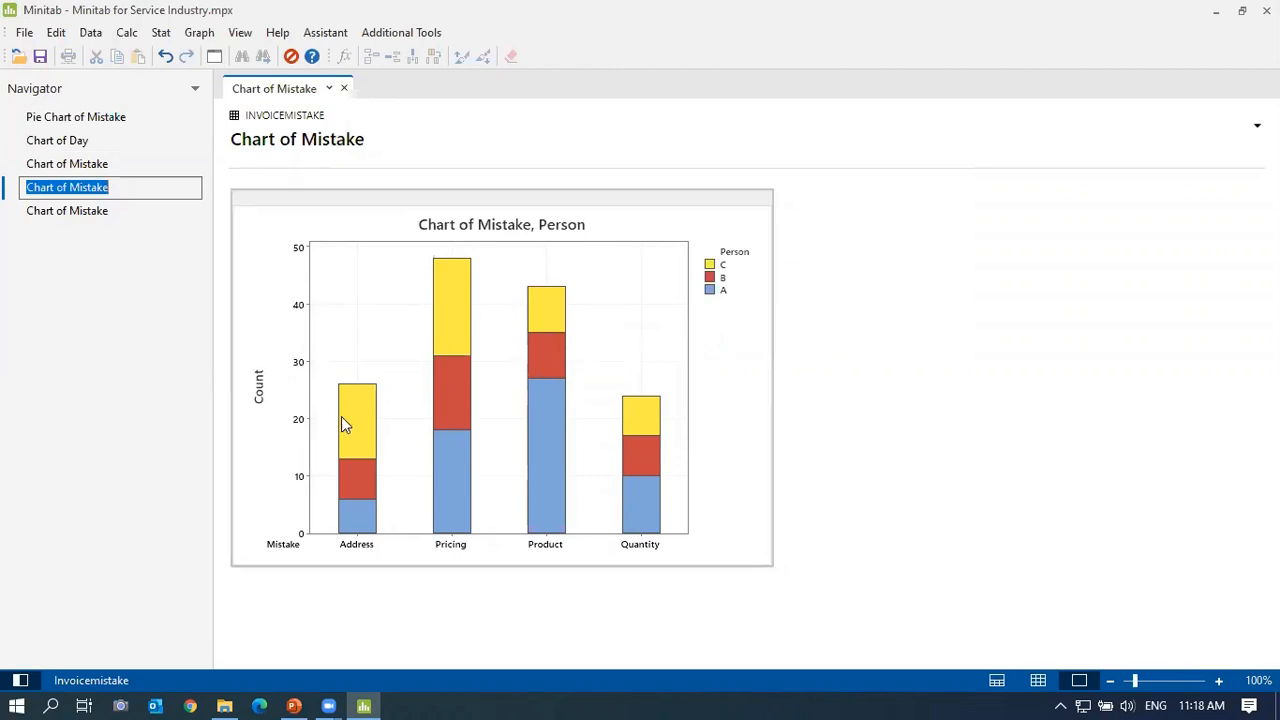
pyautogui.moveTo(341, 416)
pyautogui.click(52, 166)
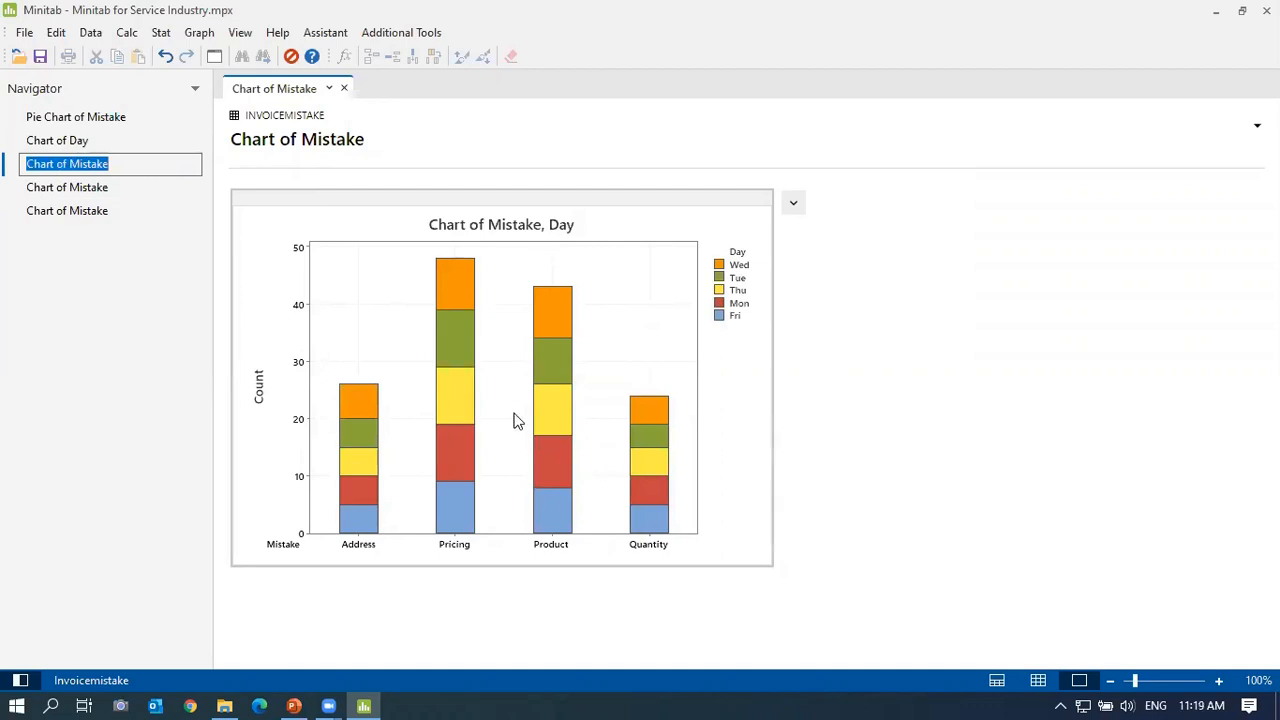
pyautogui.click(87, 214)
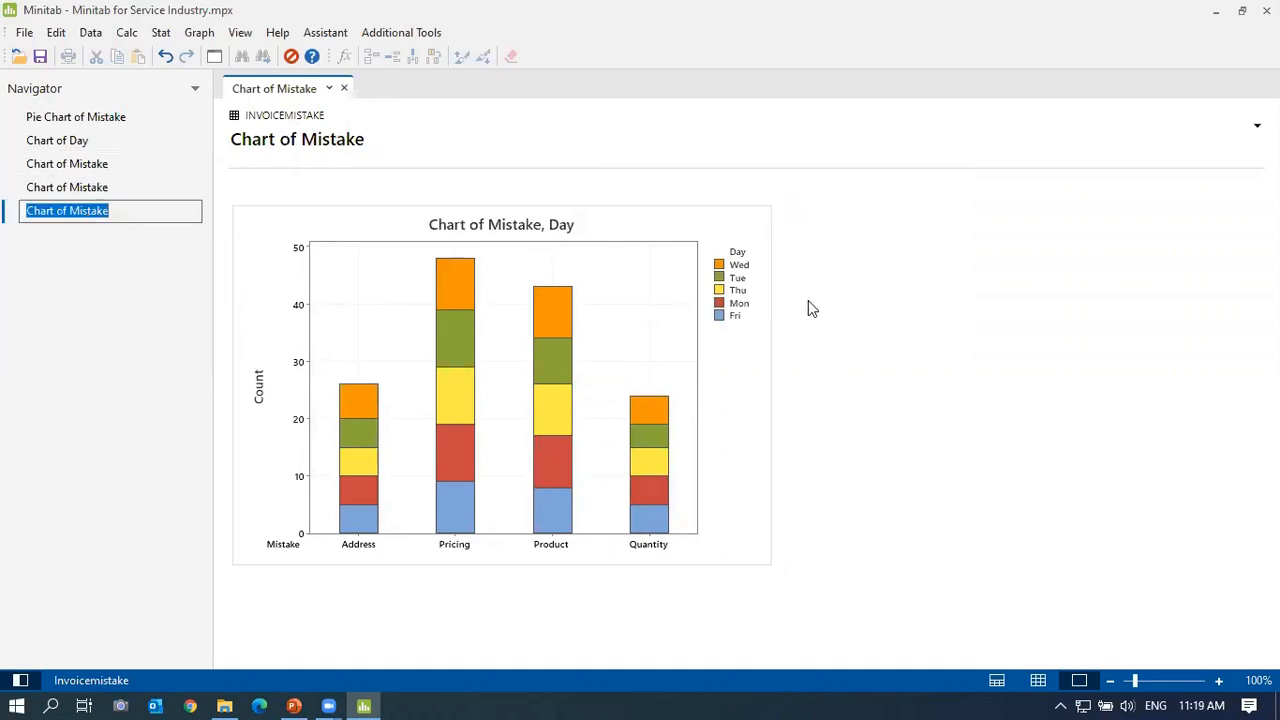
pyautogui.click(858, 332)
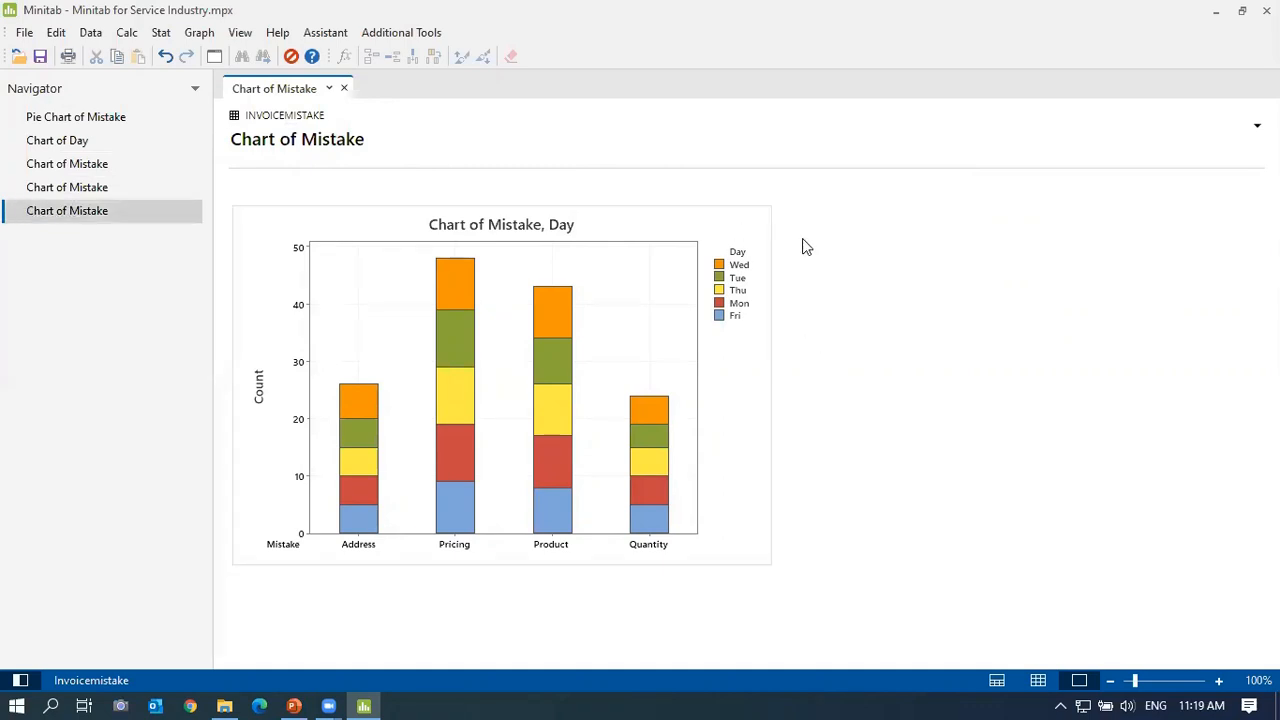
# Review the variable roles for making a graph similar to the latest Mistake-by-Day chart, without creating one.
pyautogui.rightClick(731, 223)
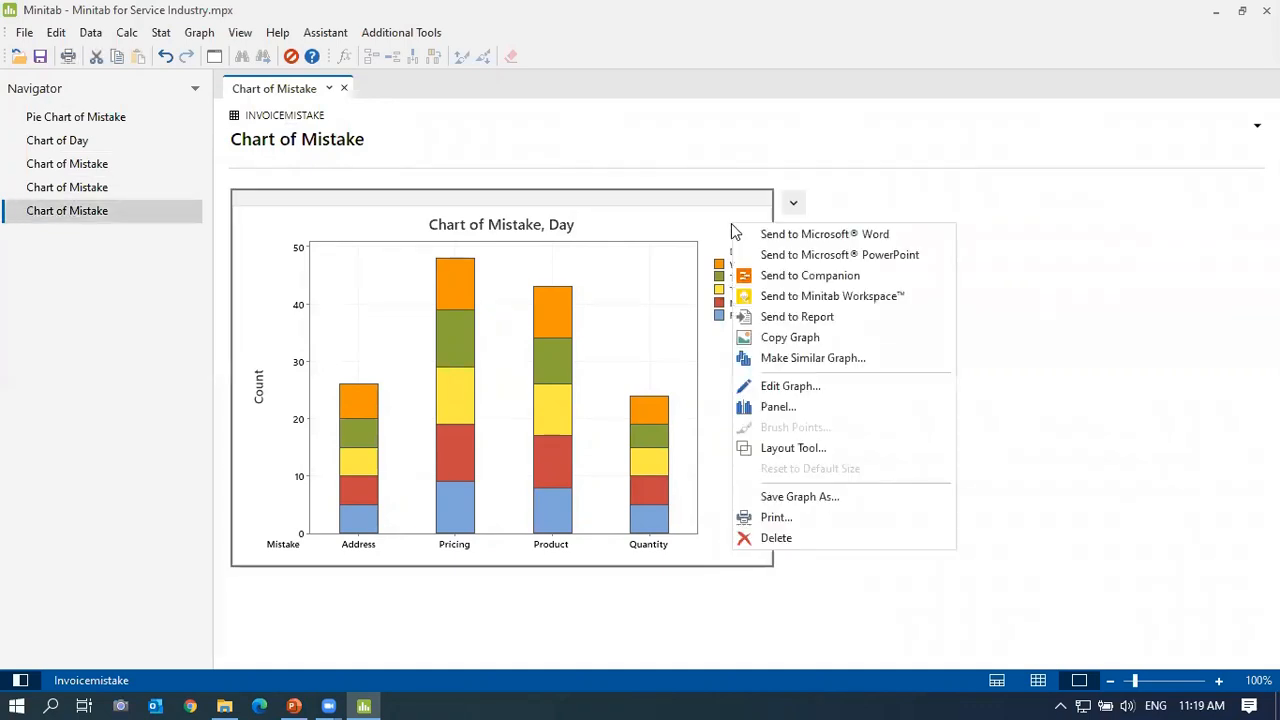
pyautogui.click(836, 360)
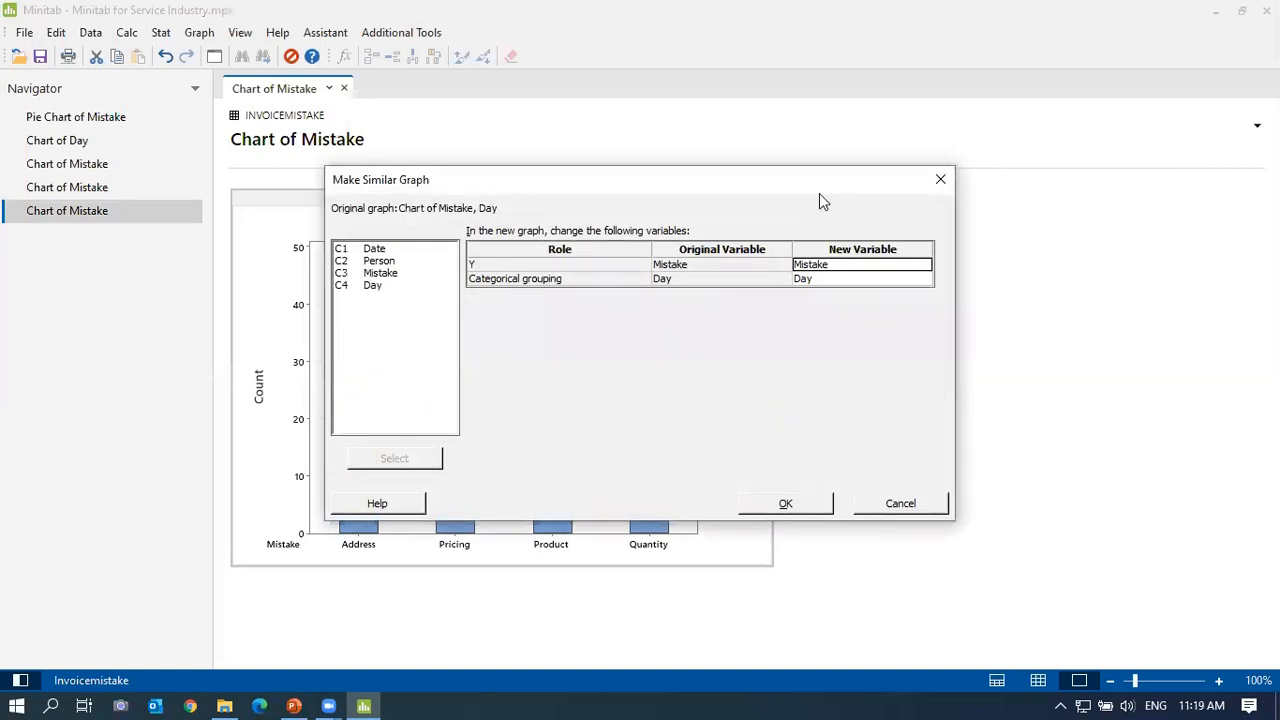
pyautogui.moveTo(822, 192); pyautogui.dragTo(1011, 145)
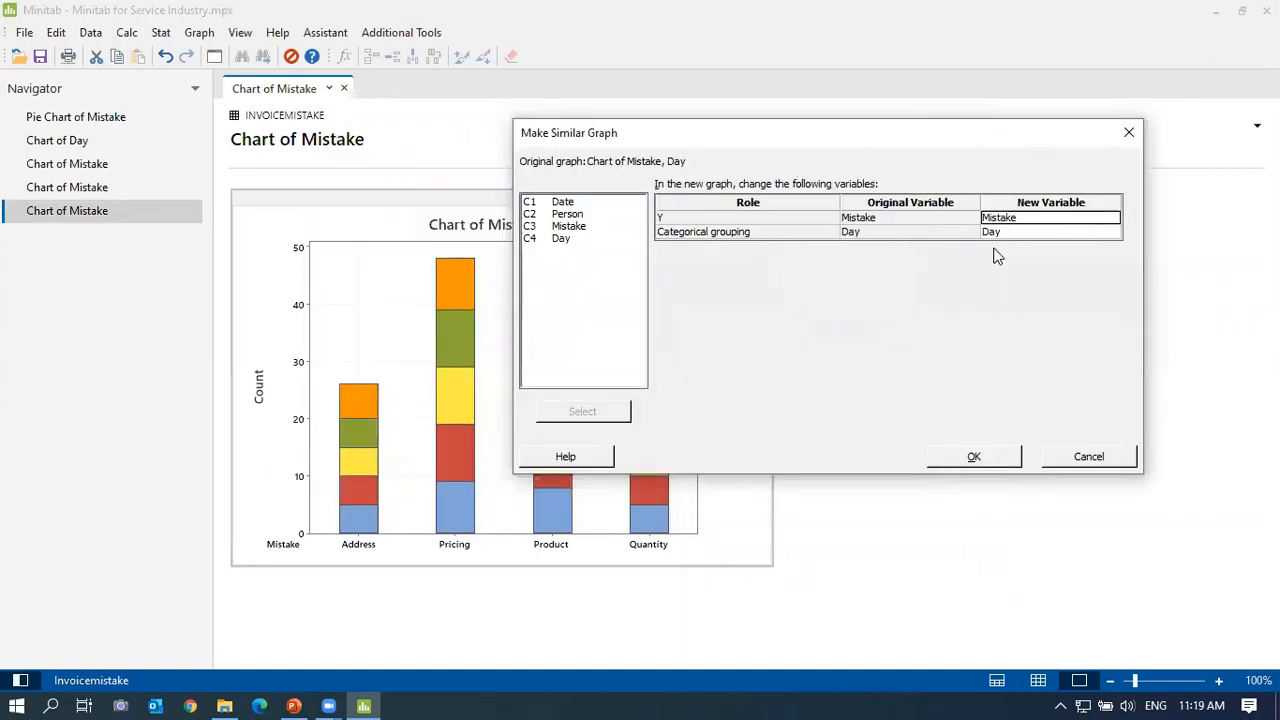
pyautogui.click(1070, 458)
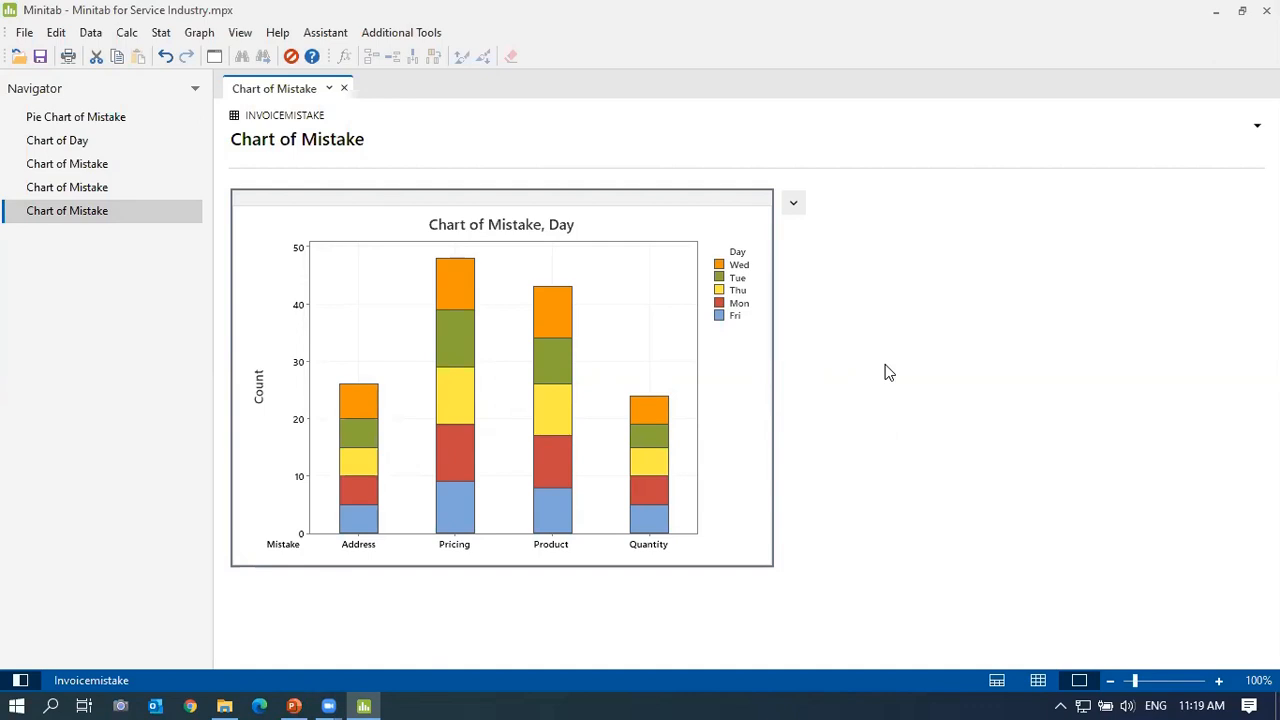
# Examine the stacked chart of Mistake by Person, check the Graphical Analysis slide in PowerPoint, and return to Minitab.
pyautogui.click(34, 189)
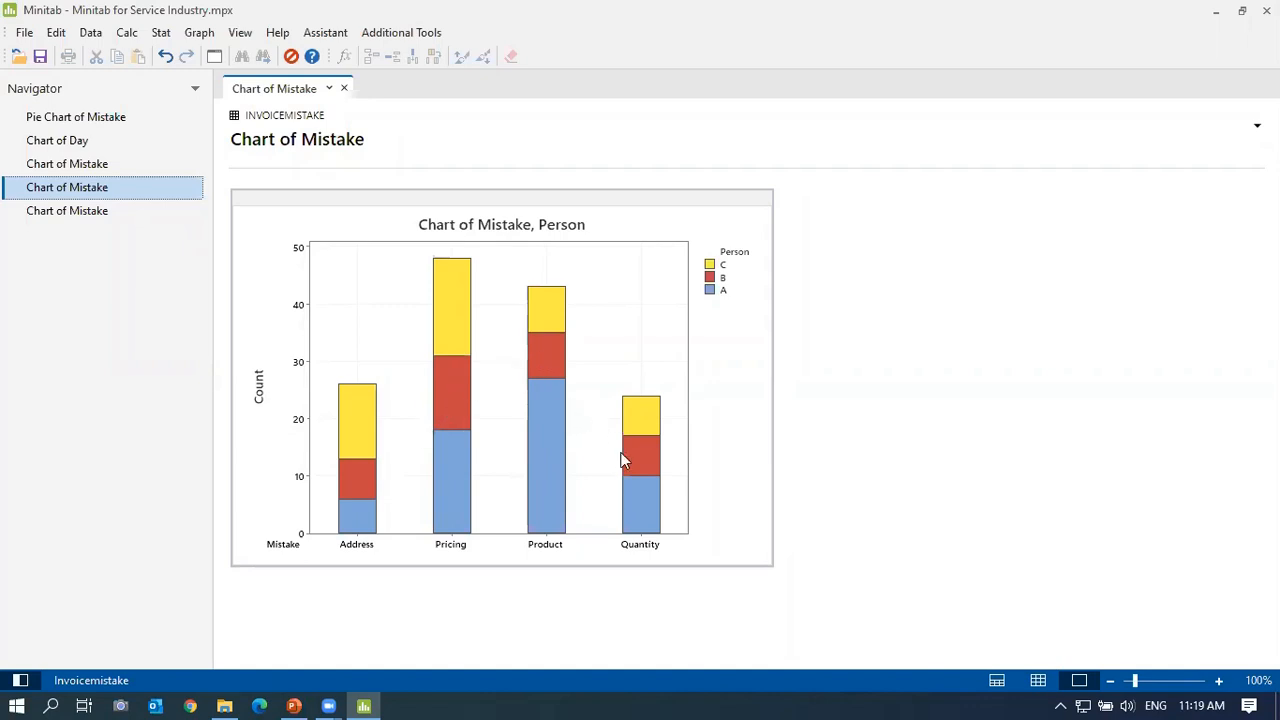
pyautogui.moveTo(657, 478)
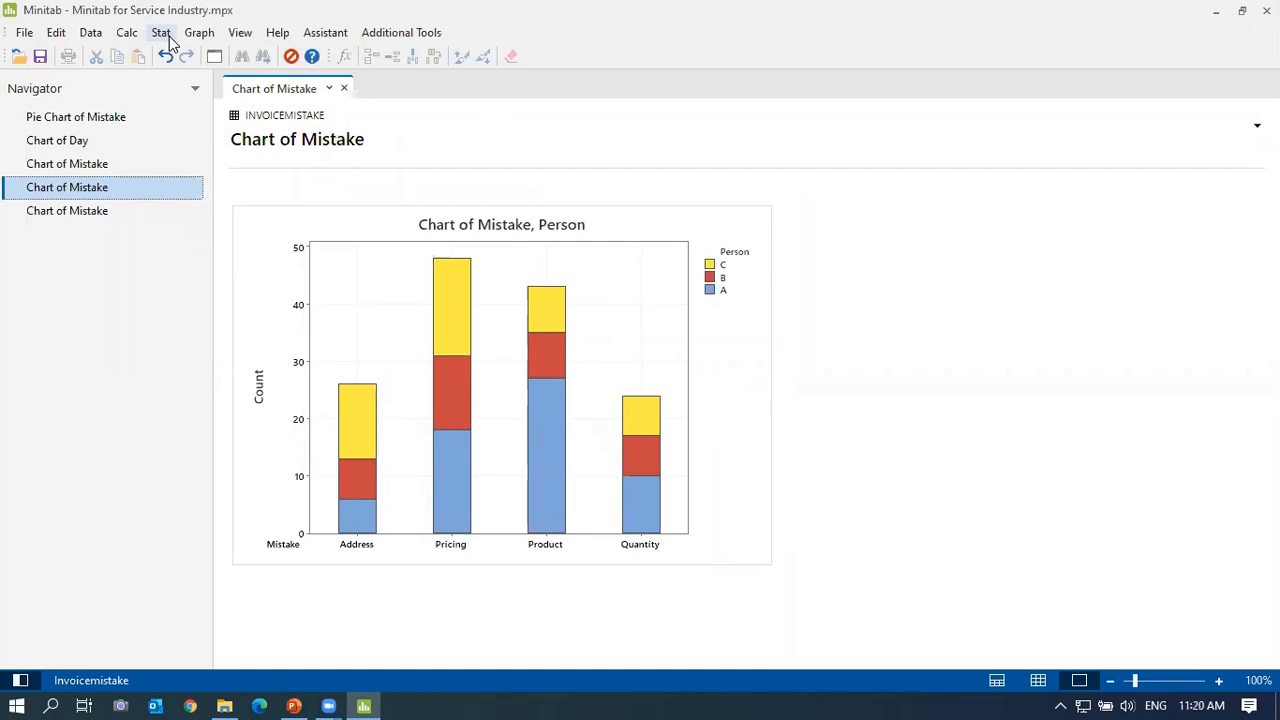
pyautogui.click(293, 706)
pyautogui.scroll(2, 457, 466)
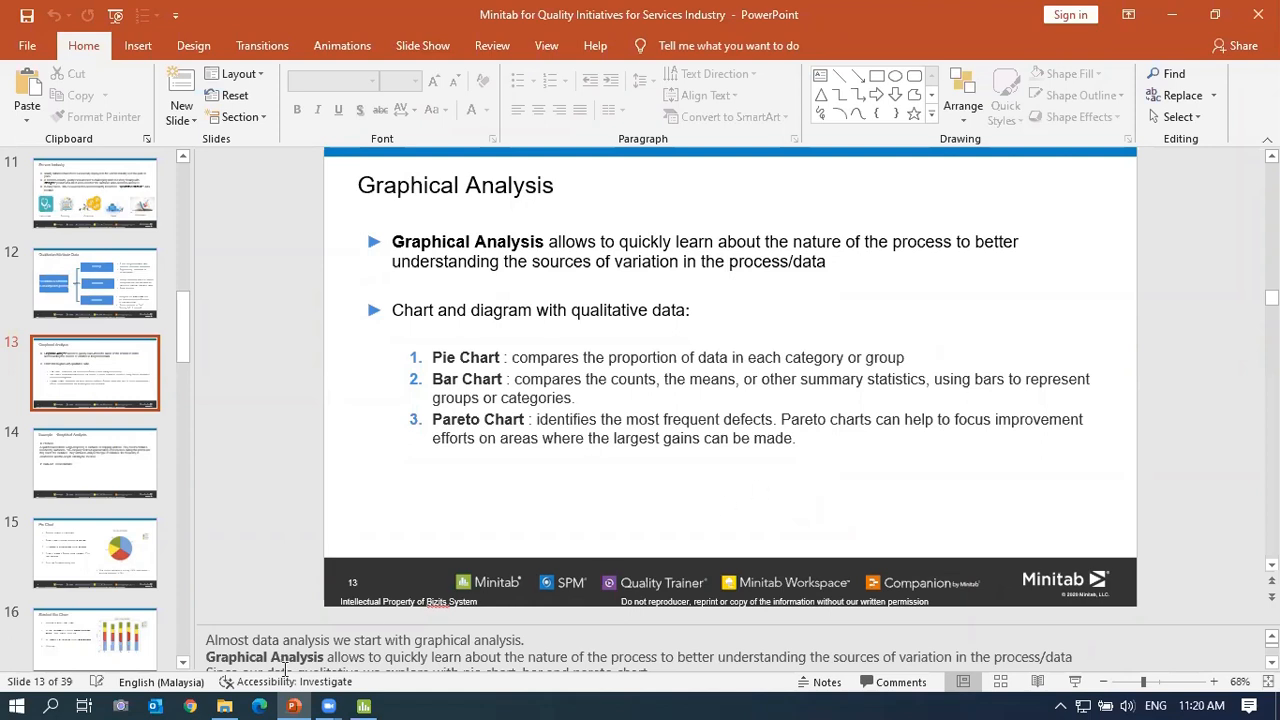
pyautogui.click(363, 706)
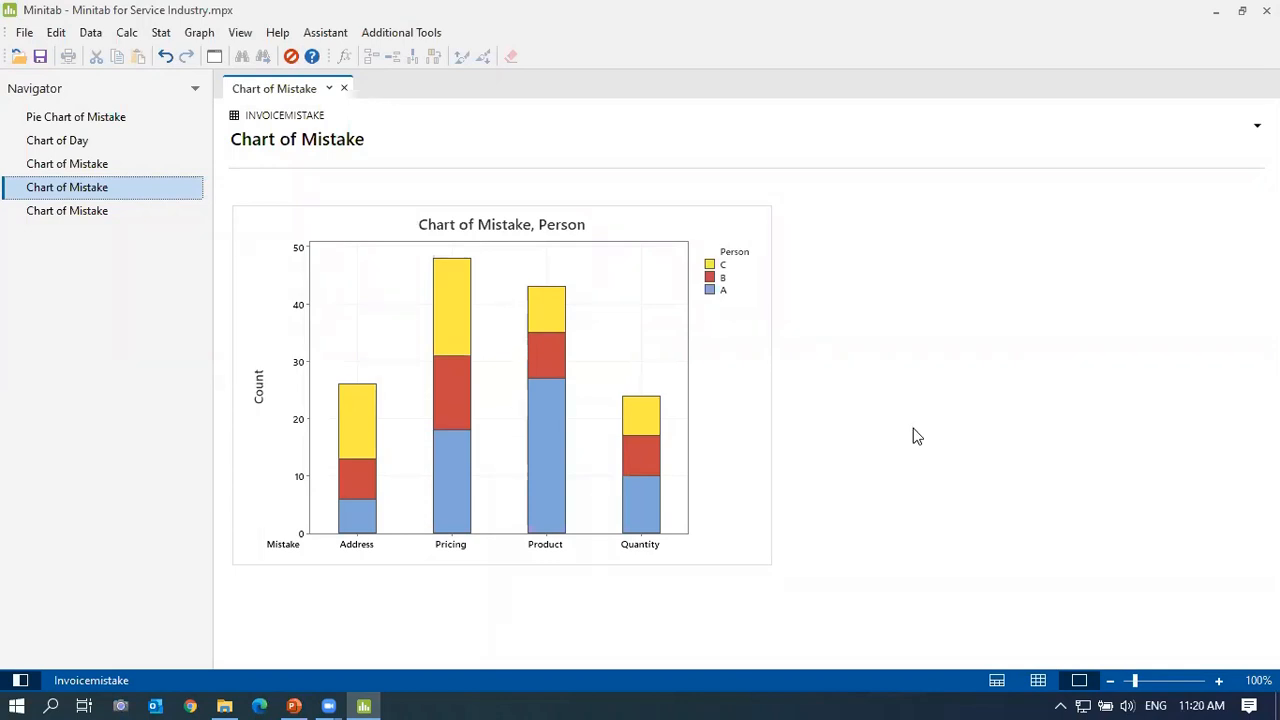
# Start a Pareto chart from the Assistant's Graphical Analysis, with each defect observation in a separate row.
pyautogui.click(323, 34)
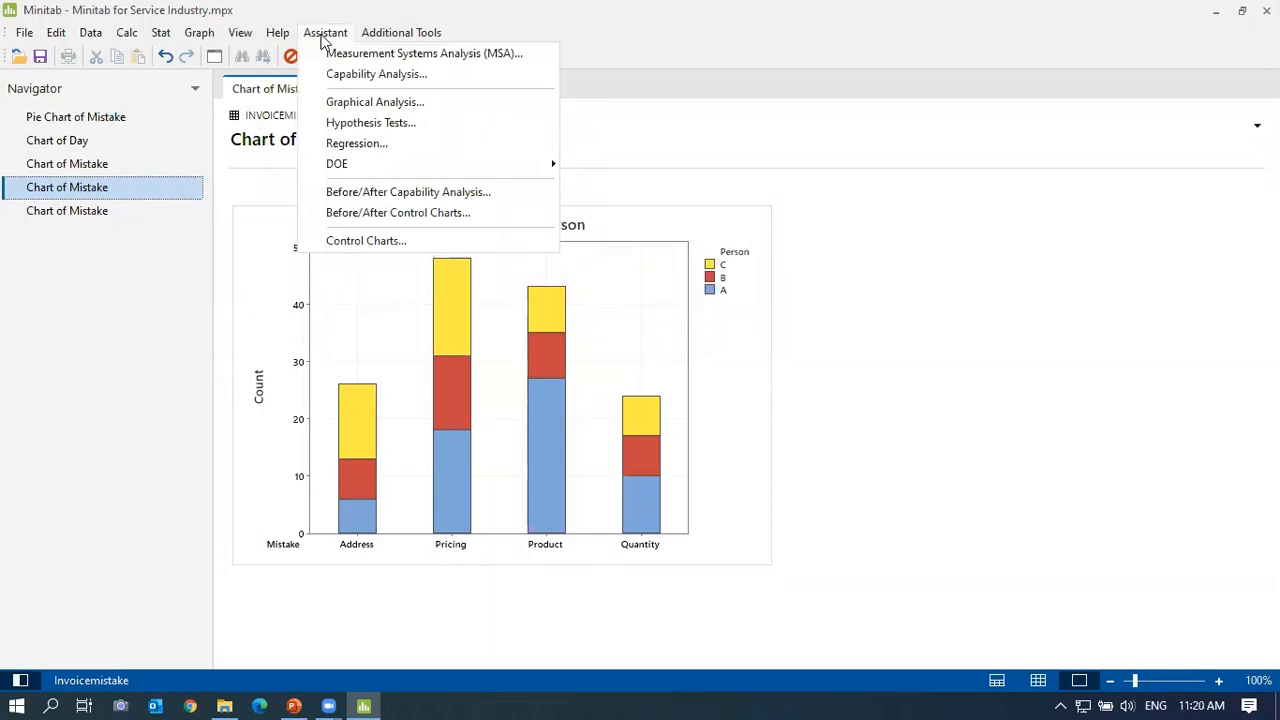
pyautogui.moveTo(157, 37)
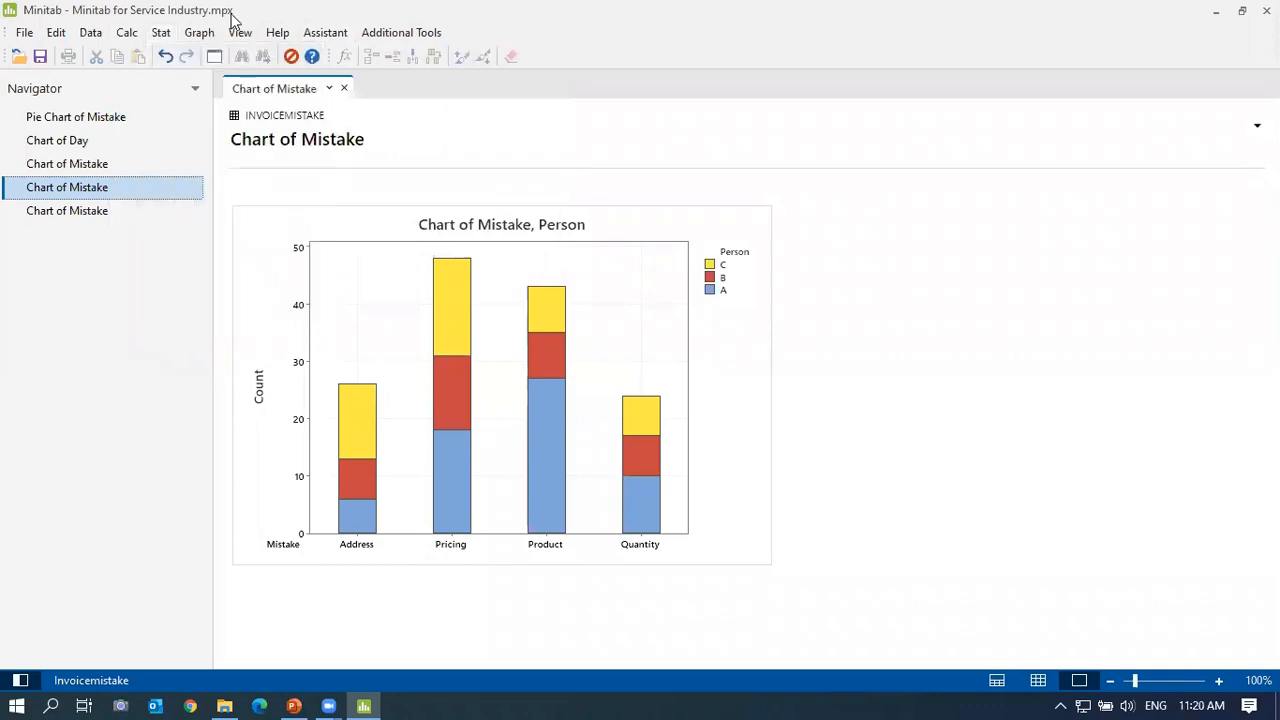
pyautogui.click(325, 33)
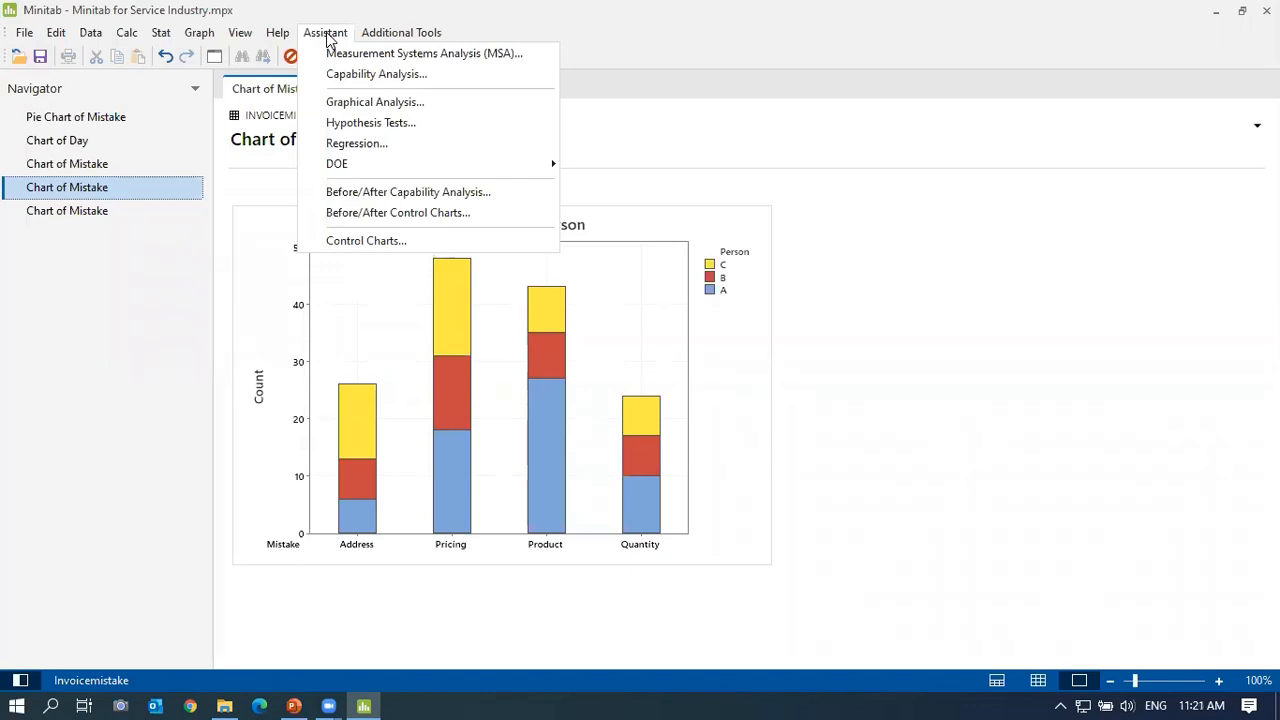
pyautogui.click(389, 104)
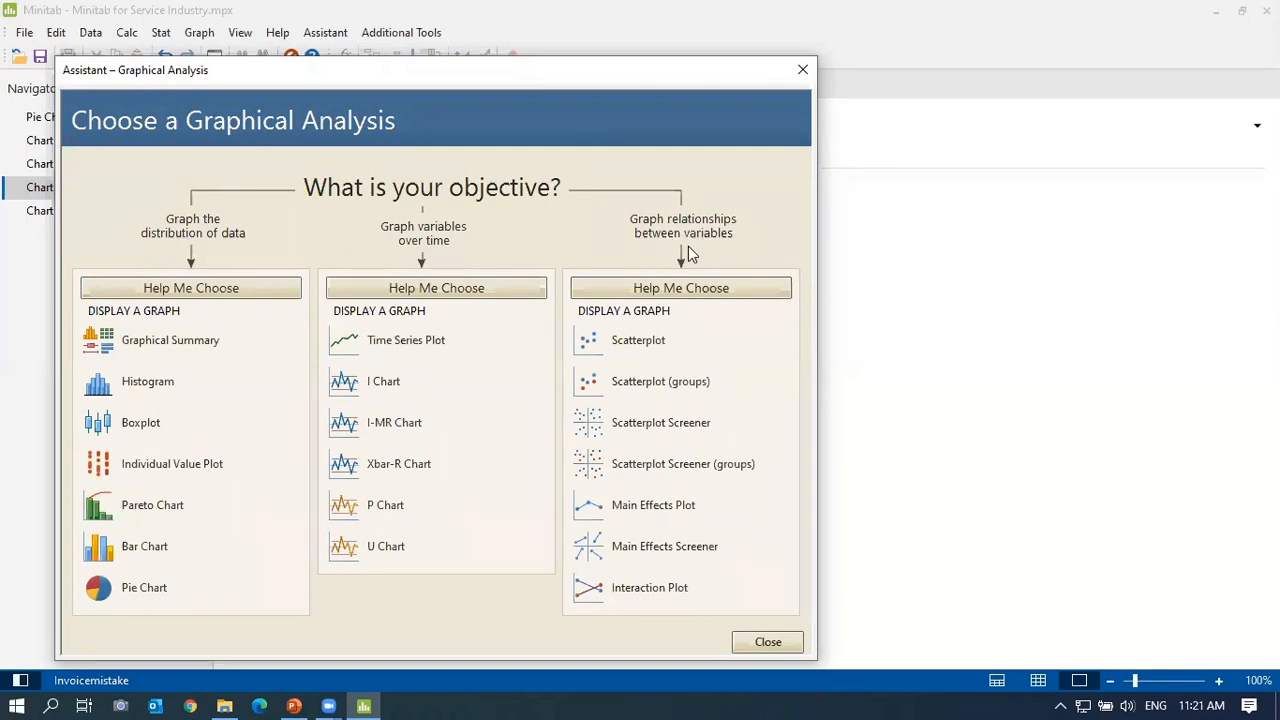
pyautogui.click(155, 512)
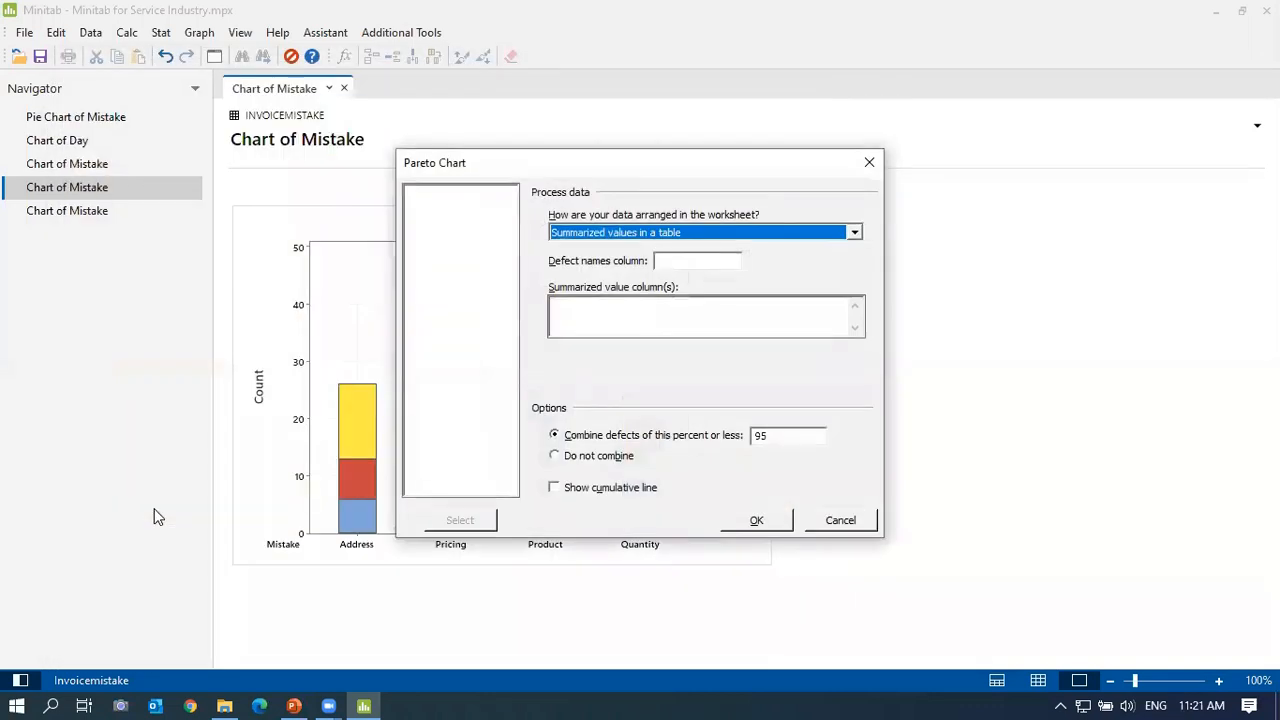
pyautogui.click(771, 234)
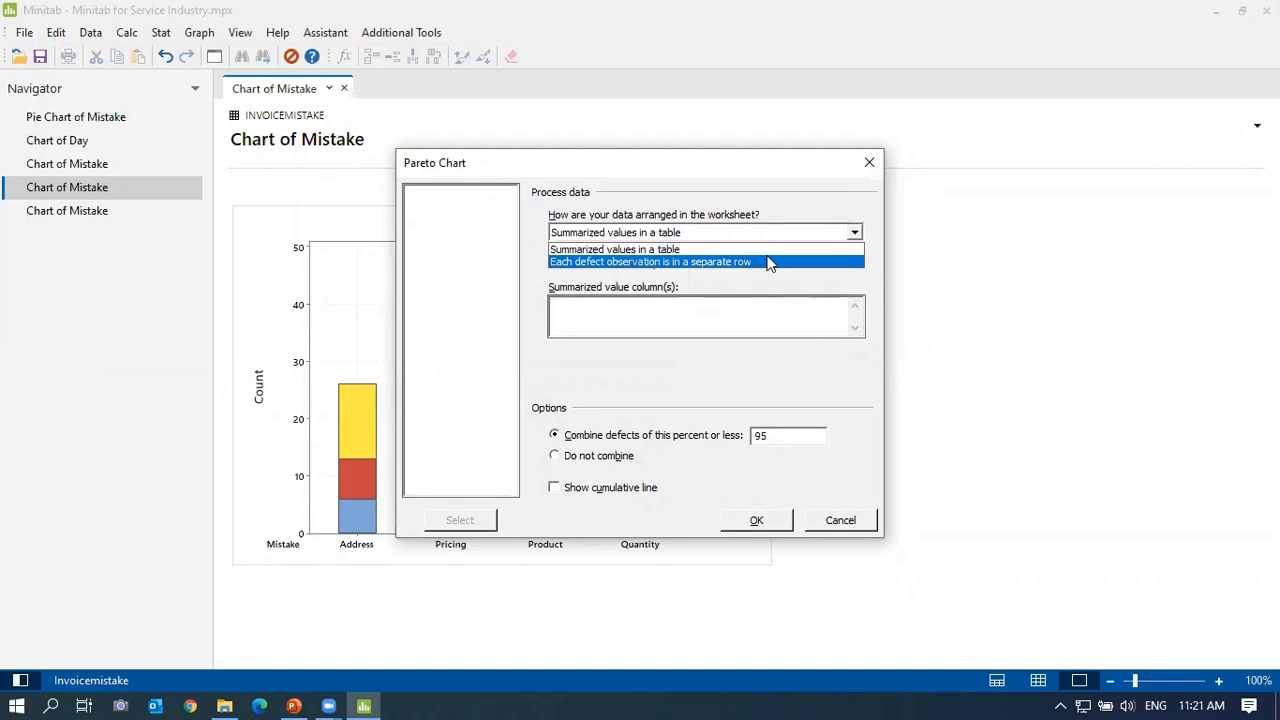
pyautogui.click(770, 262)
# Generate the Pareto chart with Mistake as the defects data, Person as the grouping X, and defects not combined.
pyautogui.click(716, 266)
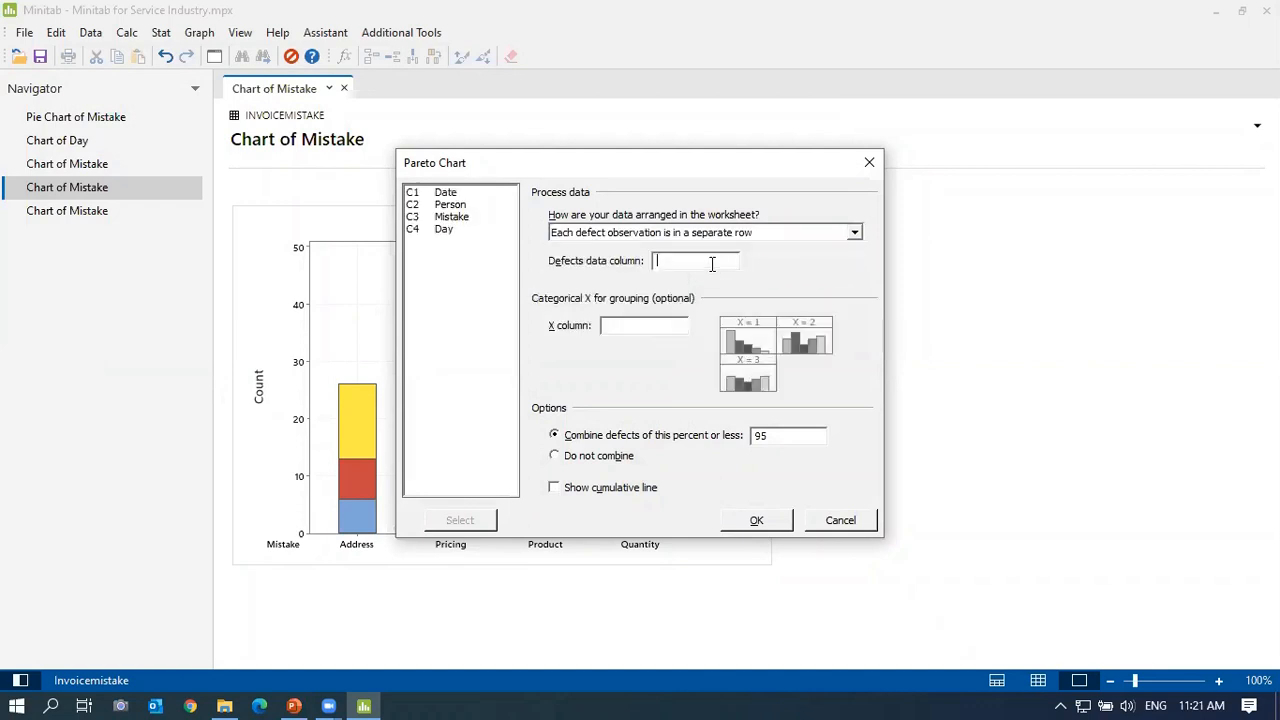
pyautogui.doubleClick(454, 219)
pyautogui.doubleClick(459, 206)
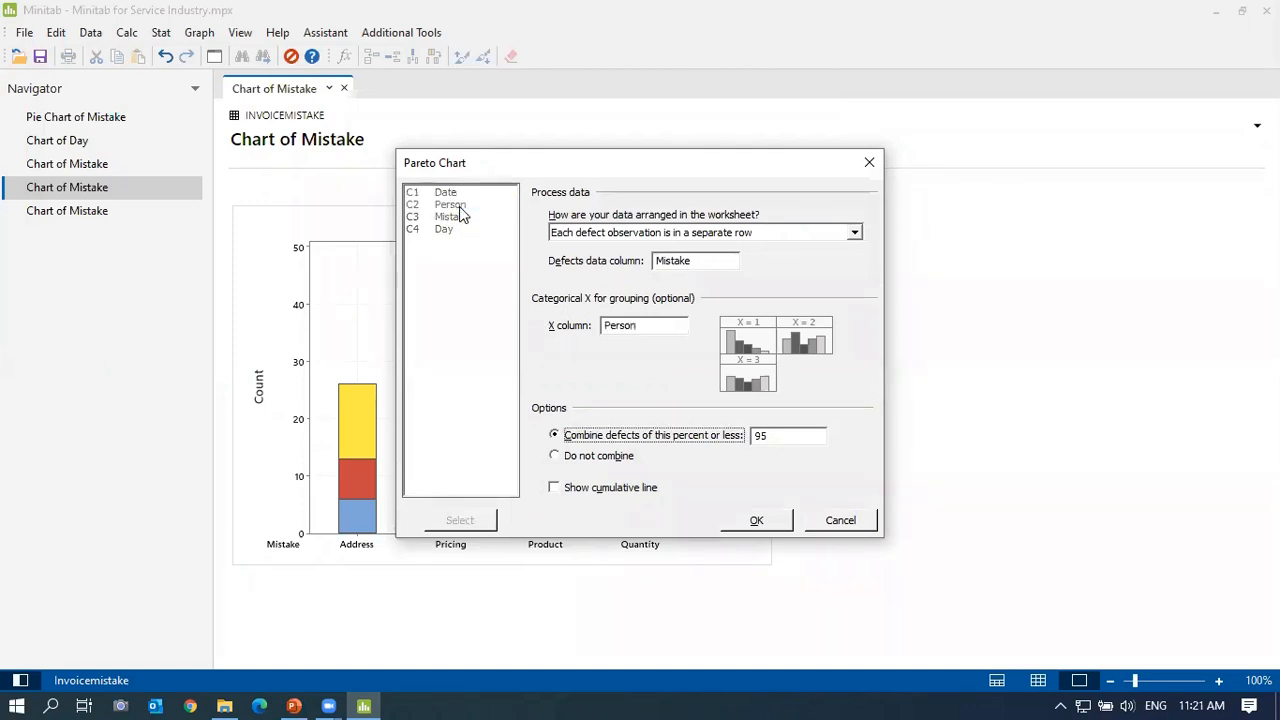
pyautogui.click(556, 456)
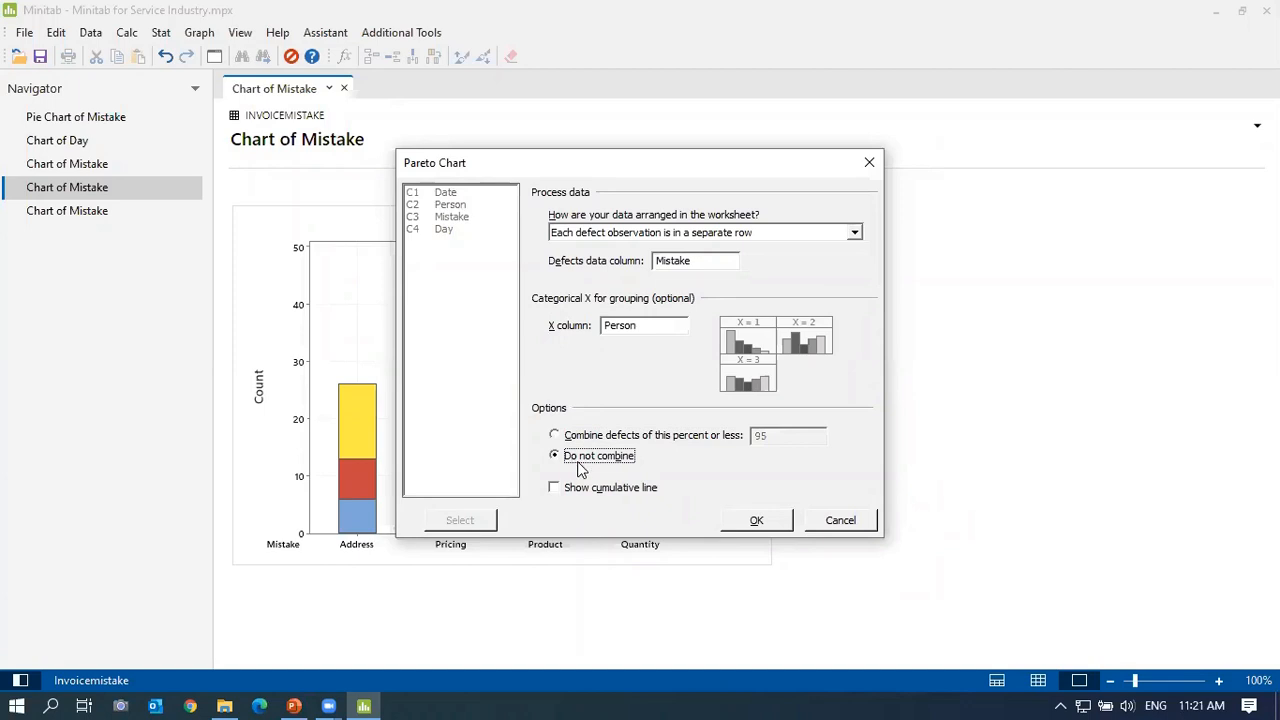
pyautogui.click(745, 524)
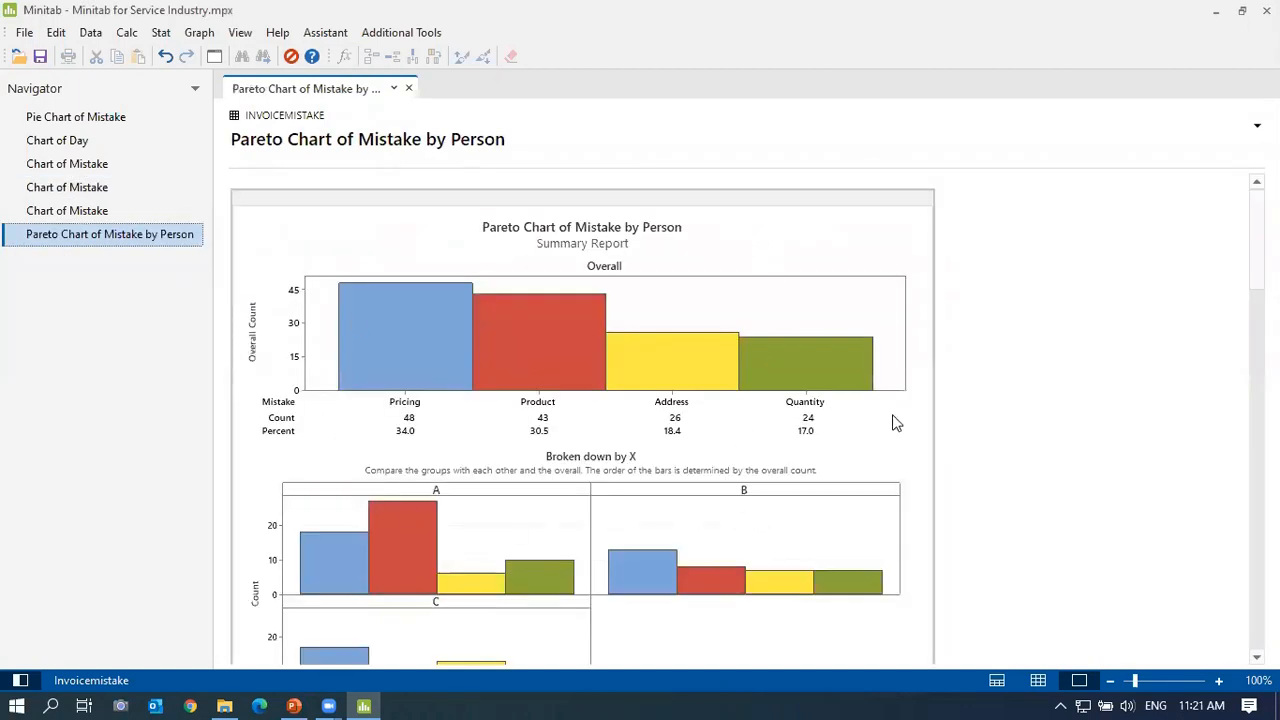
# Review the Assistant's Pareto Chart settings for data arrangement, defects column and grouping X, without creating another chart.
pyautogui.click(331, 40)
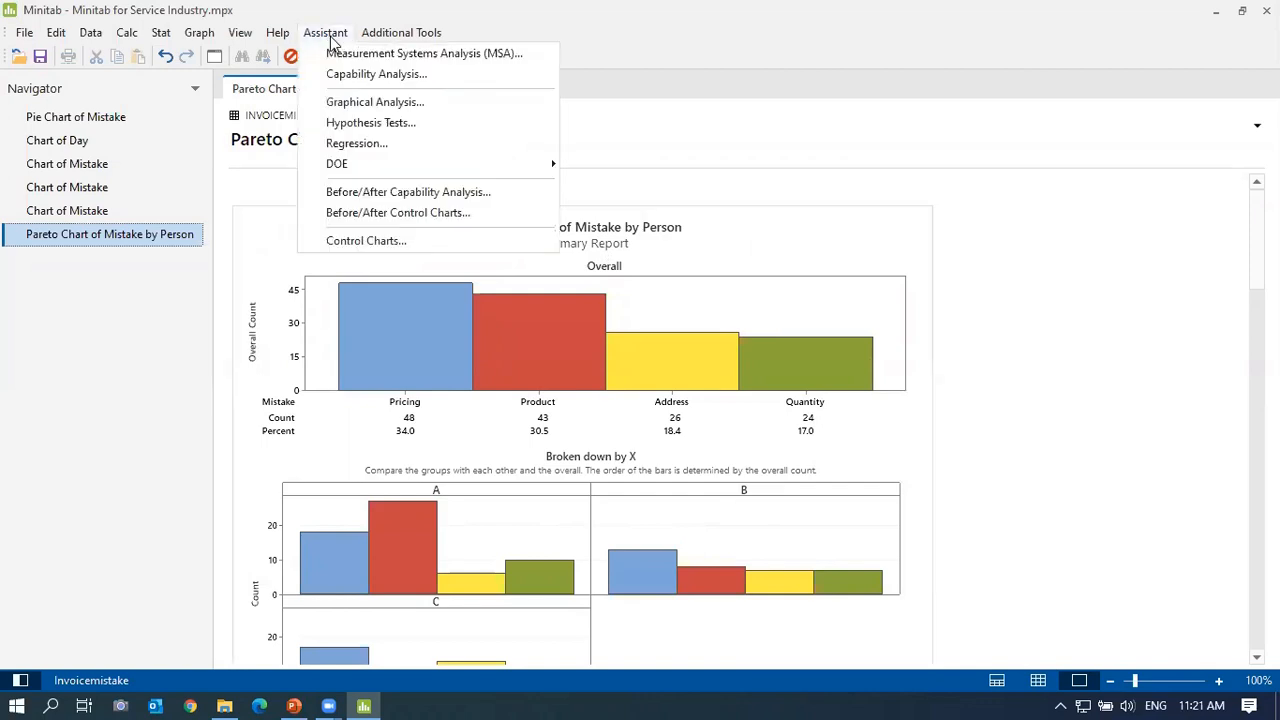
pyautogui.click(357, 110)
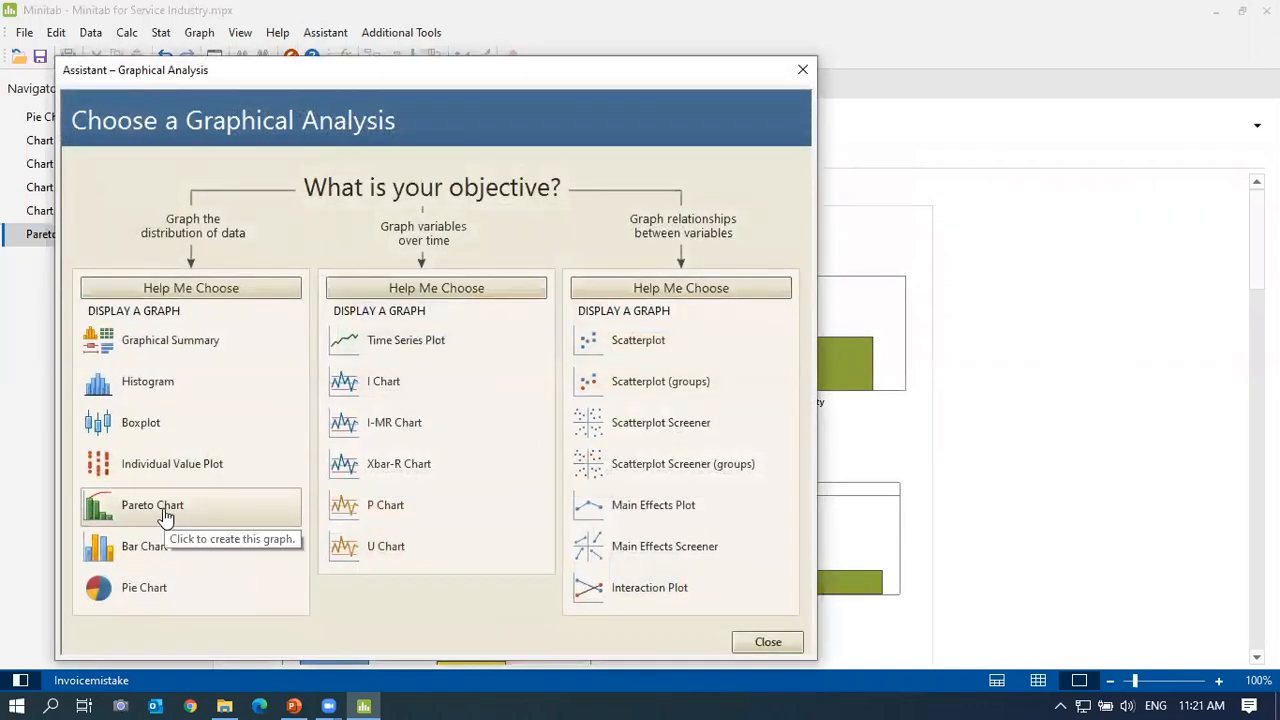
pyautogui.click(165, 512)
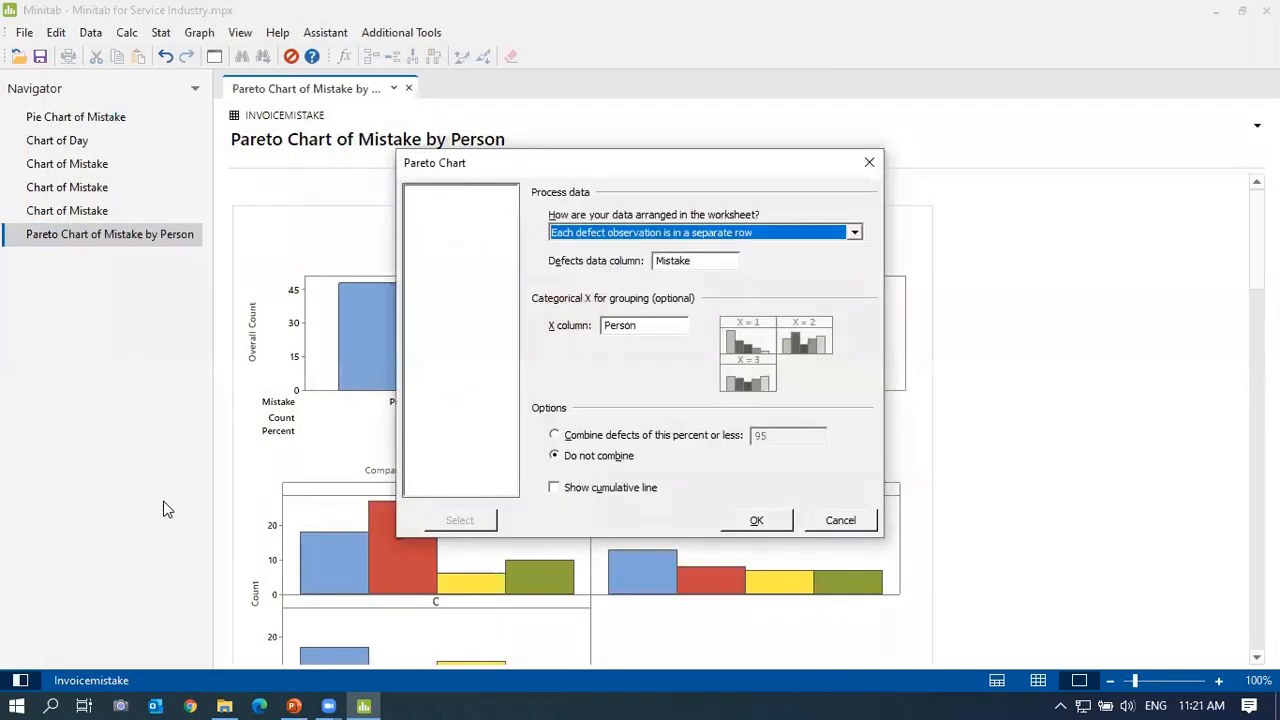
pyautogui.click(578, 232)
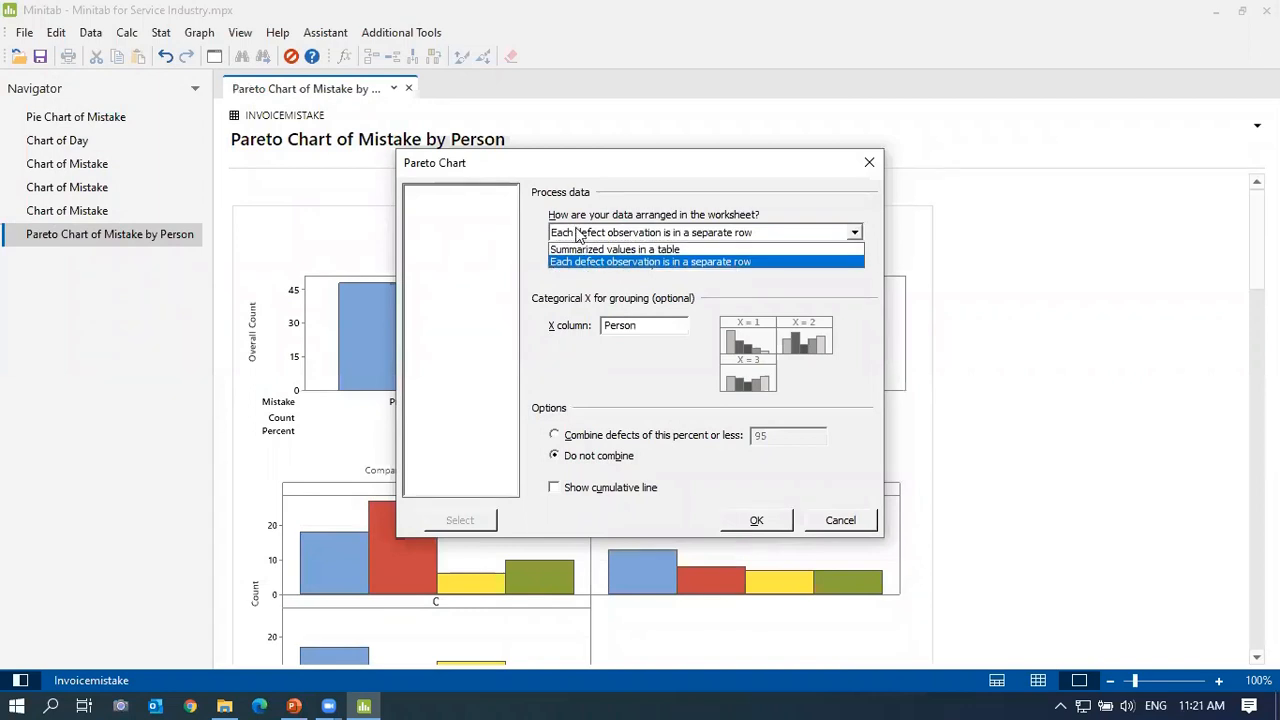
pyautogui.click(578, 232)
pyautogui.click(705, 259)
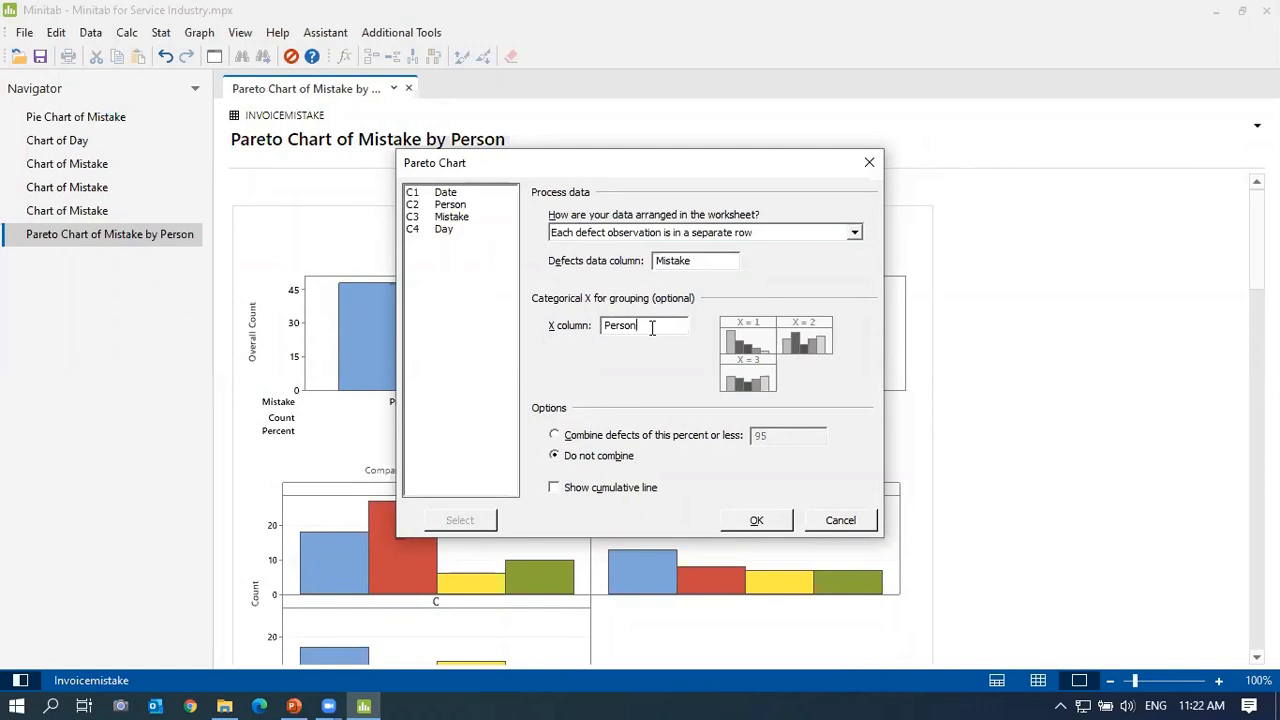
pyautogui.click(838, 520)
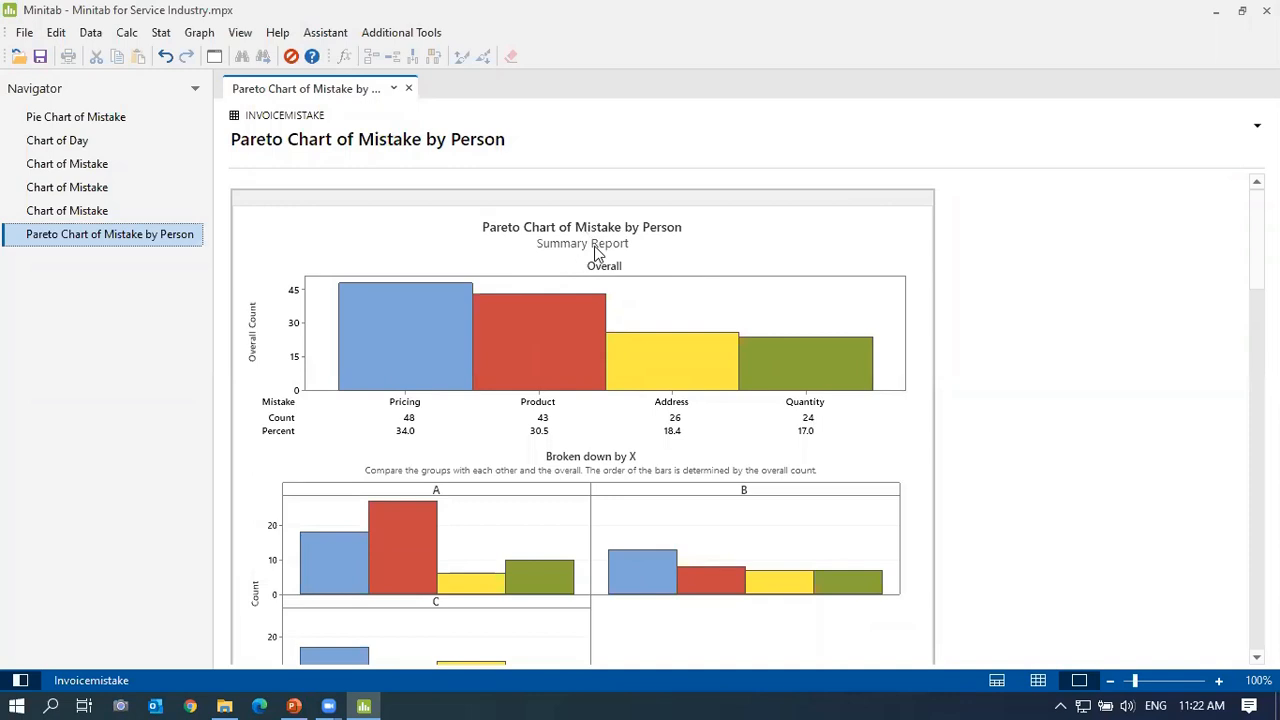
# Examine the Pareto report of Mistake by Person, from the Summary Report through the diagnostic and statistics pages to the Report Card.
pyautogui.scroll(-2, 590, 258)
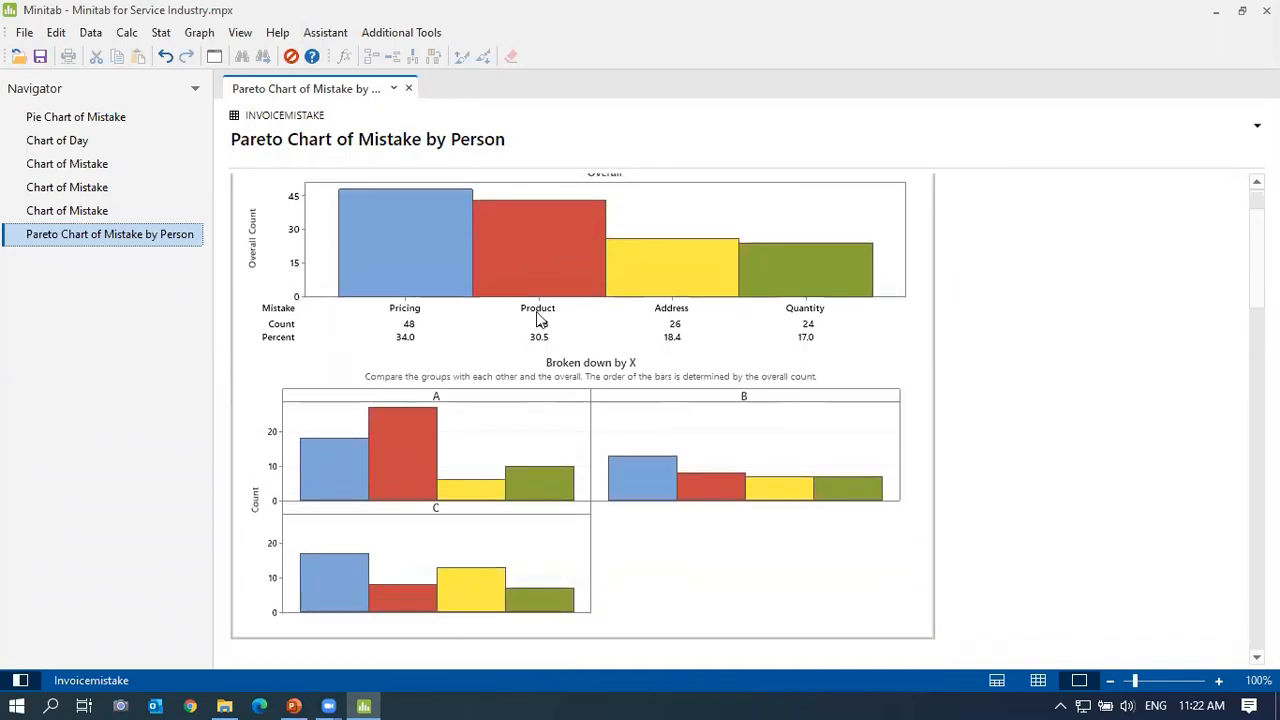
pyautogui.scroll(-4, 574, 449)
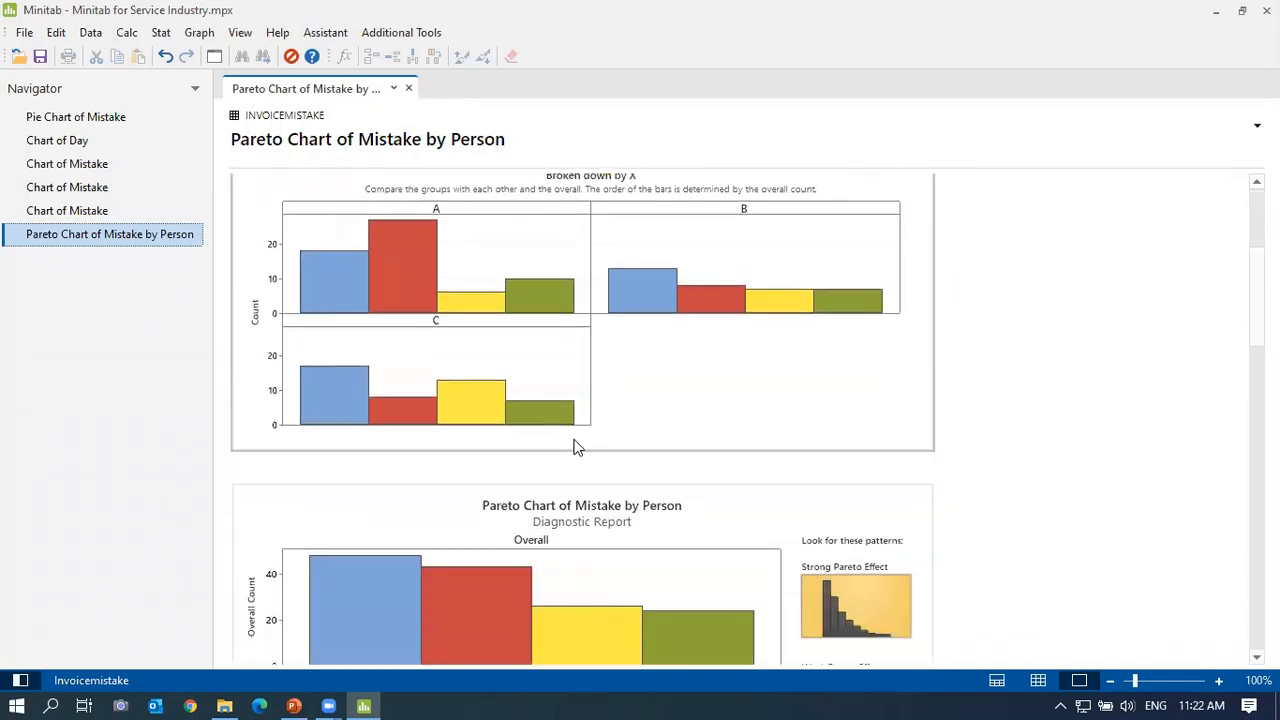
pyautogui.scroll(2, 588, 420)
pyautogui.scroll(-6, 551, 371)
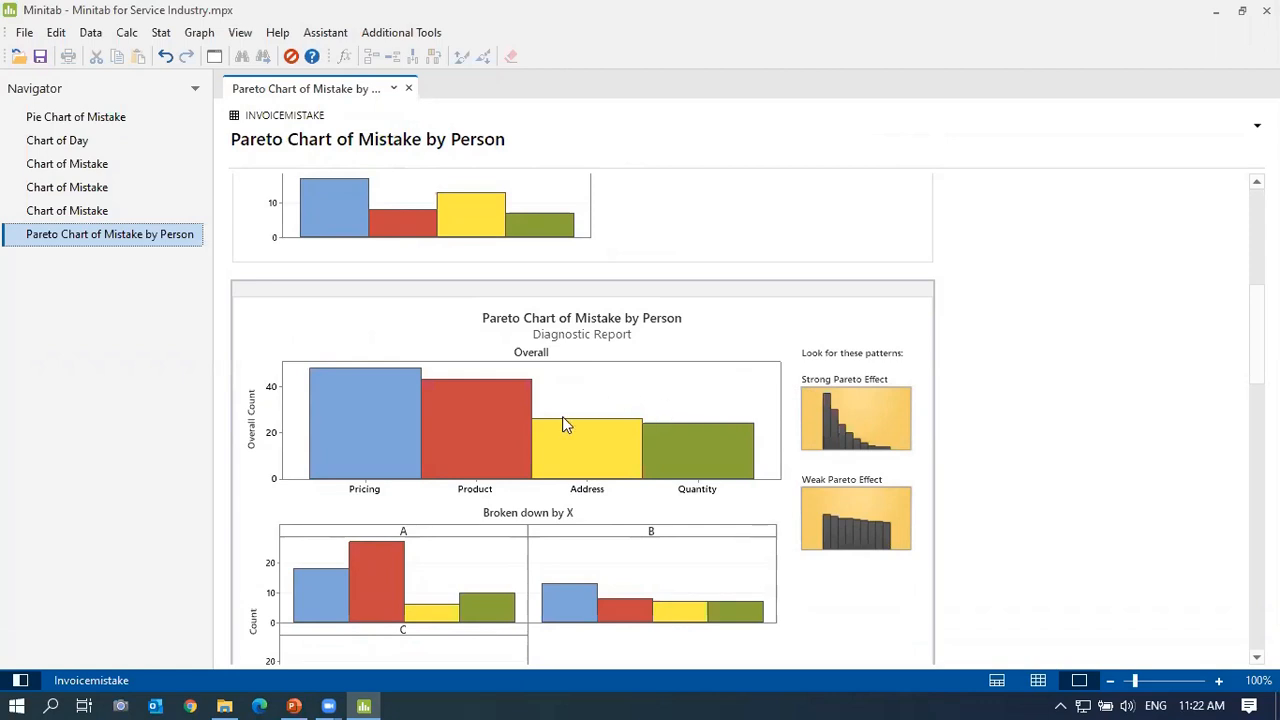
pyautogui.scroll(-5, 562, 416)
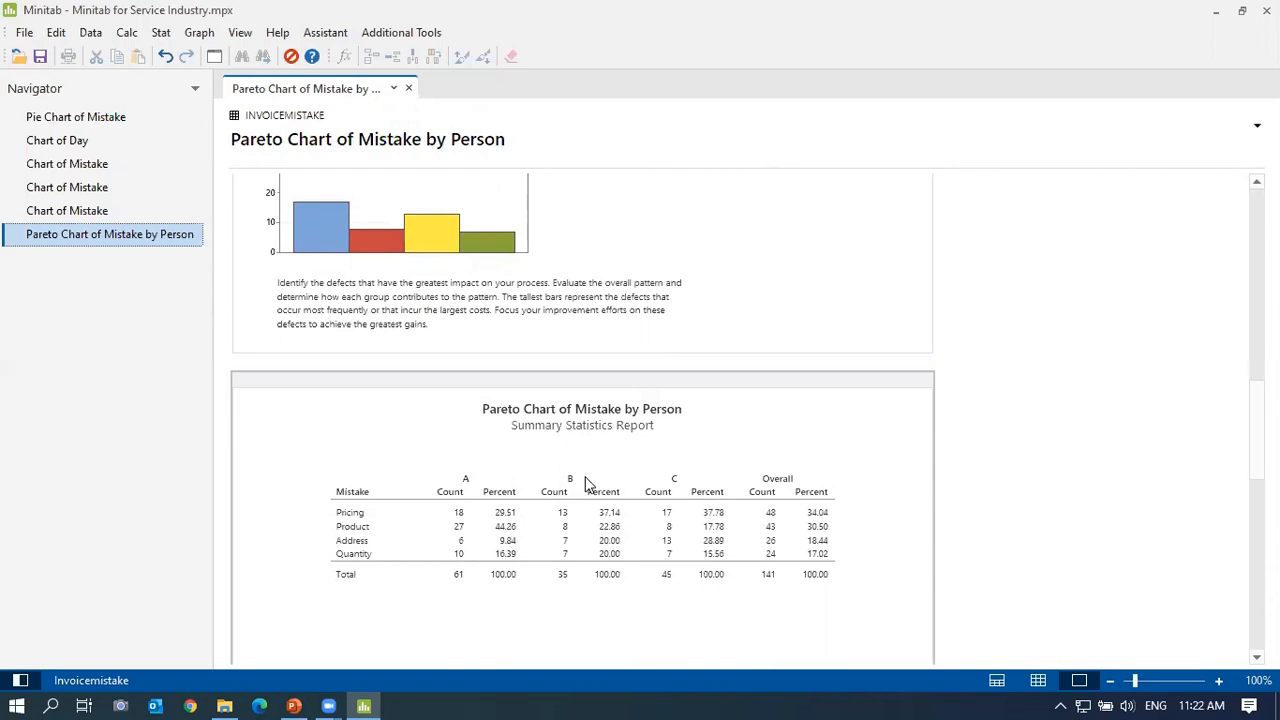
pyautogui.scroll(-7, 585, 480)
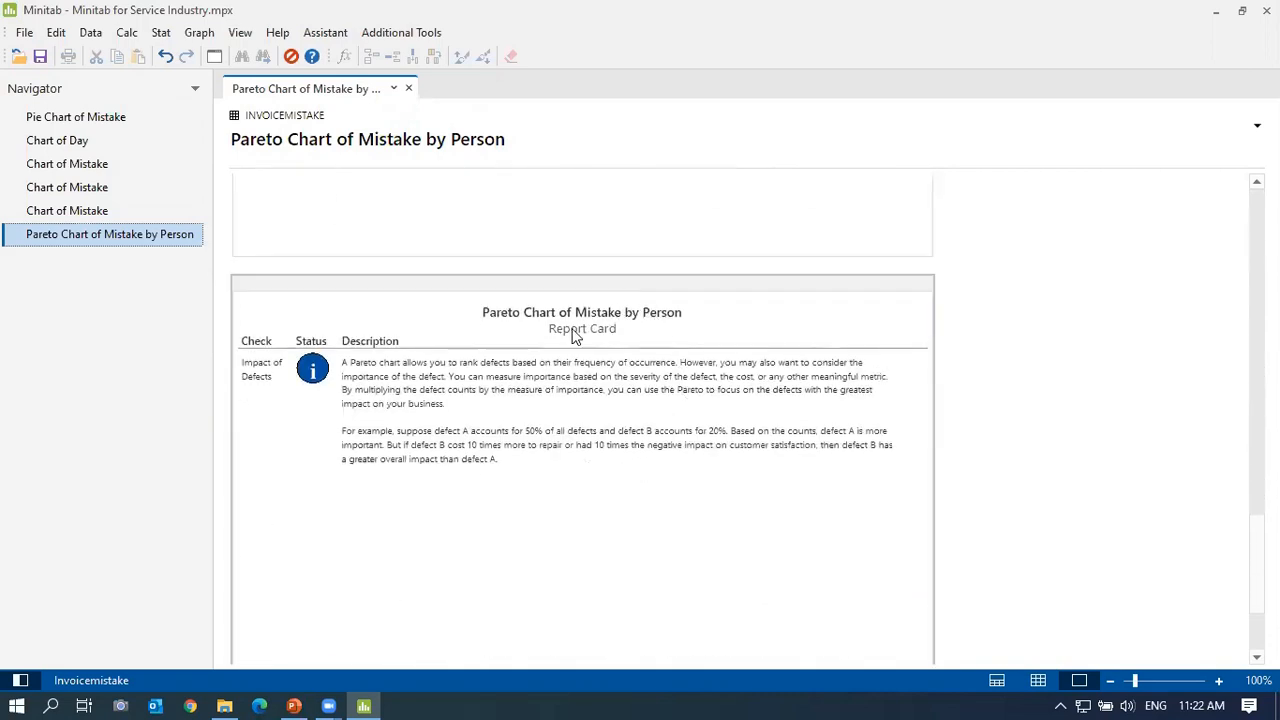
pyautogui.scroll(8, 558, 470)
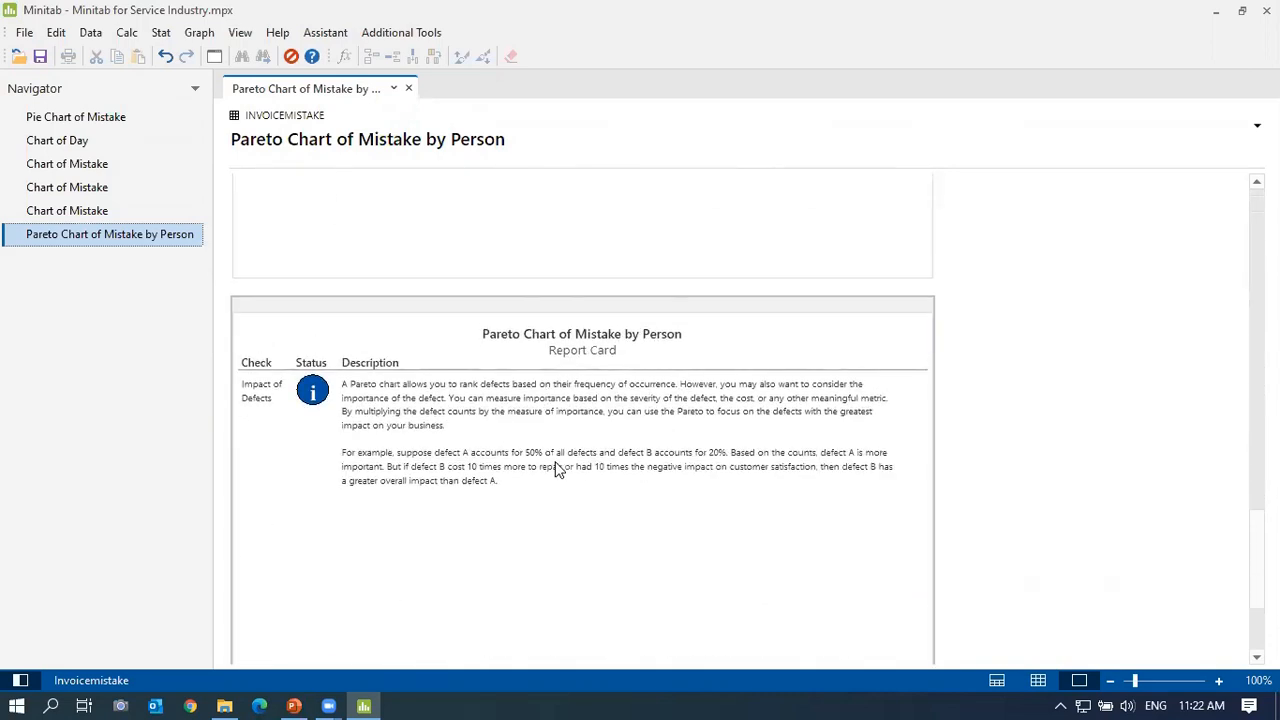
pyautogui.scroll(4, 558, 470)
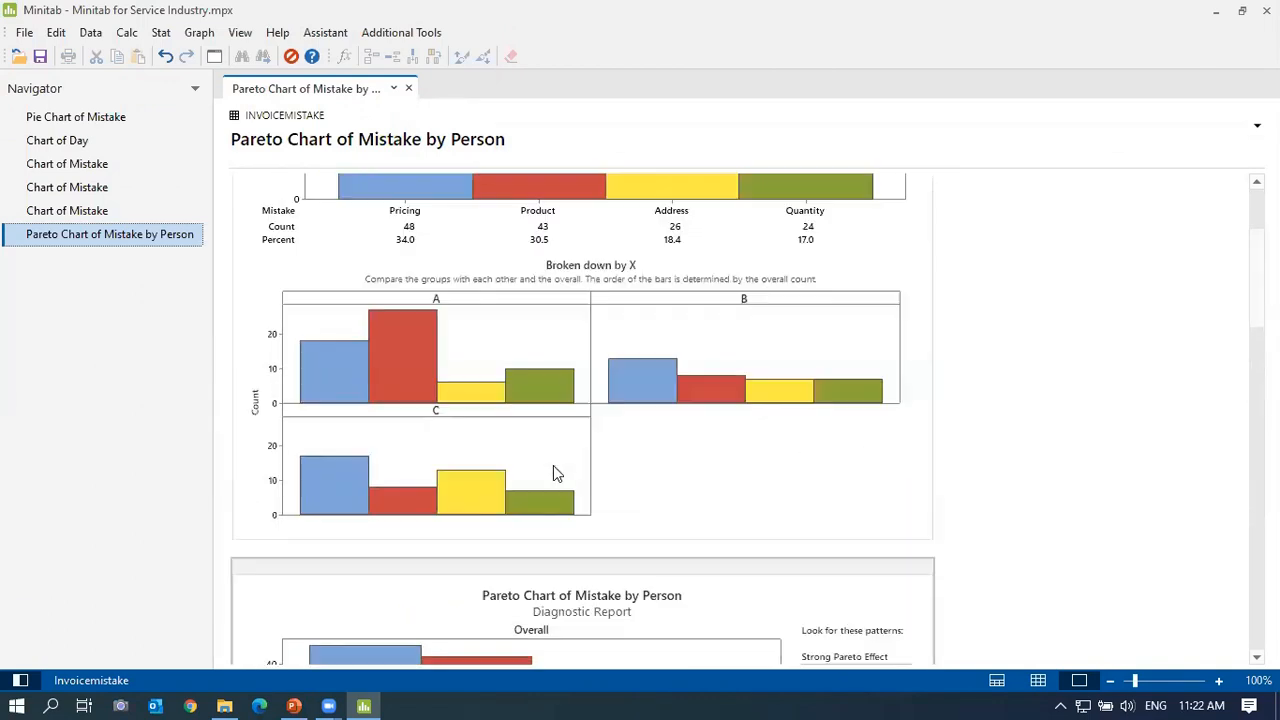
# Reread the Pareto report's Summary Statistics Report and the Report Card's explanation of the impact of defects.
pyautogui.click(330, 34)
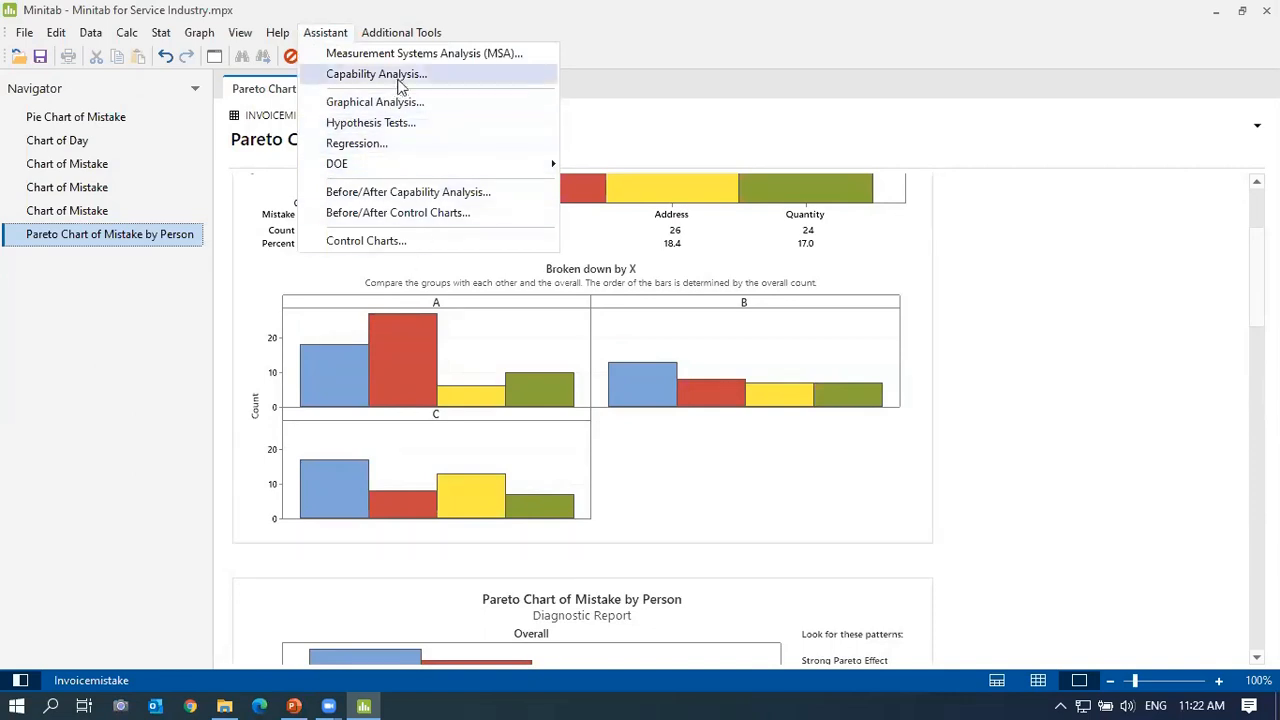
pyautogui.click(757, 357)
pyautogui.scroll(2, 755, 358)
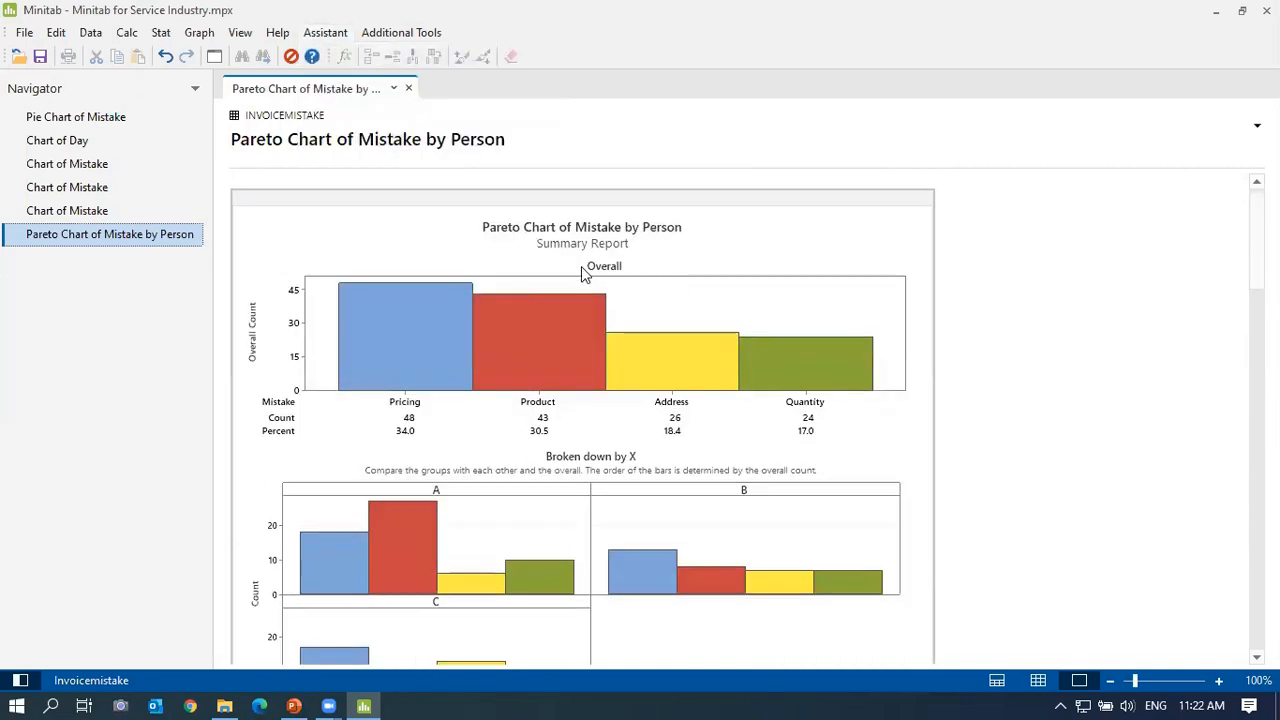
pyautogui.scroll(-5, 560, 262)
pyautogui.scroll(-10, 560, 268)
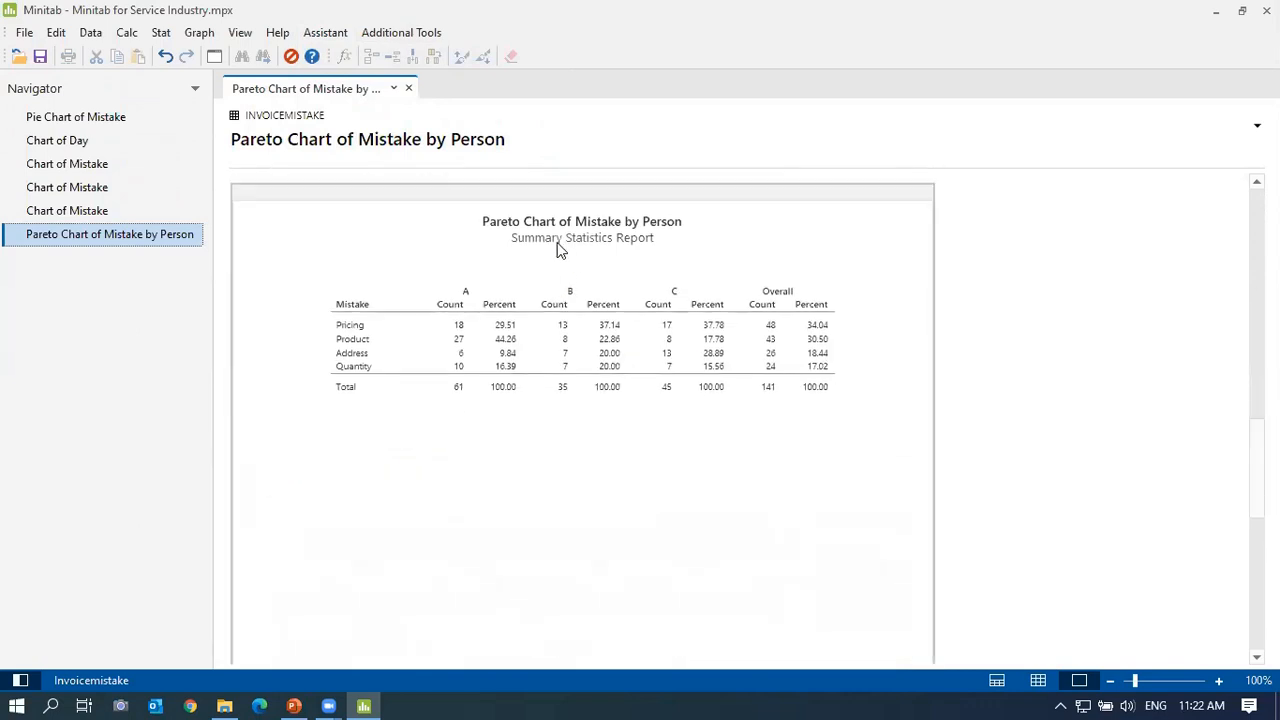
pyautogui.scroll(-5, 533, 307)
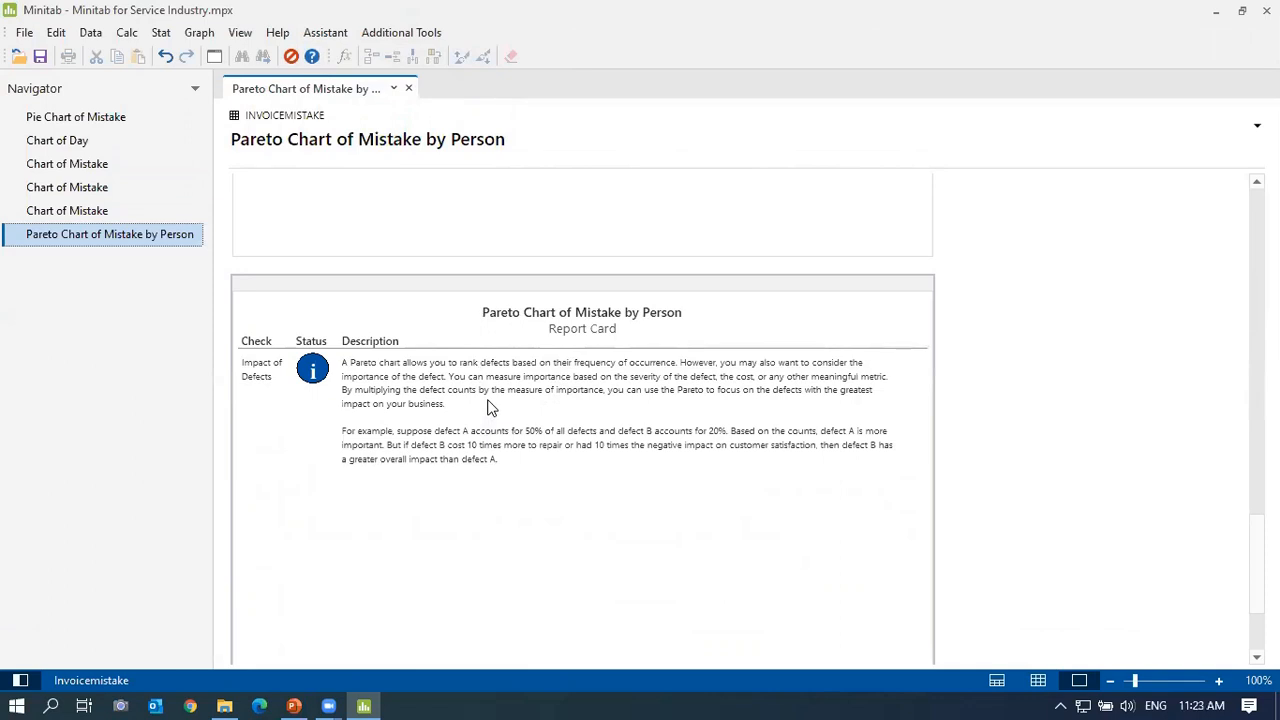
pyautogui.scroll(15, 491, 407)
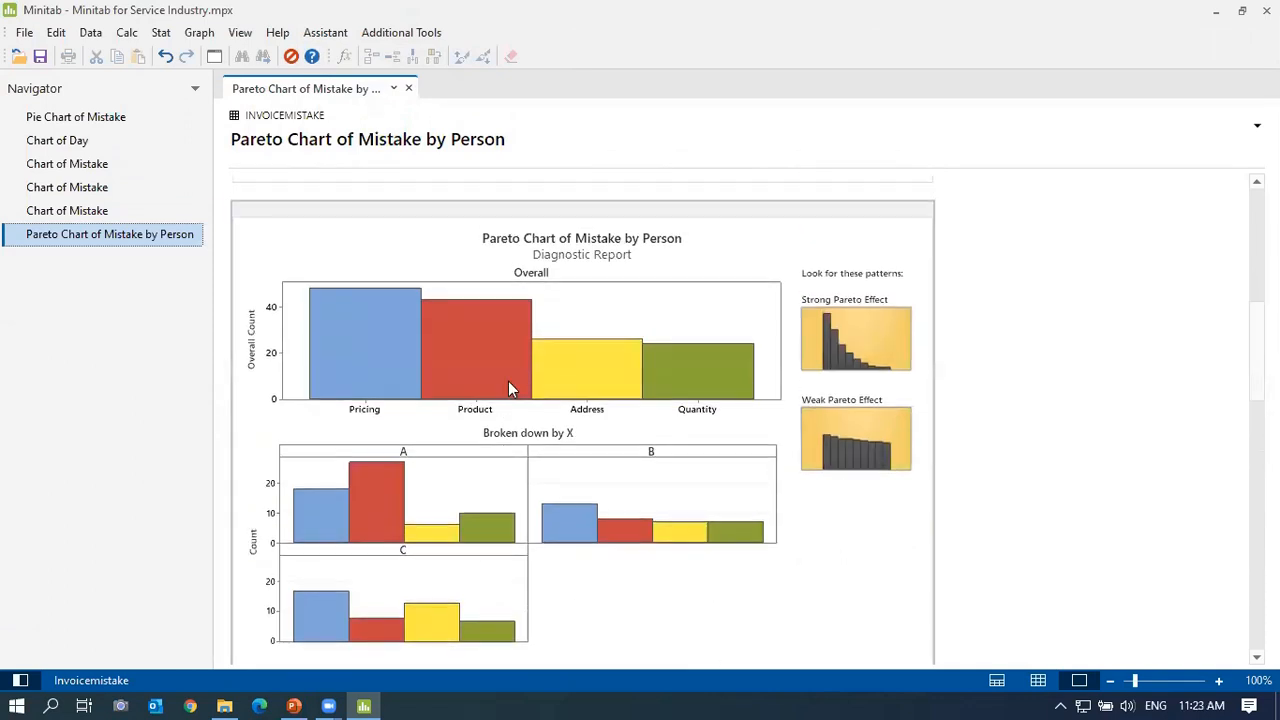
# Set the computer's speaker volume to 67 and return to the Pareto report.
pyautogui.click(1128, 704)
pyautogui.click(1127, 666)
pyautogui.click(1154, 664)
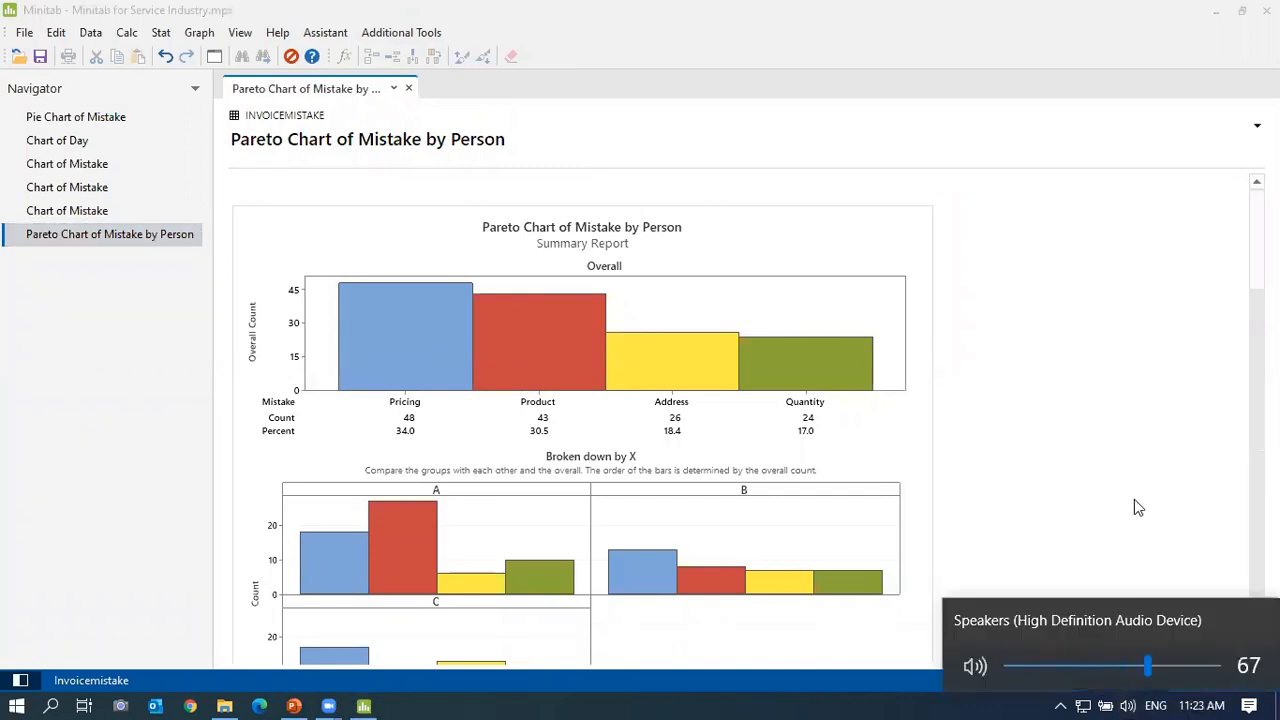
pyautogui.click(1003, 321)
# Compare the mistake bars of persons A, B and C with the overall counts in the Pareto Summary Report.
pyautogui.scroll(-3, 1040, 310)
pyautogui.scroll(3, 1046, 314)
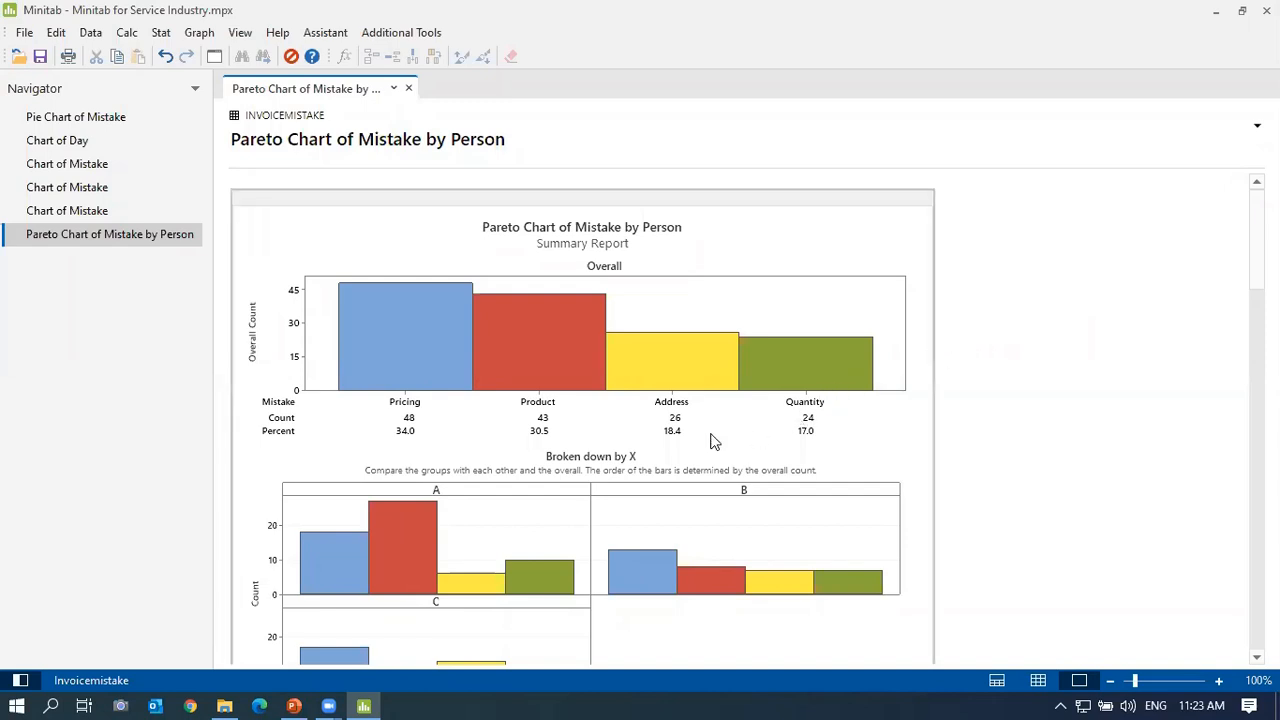
pyautogui.scroll(-1, 497, 534)
pyautogui.moveTo(429, 450)
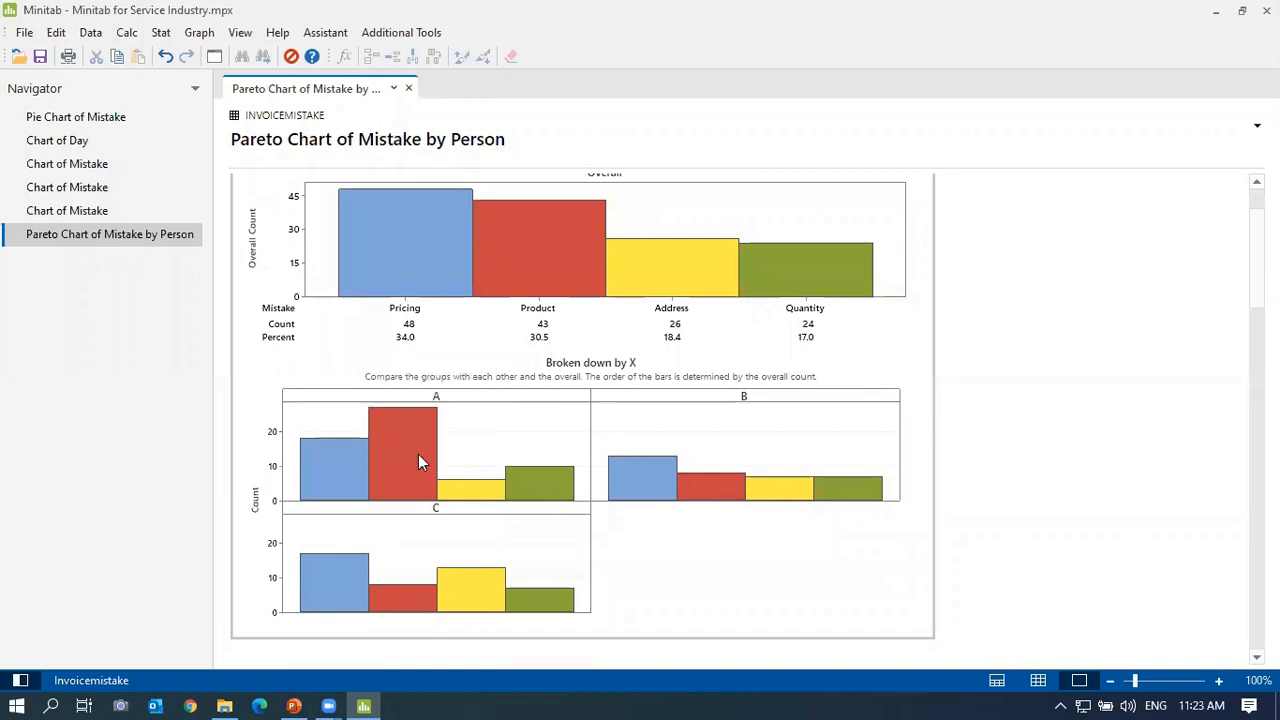
pyautogui.moveTo(484, 500)
pyautogui.moveTo(340, 467)
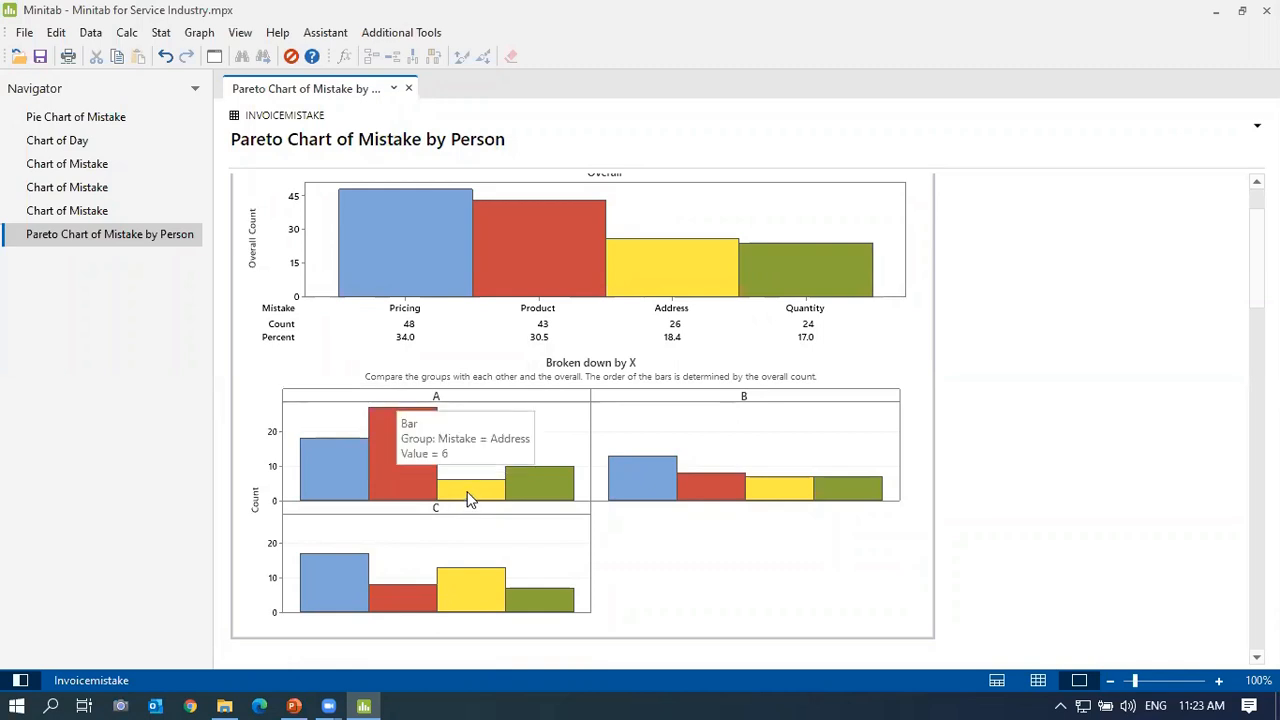
pyautogui.moveTo(533, 498)
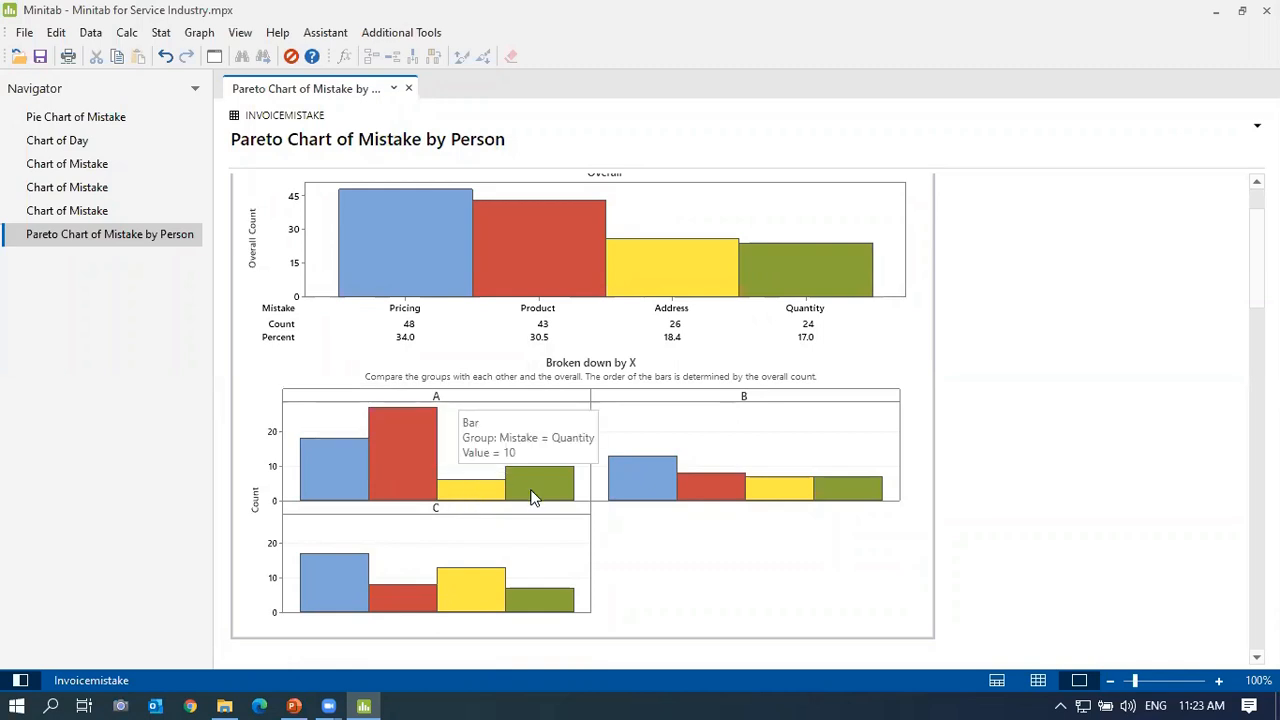
pyautogui.scroll(-3, 463, 548)
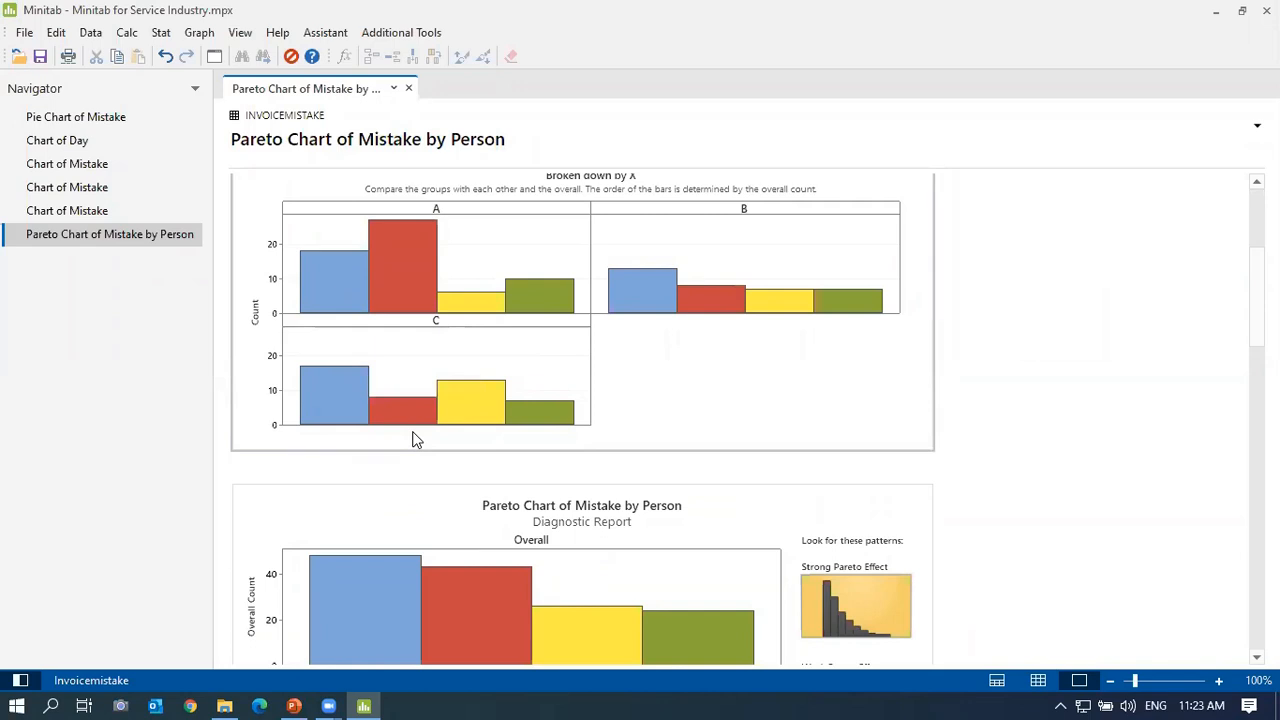
pyautogui.moveTo(475, 408)
pyautogui.scroll(1, 366, 400)
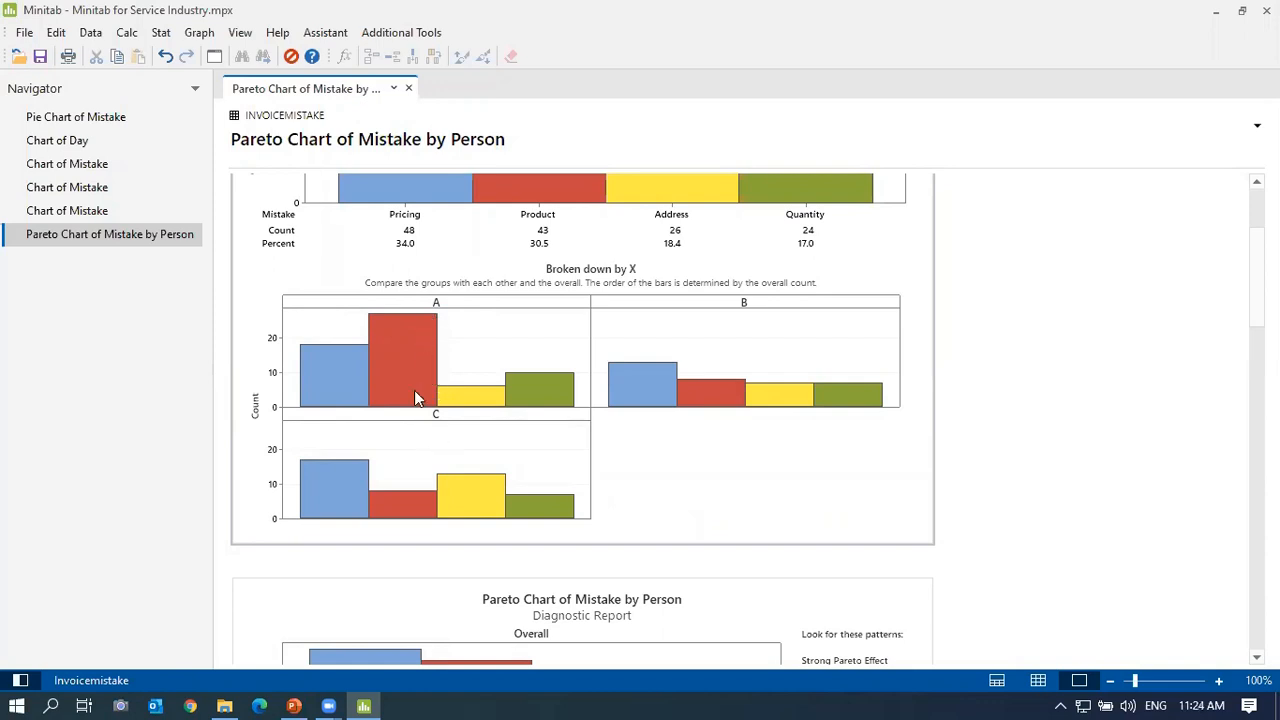
pyautogui.moveTo(404, 383)
# Switch to PowerPoint, go to the Chi-square Test slide (slide 19), and start the slide show from it.
pyautogui.click(305, 700)
pyautogui.press('pagedown')
pyautogui.press('pagedown')
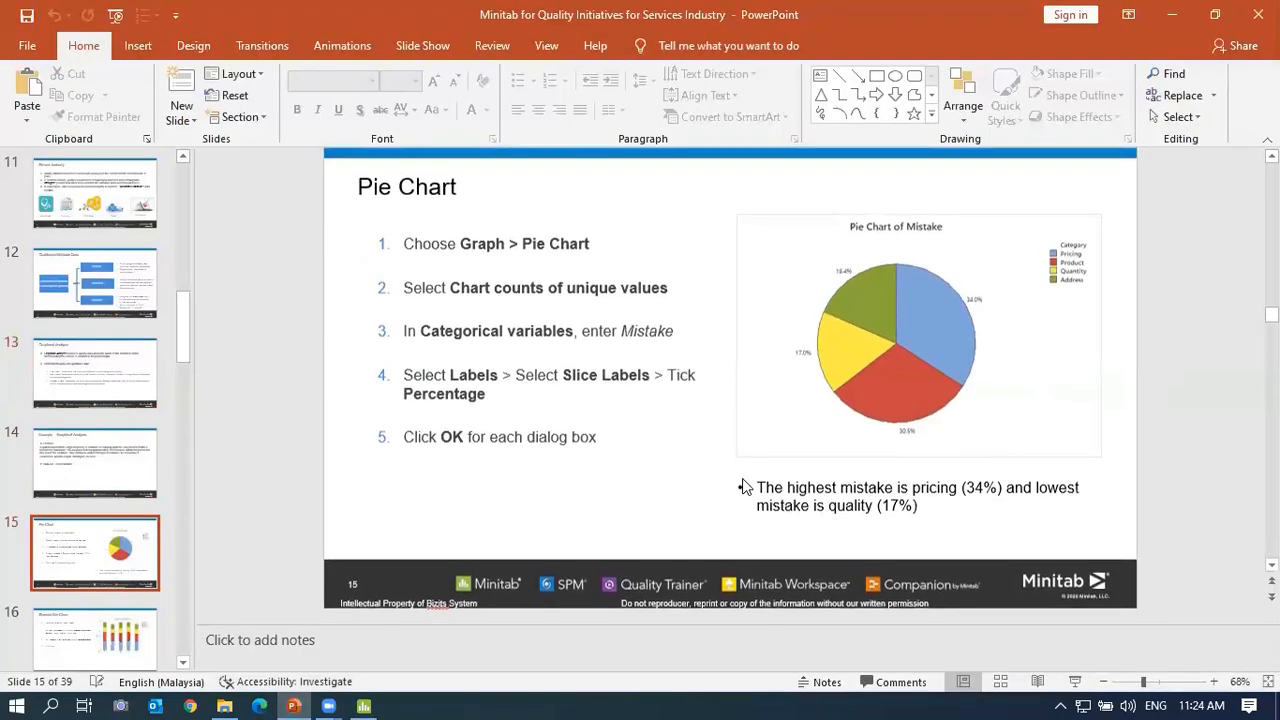
pyautogui.press('pagedown')
pyautogui.press('pagedown')
pyautogui.press('pagedown')
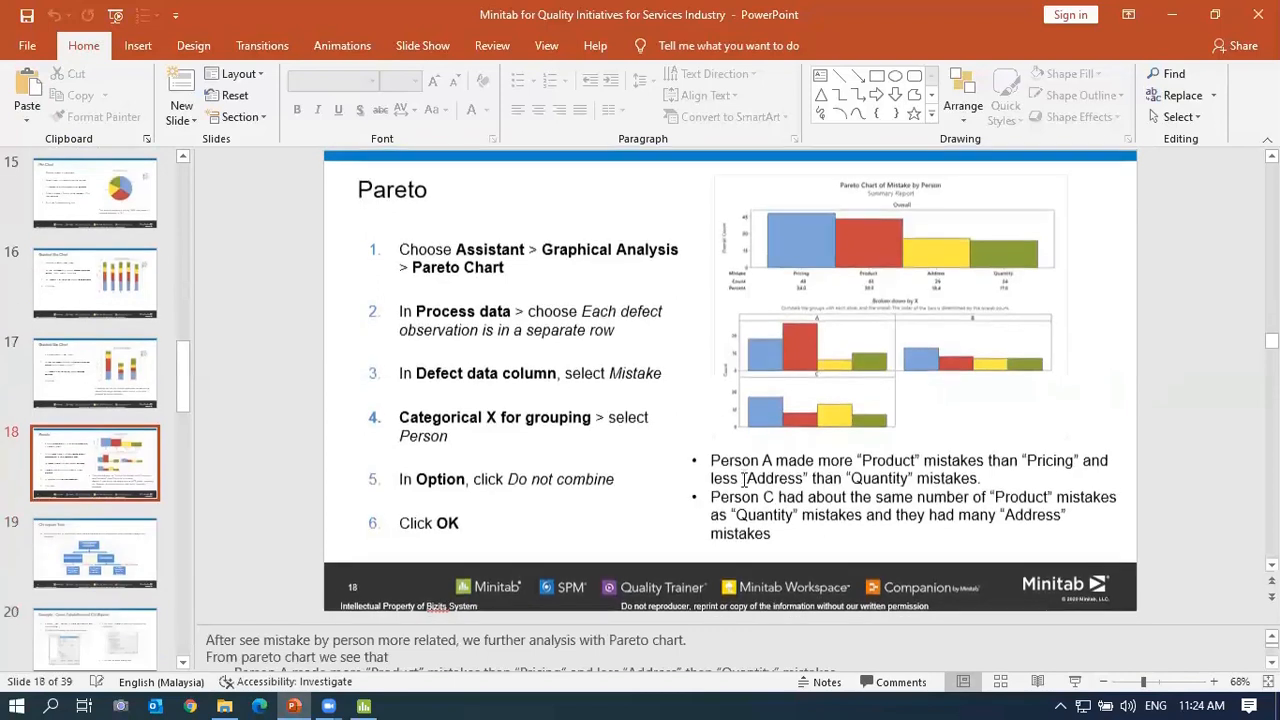
pyautogui.press('pagedown')
pyautogui.press('pagedown')
pyautogui.press('pageup')
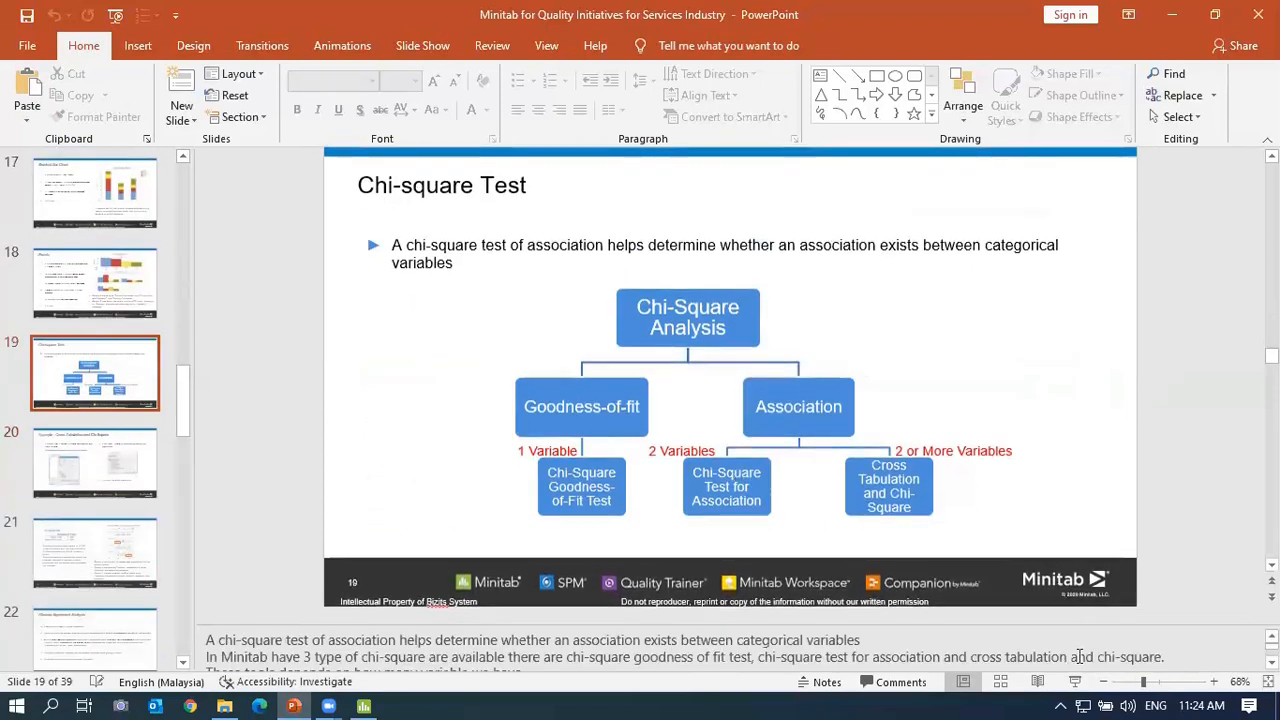
pyautogui.click(1075, 681)
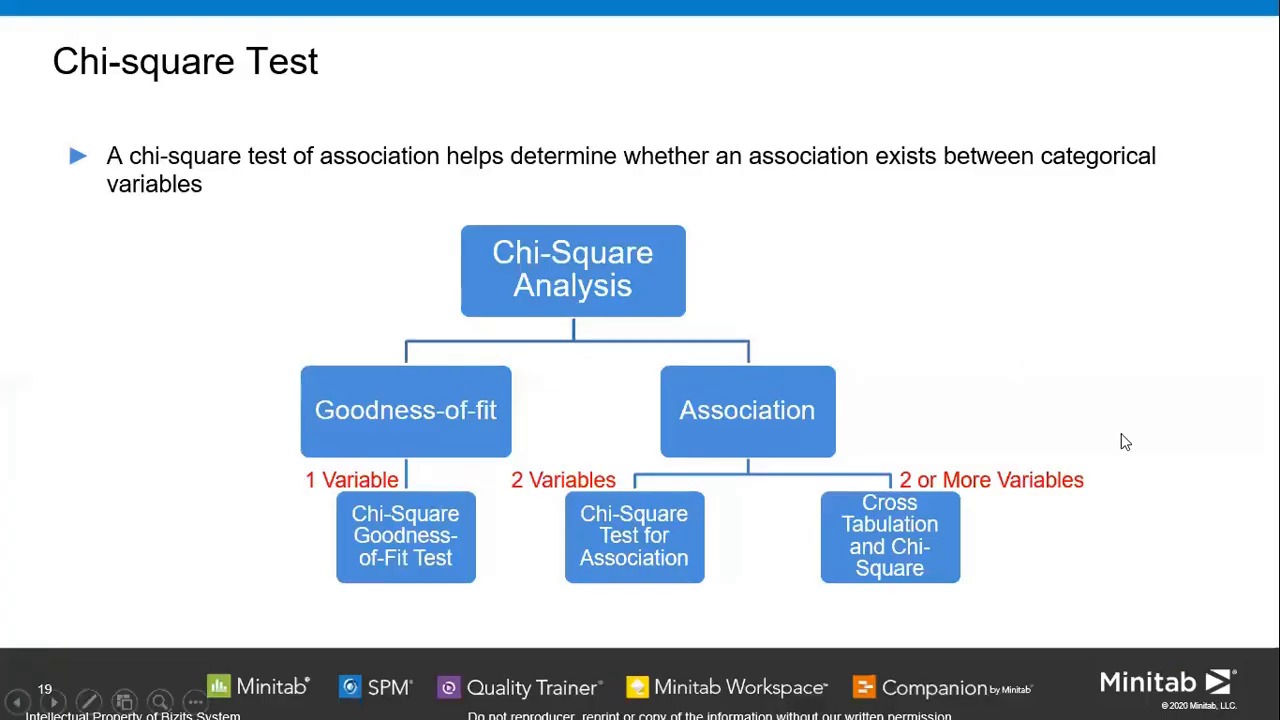
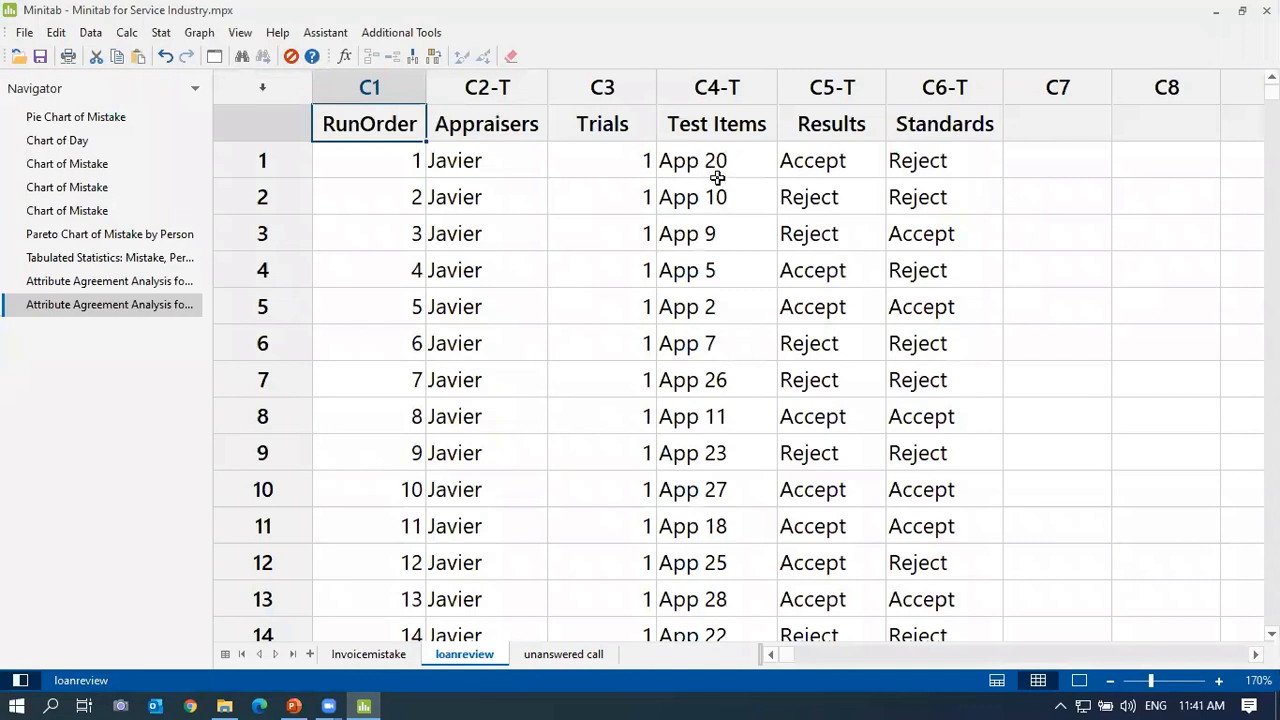
# Check the Appraisers and Test Items columns of the loanreview worksheet, and start an Attribute Agreement Analysis from the Assistant's Measurement Systems Analysis.
pyautogui.click(468, 160)
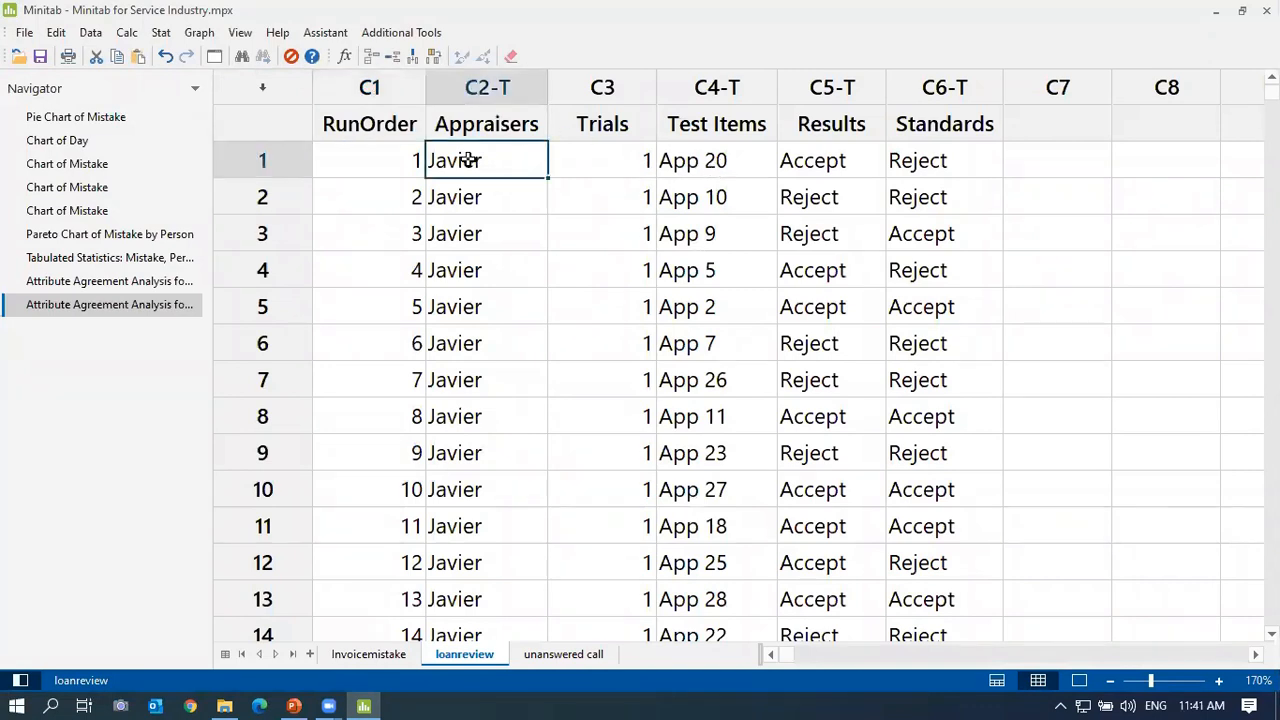
pyautogui.click(697, 160)
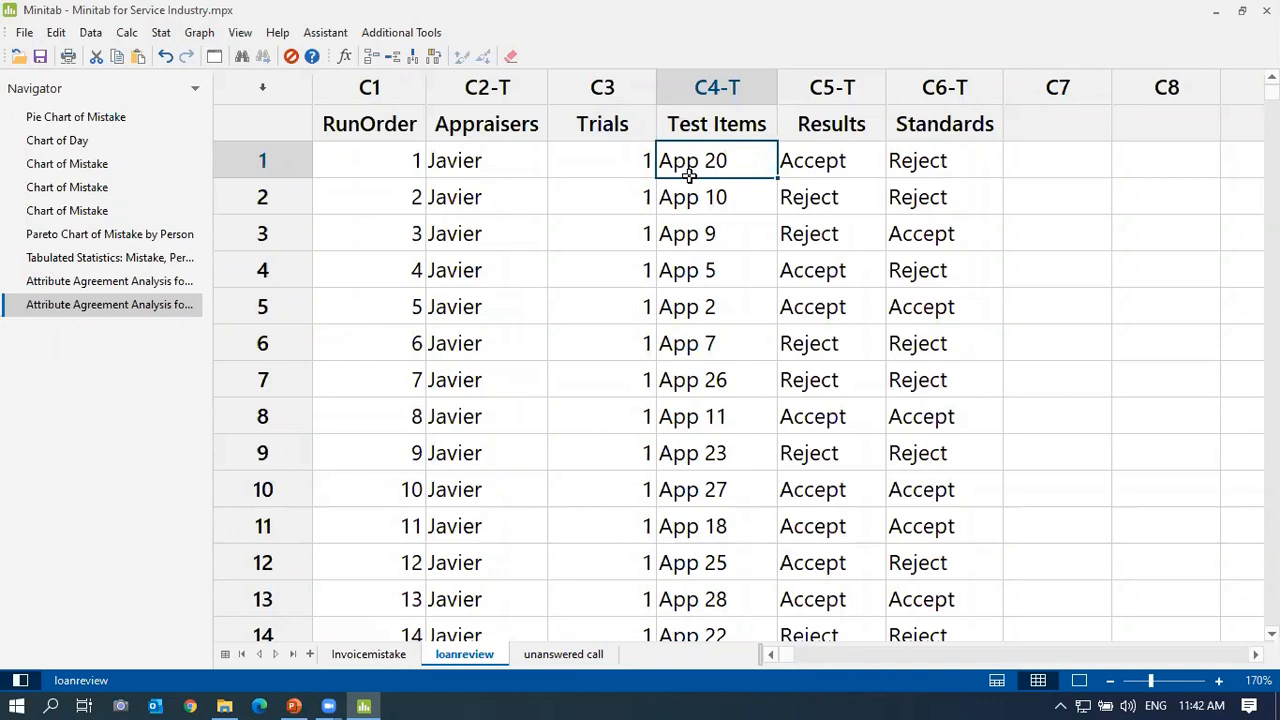
pyautogui.click(127, 33)
pyautogui.moveTo(157, 36)
pyautogui.moveTo(325, 40)
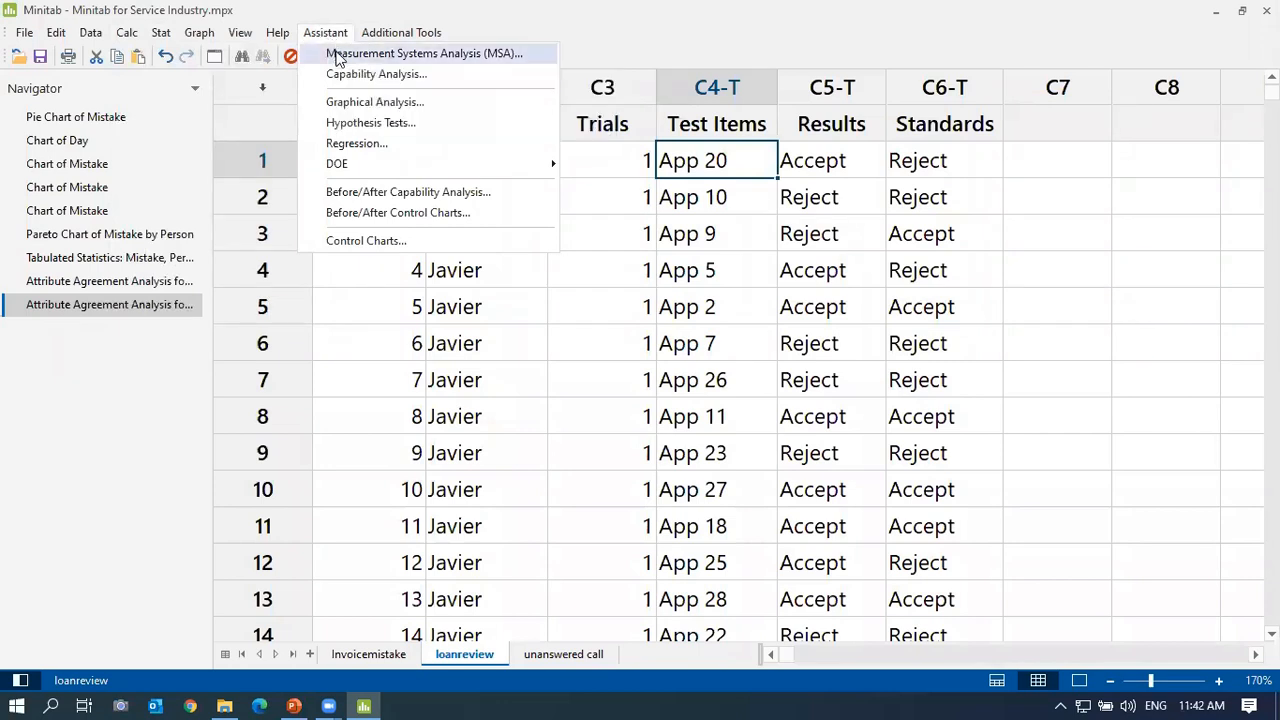
pyautogui.click(337, 54)
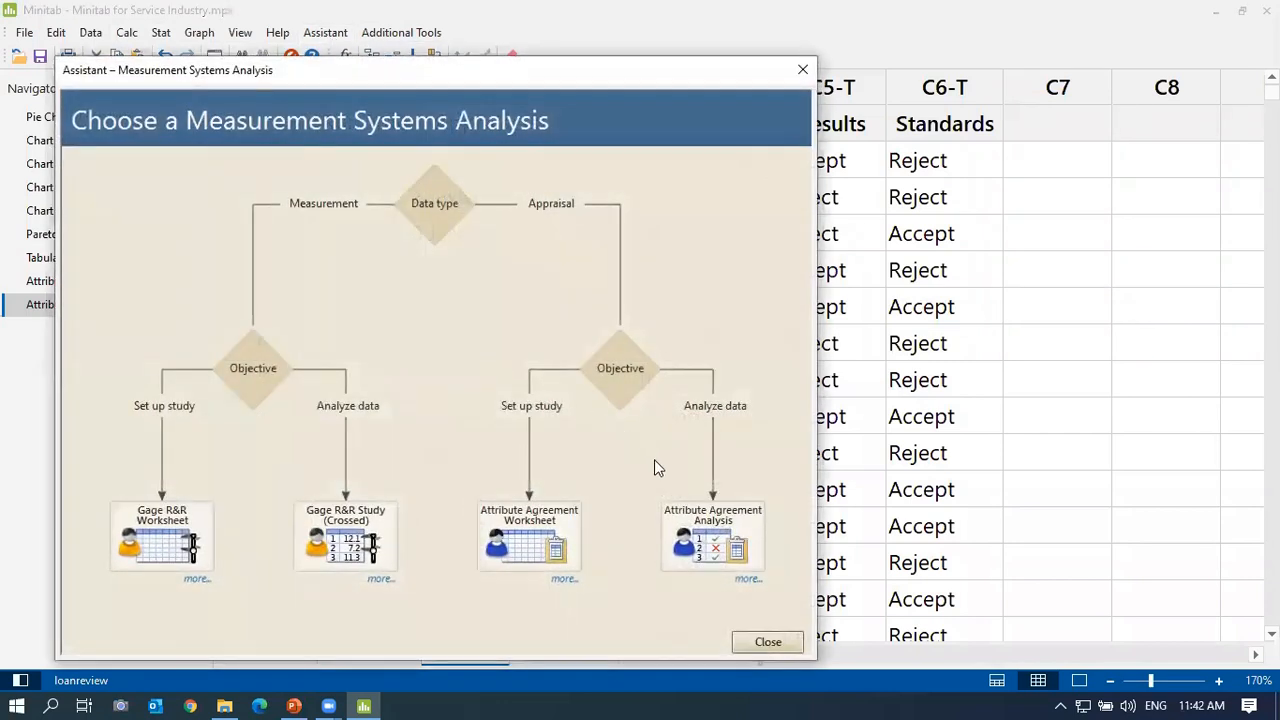
pyautogui.click(706, 543)
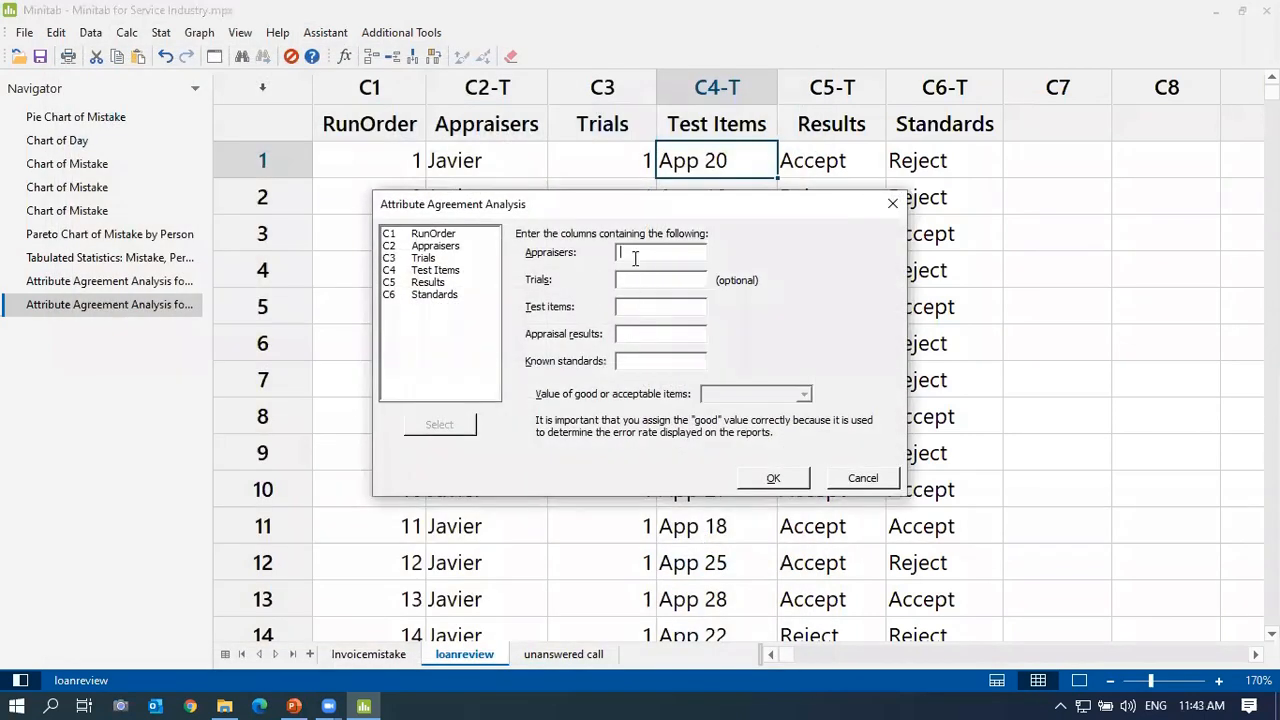
# Assign Appraisers, Trials and Results to the appraisers, trials and test items, and Standards to the known standards.
pyautogui.doubleClick(436, 246)
pyautogui.click(426, 258)
pyautogui.doubleClick(430, 260)
pyautogui.doubleClick(430, 282)
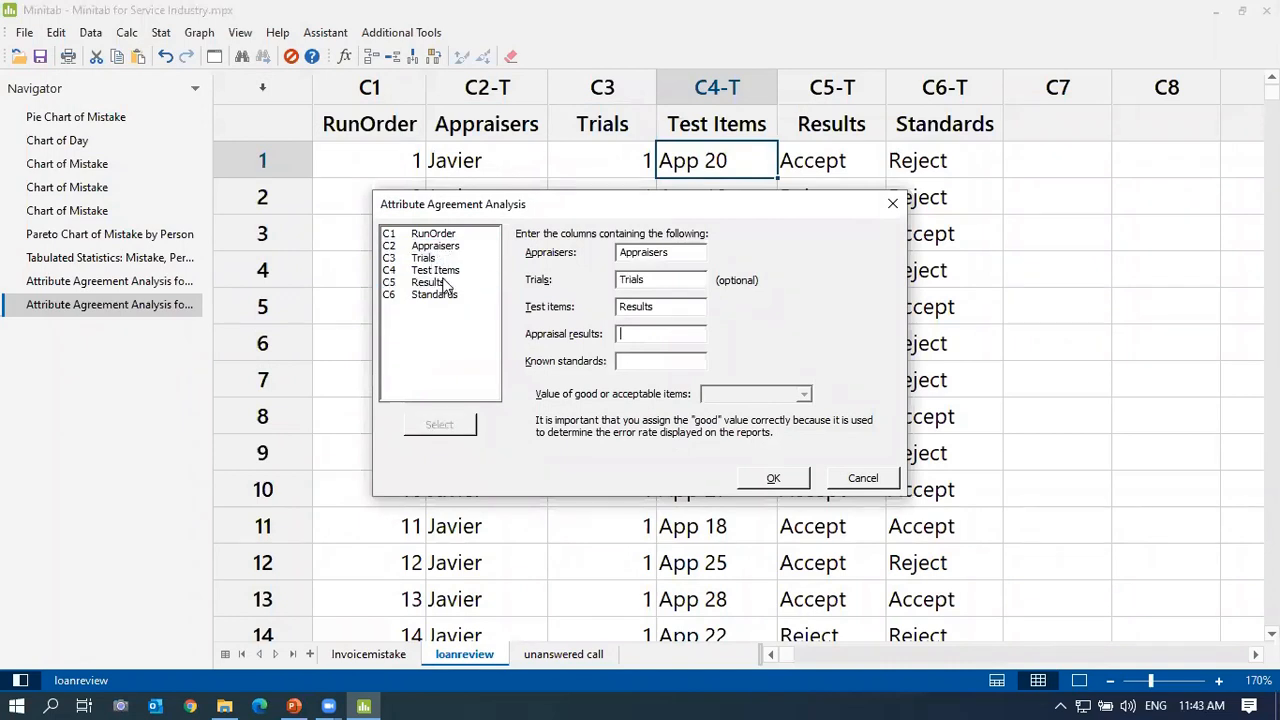
pyautogui.click(627, 363)
pyautogui.doubleClick(461, 296)
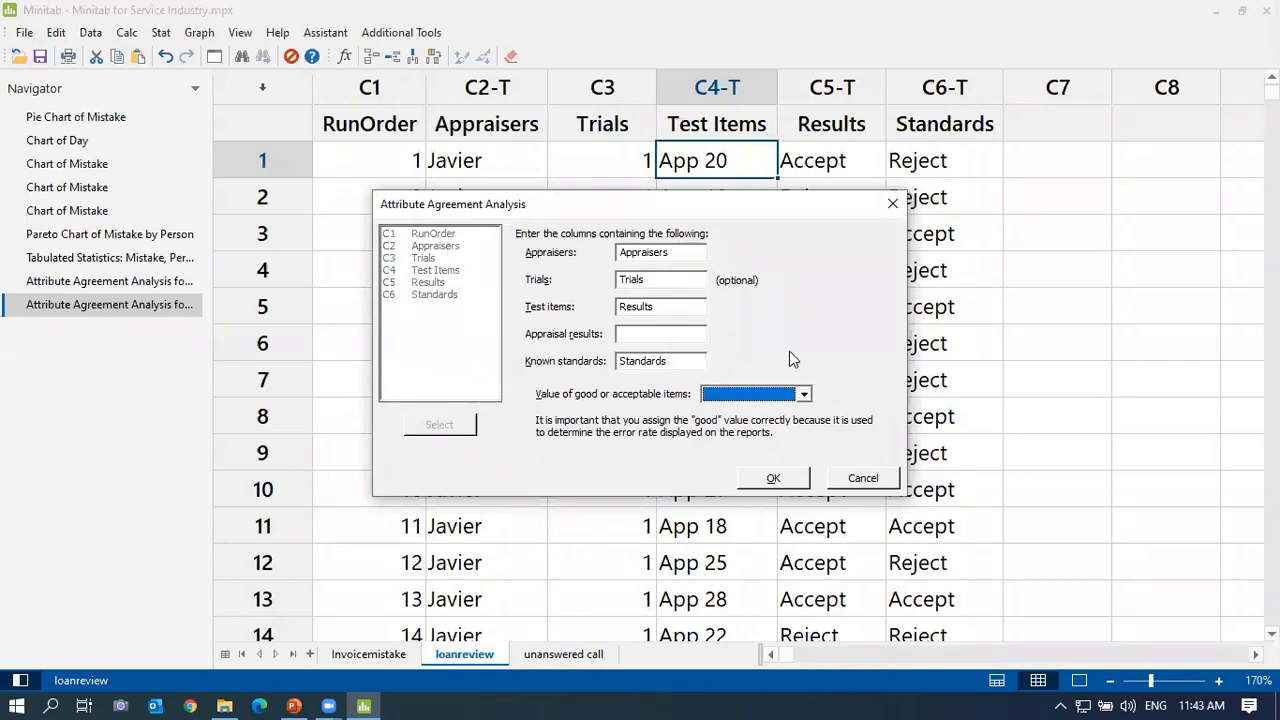
# Clear the optional trials column, and set Test Items as the test items and Results as the appraisal results.
pyautogui.click(660, 280)
pyautogui.press('Delete')
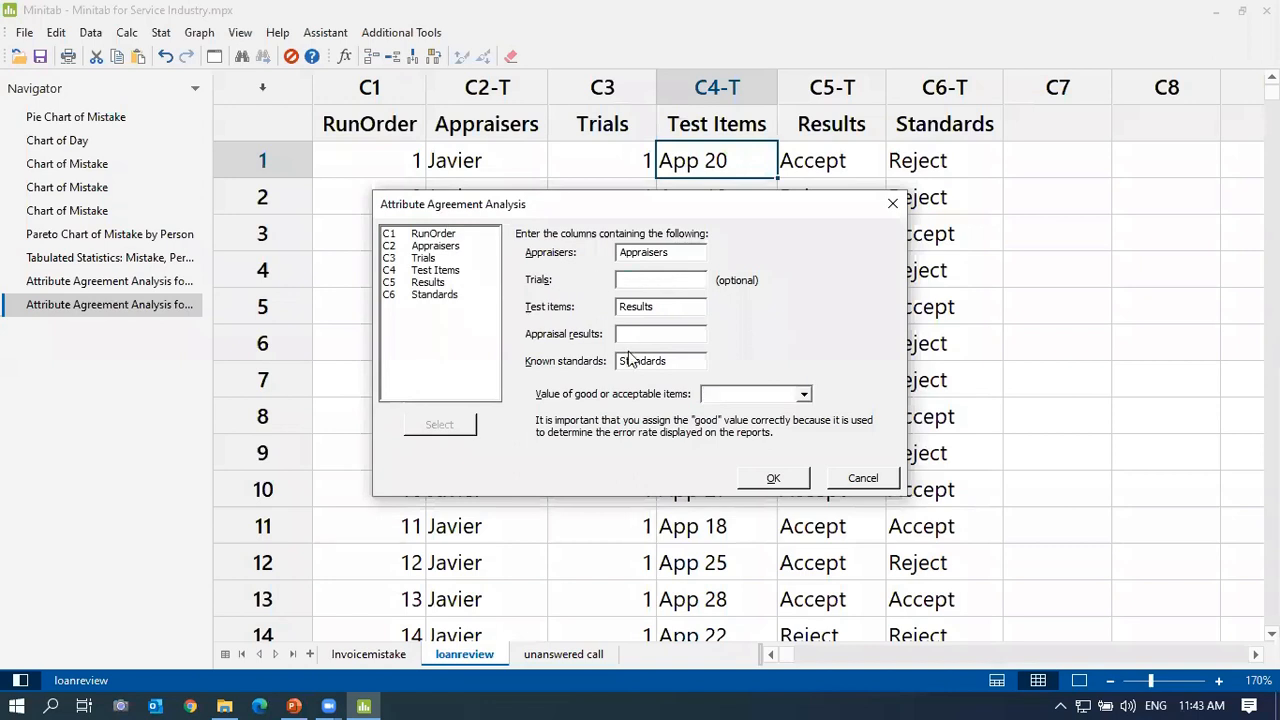
pyautogui.click(638, 333)
pyautogui.moveTo(666, 313); pyautogui.dragTo(578, 317)
pyautogui.press('BackSpace')
pyautogui.doubleClick(436, 271)
pyautogui.click(447, 284)
pyautogui.doubleClick(447, 284)
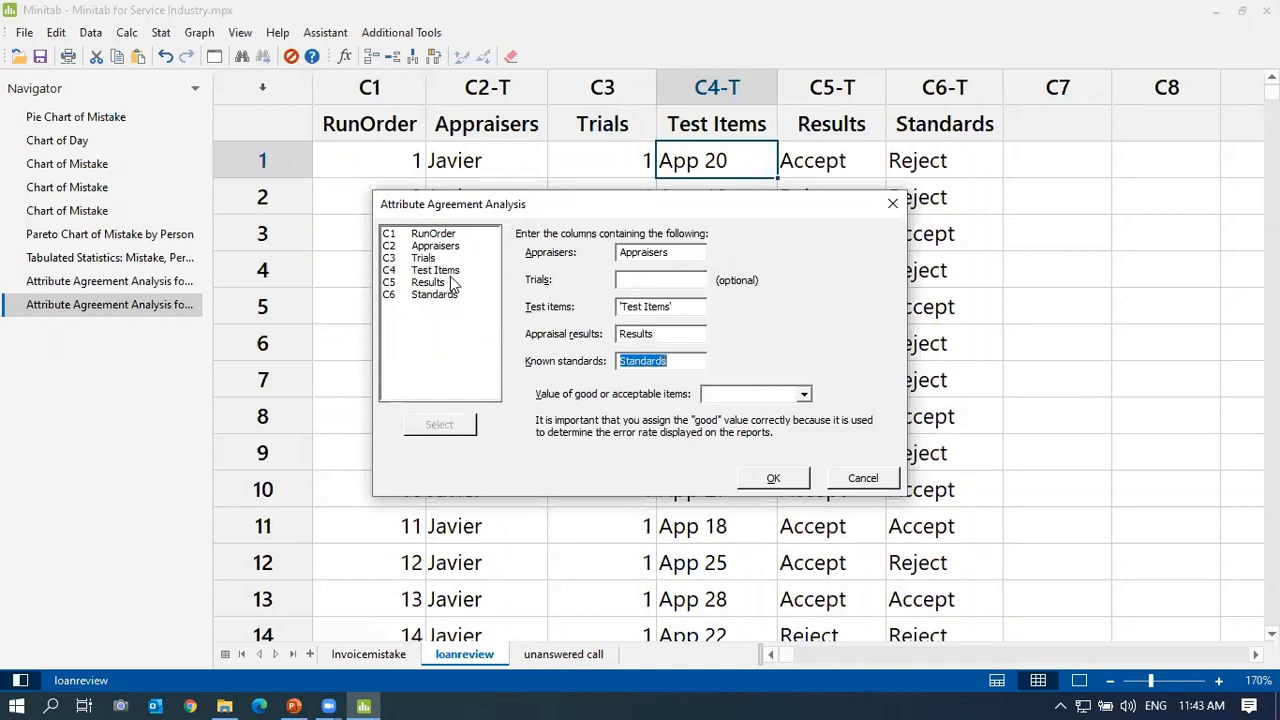
# Set Accept as the value of good or acceptable items and run the Attribute Agreement Analysis.
pyautogui.click(772, 400)
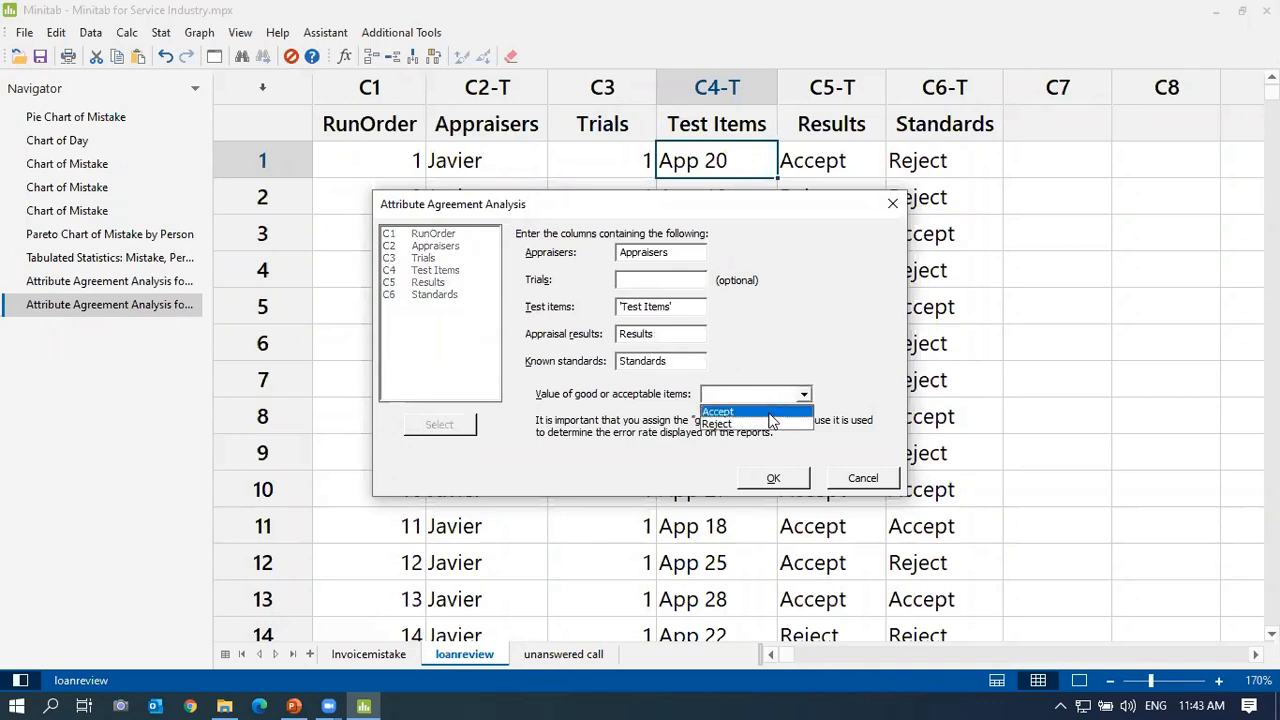
pyautogui.click(768, 412)
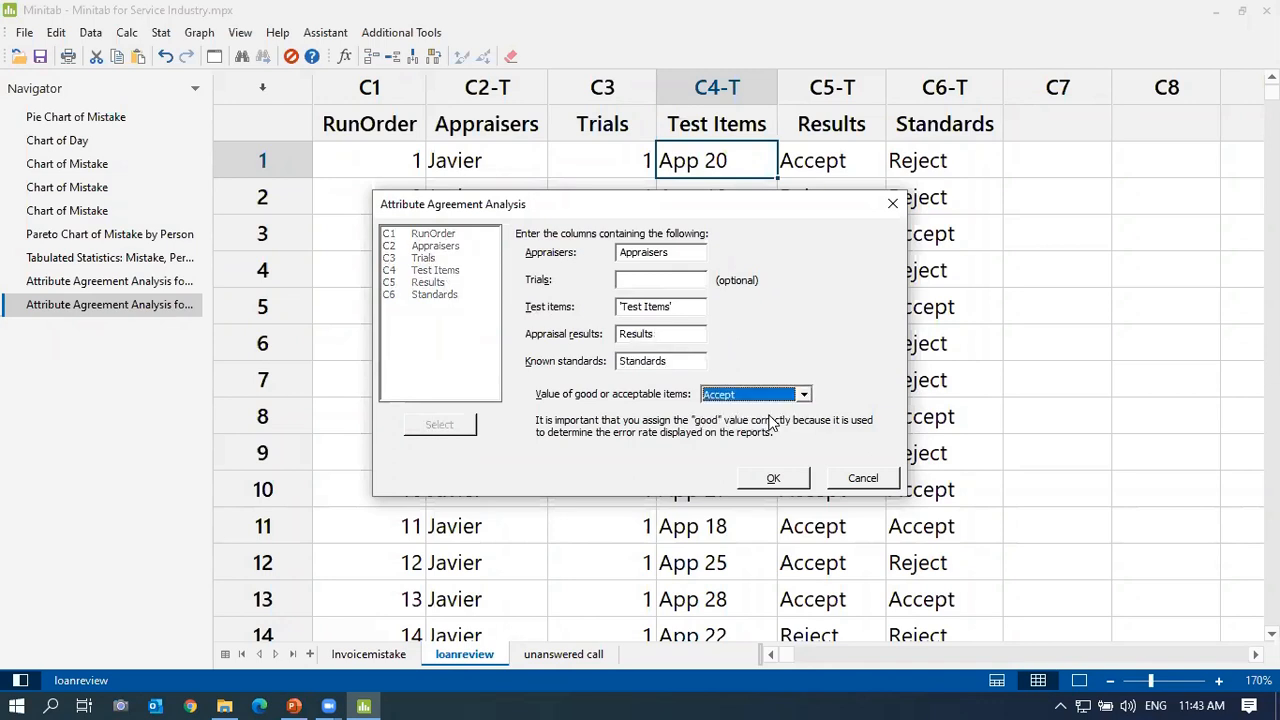
pyautogui.click(768, 478)
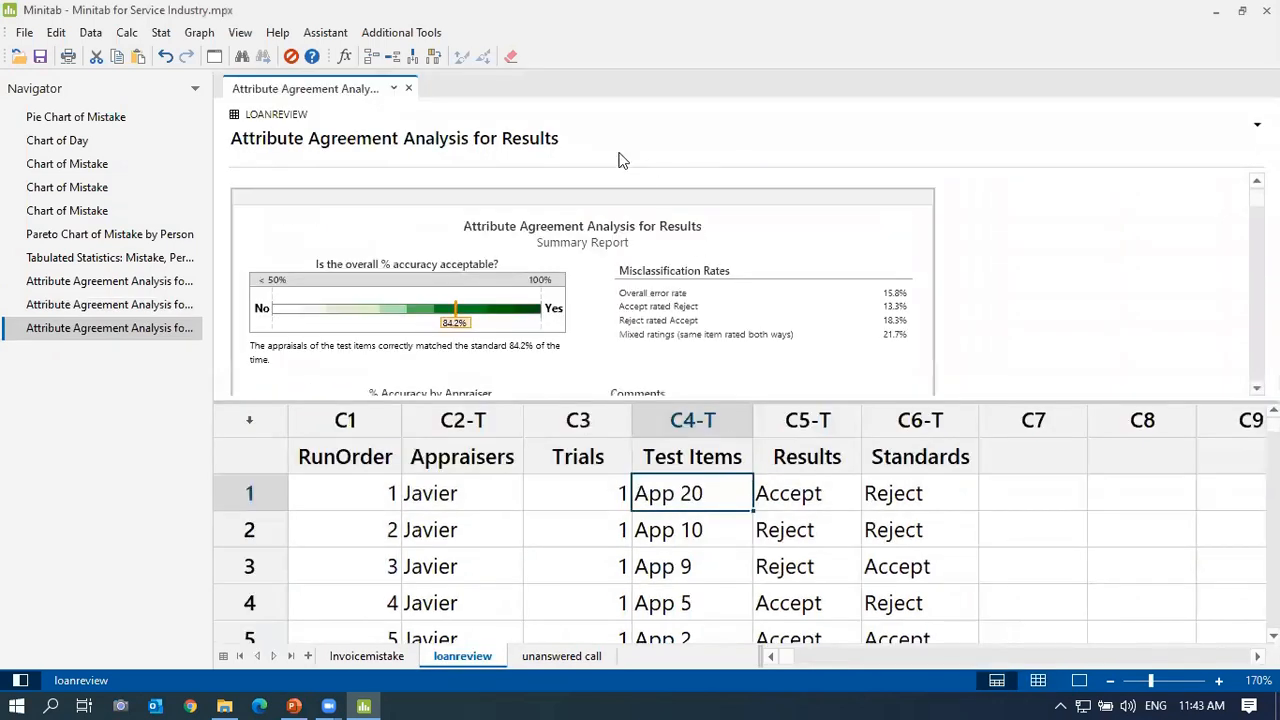
pyautogui.click(325, 33)
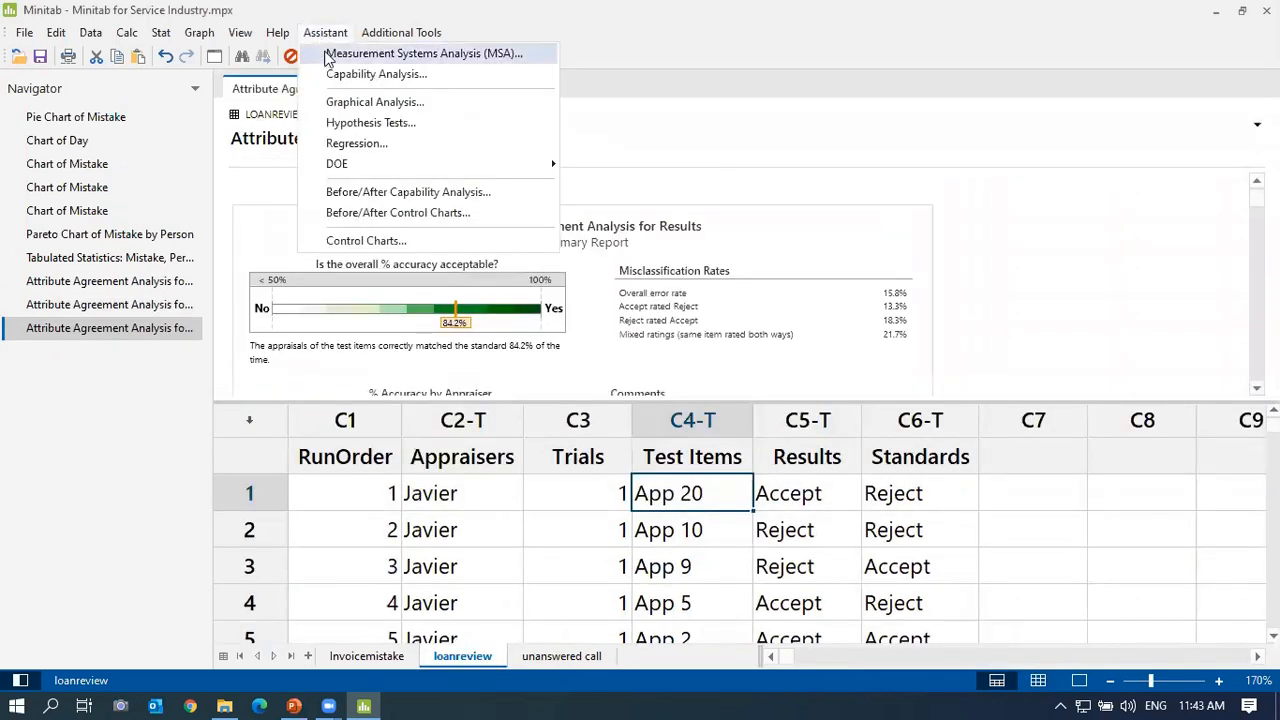
pyautogui.click(330, 55)
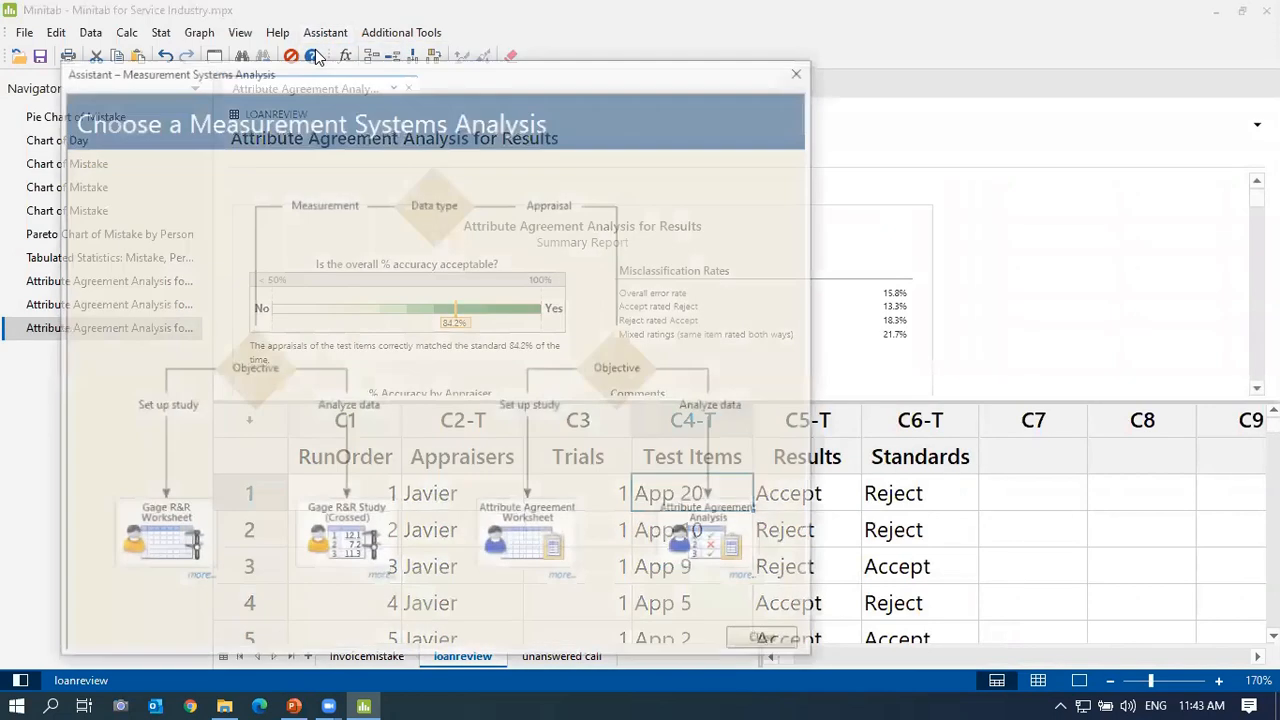
pyautogui.click(707, 549)
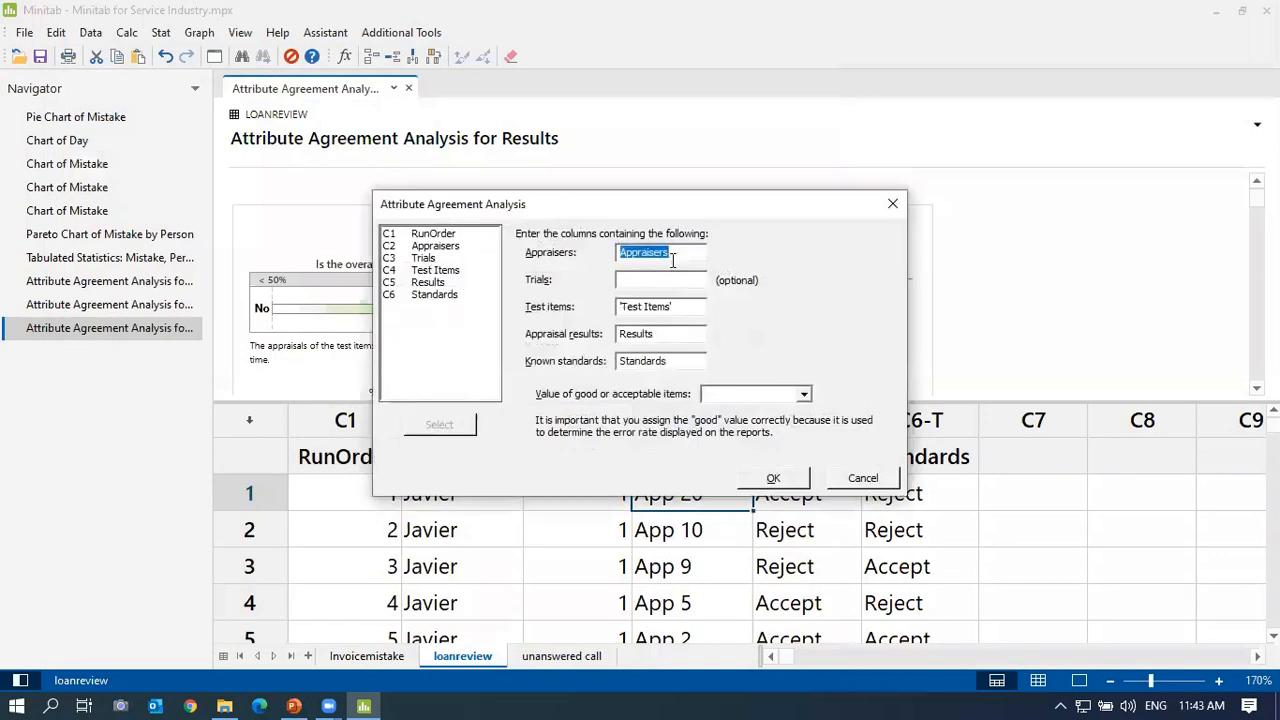
pyautogui.click(673, 252)
pyautogui.click(745, 395)
pyautogui.click(718, 411)
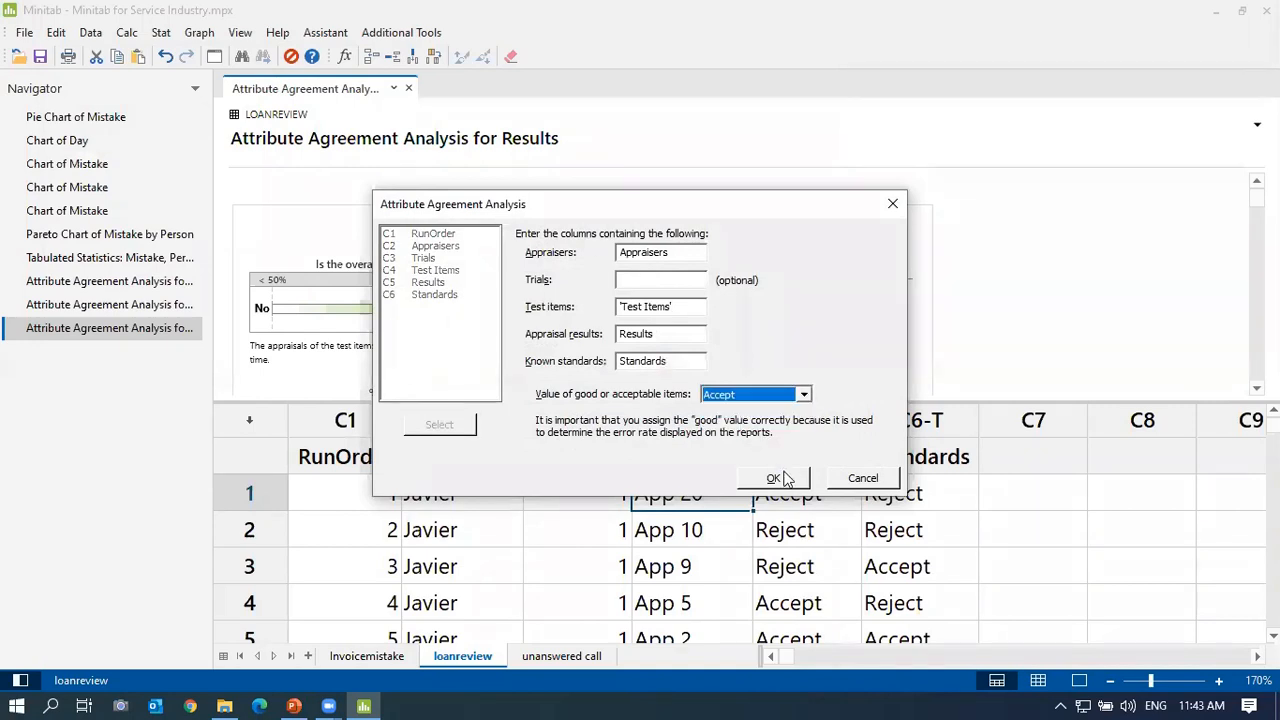
pyautogui.click(857, 478)
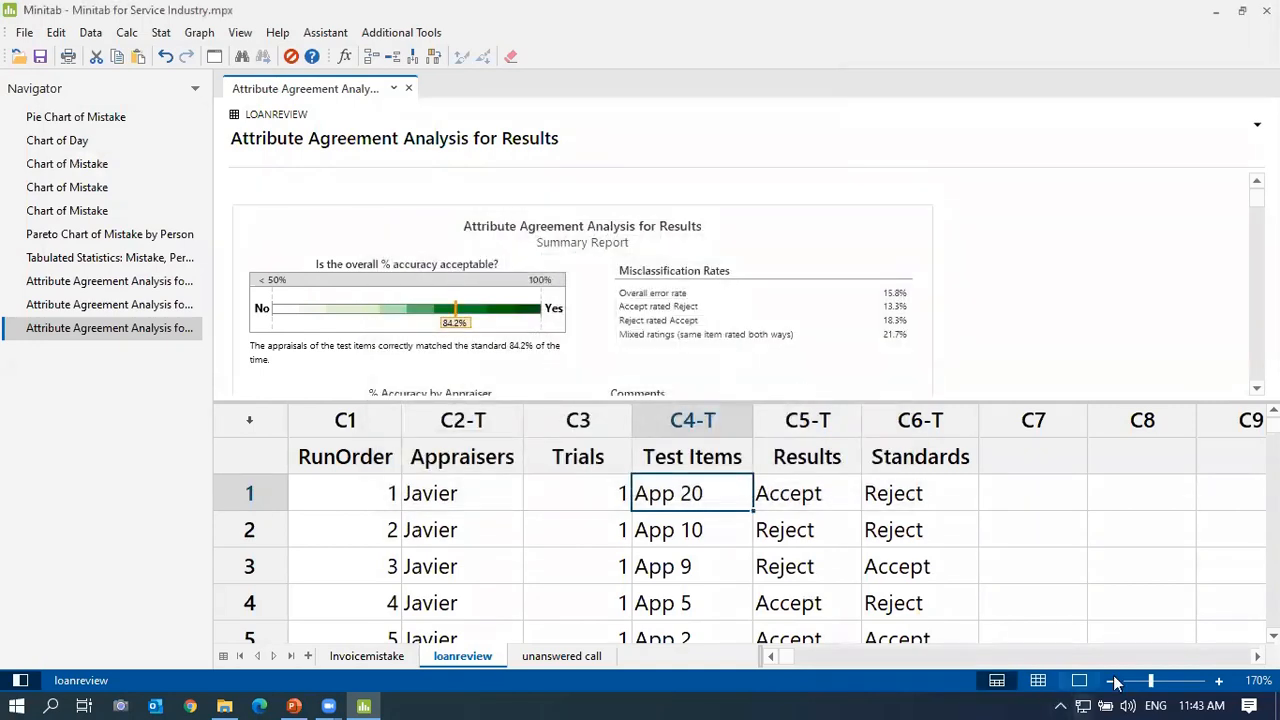
# Show only the output and examine the Summary Report's overall accuracy and accuracy by appraiser.
pyautogui.click(1079, 681)
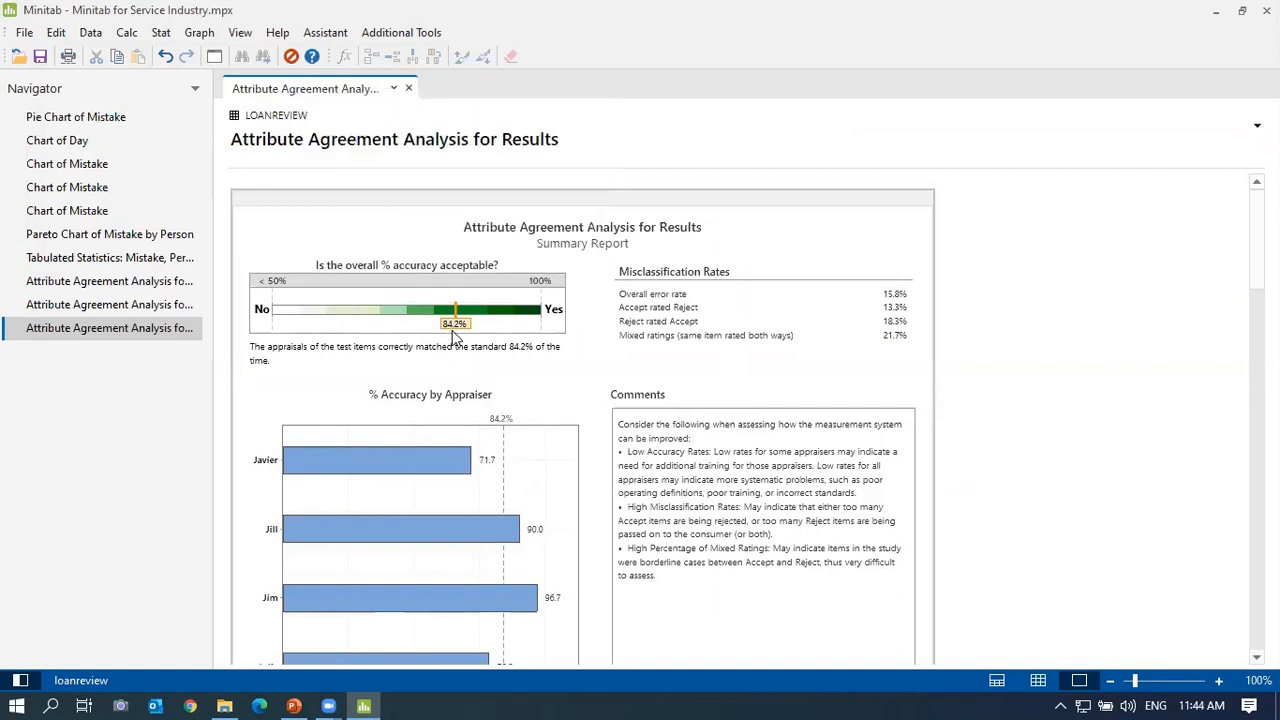
pyautogui.moveTo(452, 335)
pyautogui.scroll(-3, 885, 335)
pyautogui.scroll(1, 885, 335)
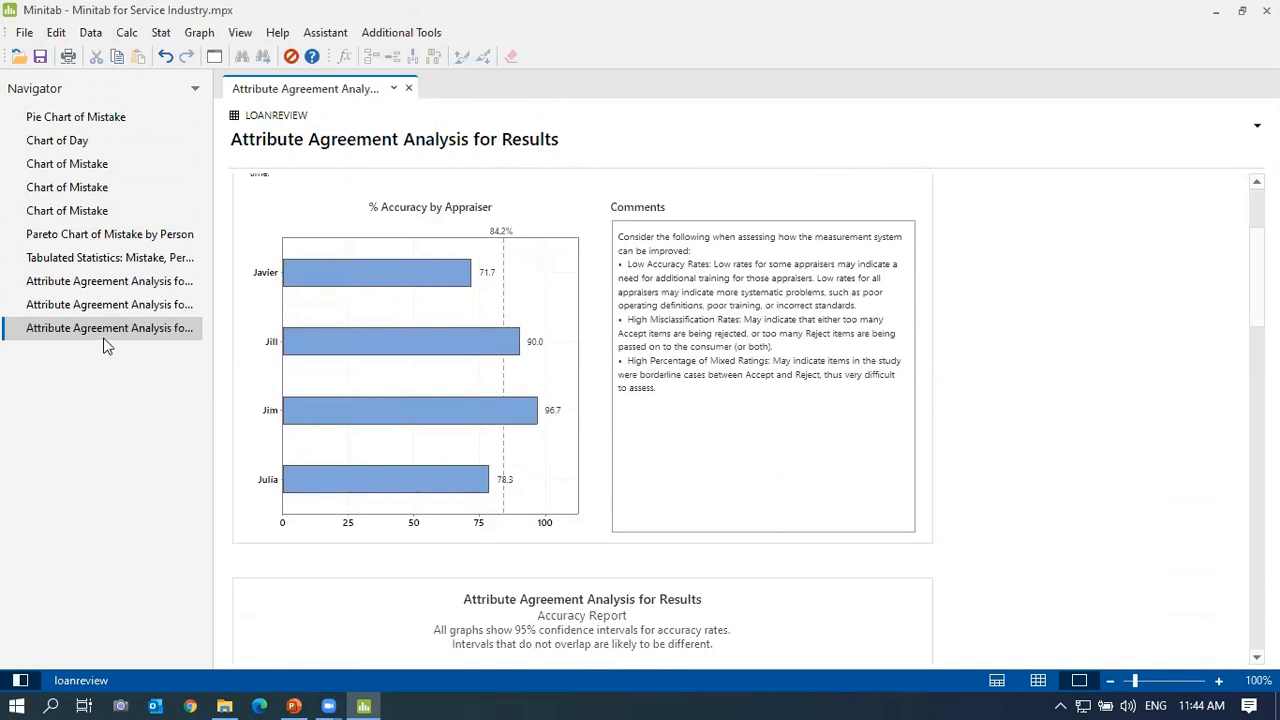
# Open the previous Attribute Agreement Analysis beside the new report, zoom to 120%, and review its kappa and Within Appraisers tables.
pyautogui.rightClick(68, 307)
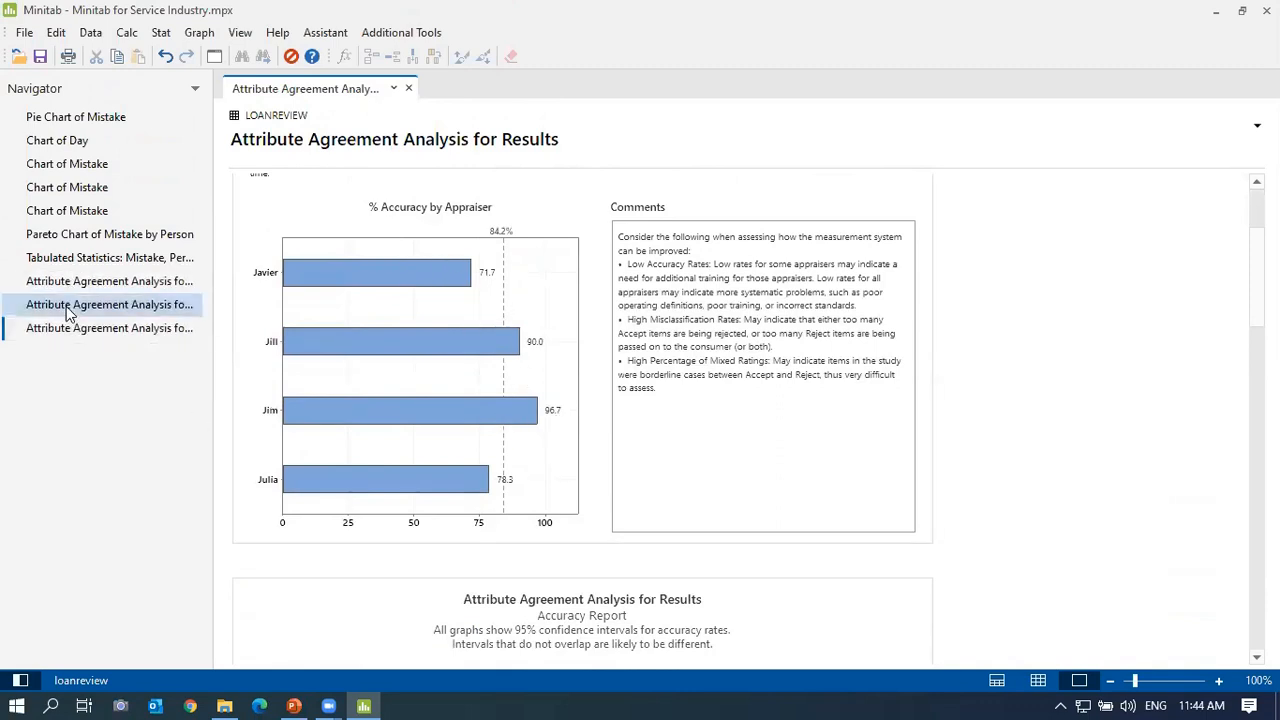
pyautogui.click(263, 305)
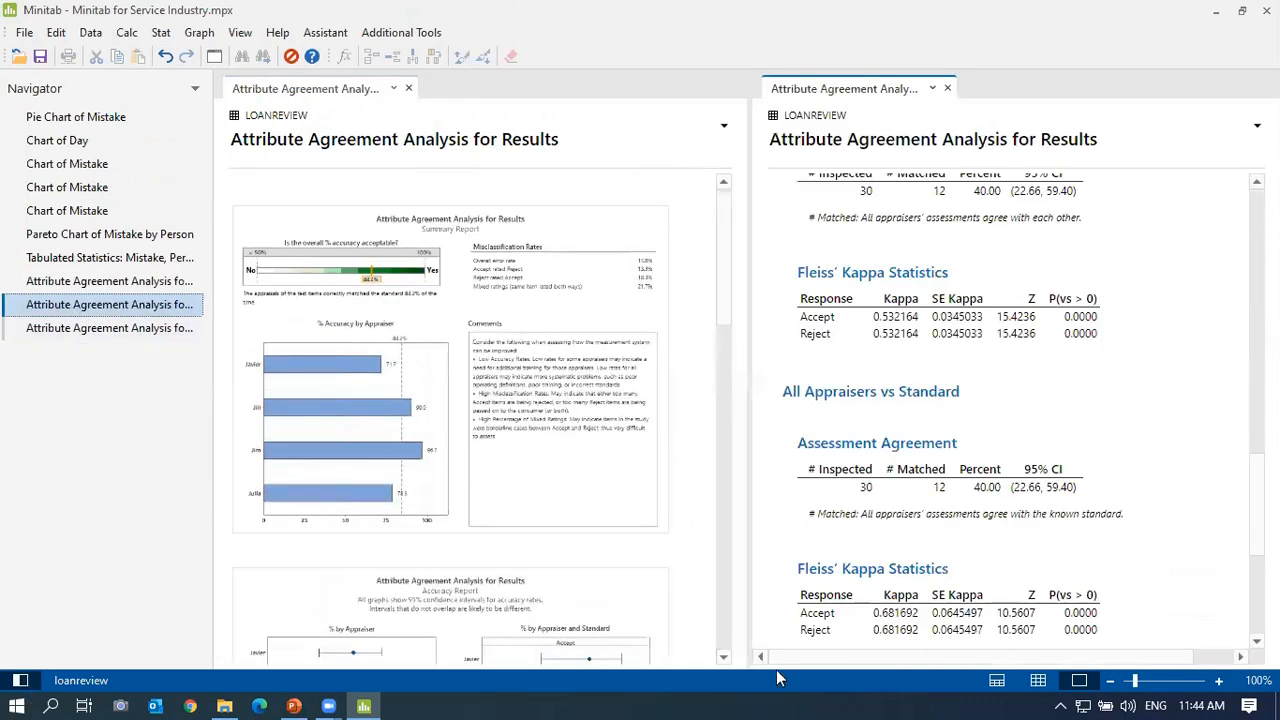
pyautogui.click(1219, 682)
pyautogui.click(1219, 682)
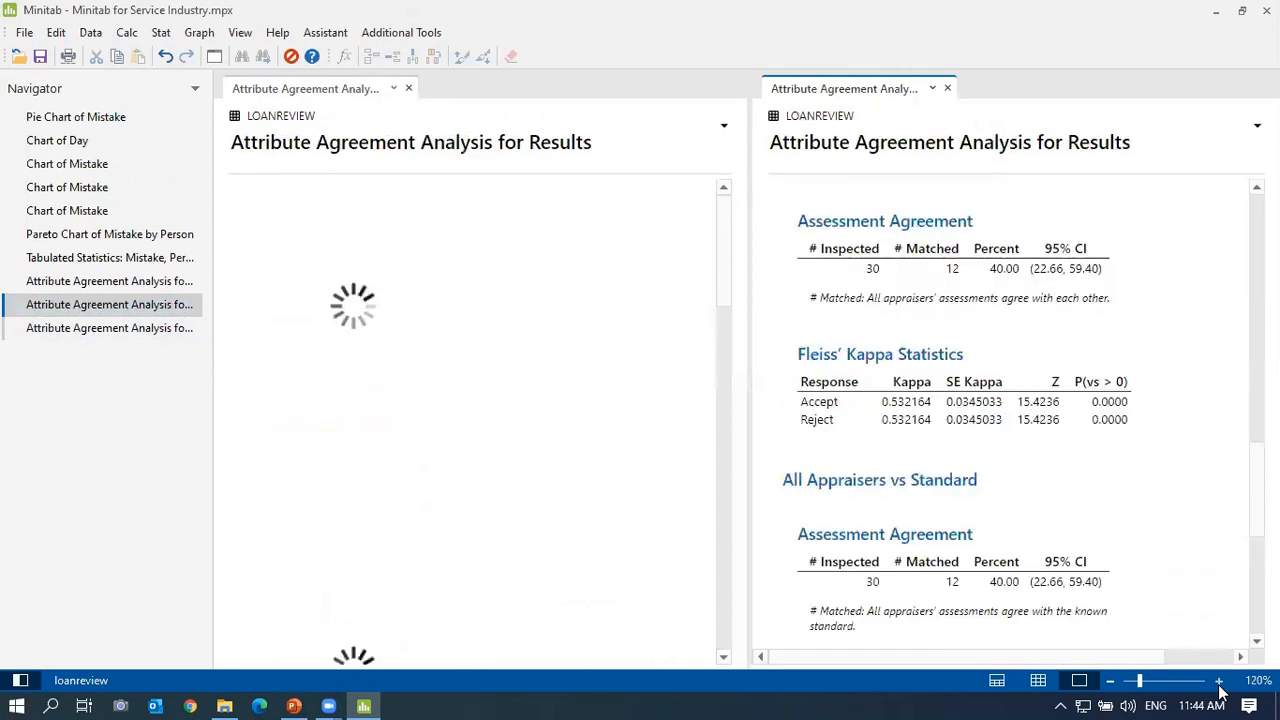
pyautogui.scroll(5, 1100, 330)
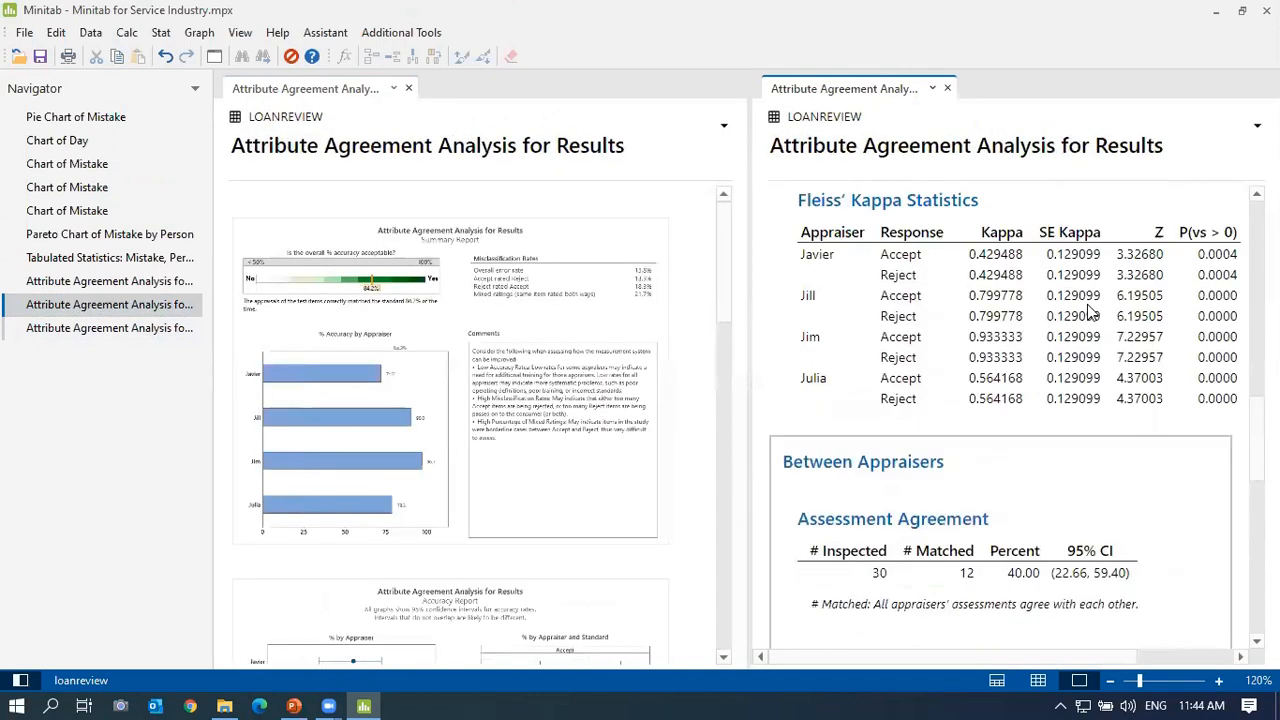
pyautogui.scroll(10, 1205, 502)
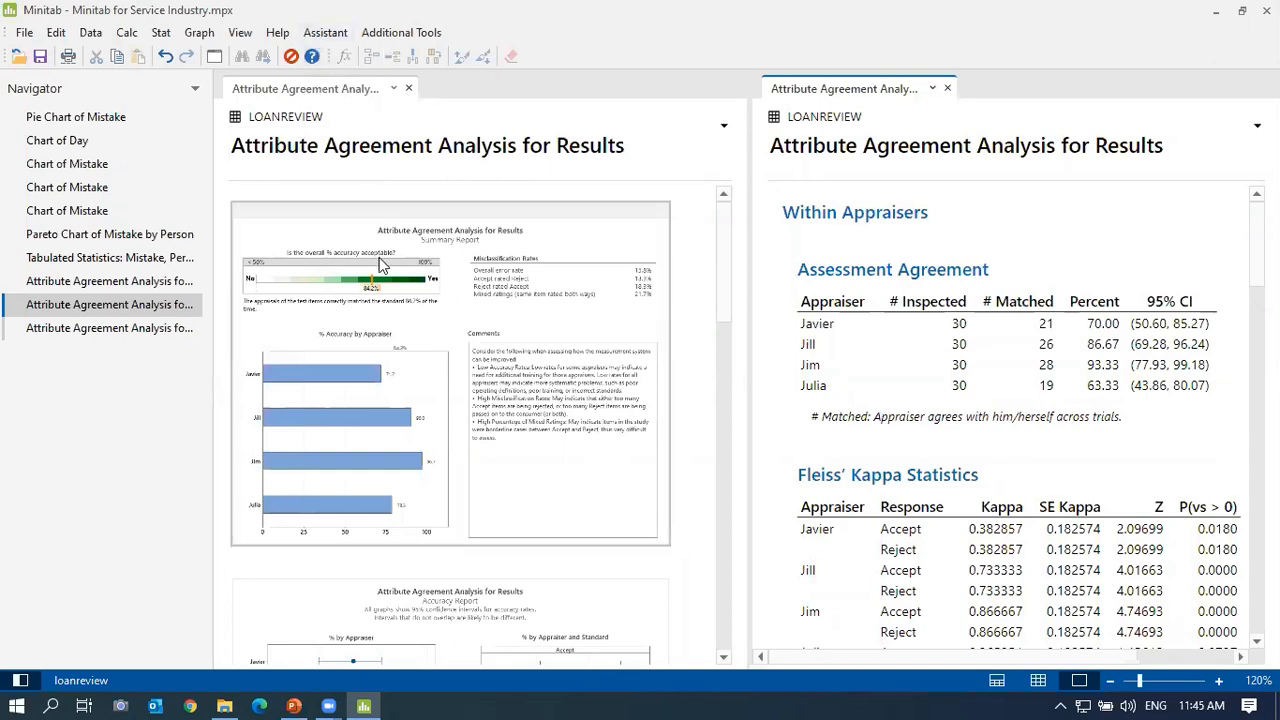
# Compare the new report's graphs, through to its Report Card, with the previous analysis, and close the previous analysis.
pyautogui.scroll(-2, 379, 259)
pyautogui.scroll(2, 379, 259)
pyautogui.scroll(-8, 530, 305)
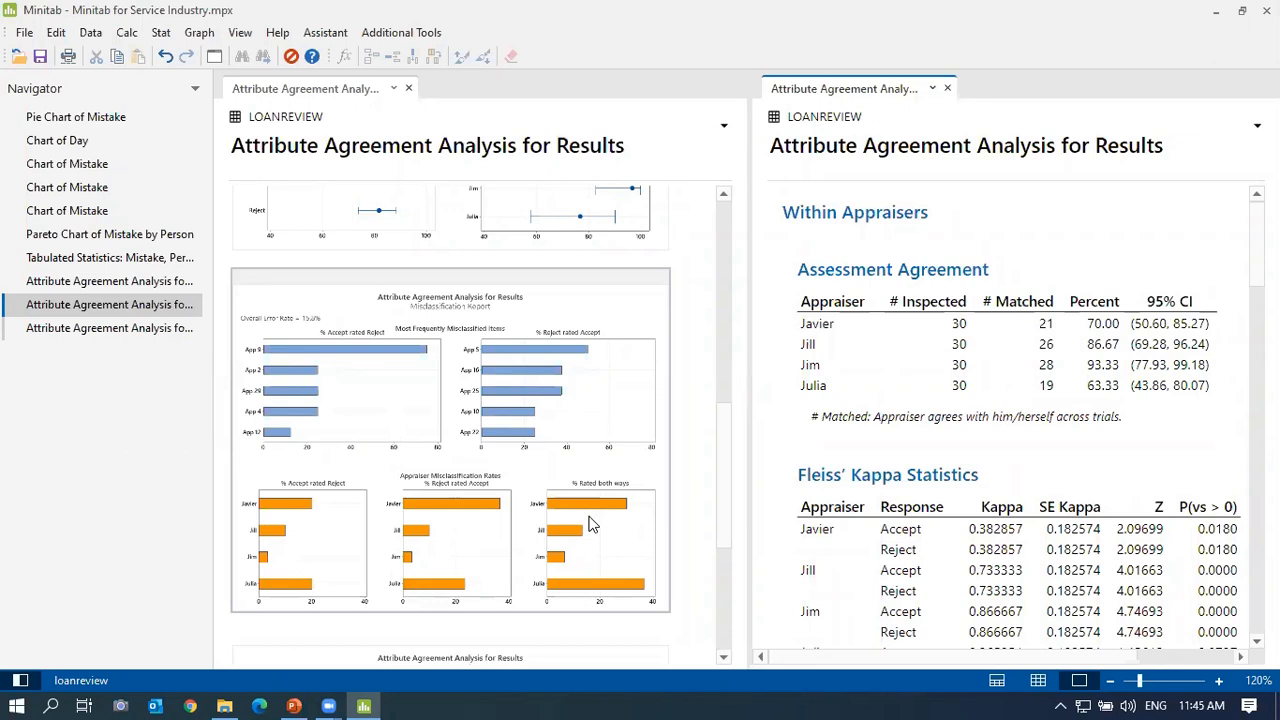
pyautogui.scroll(-3, 377, 409)
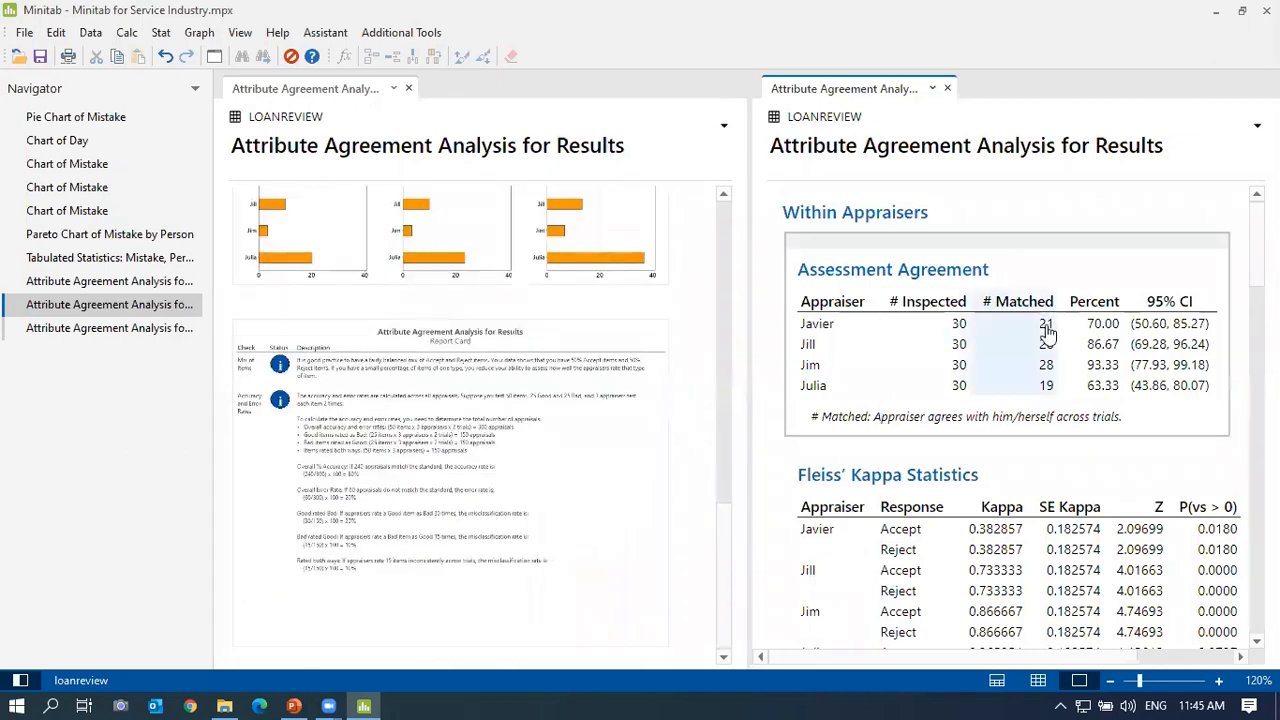
pyautogui.click(948, 89)
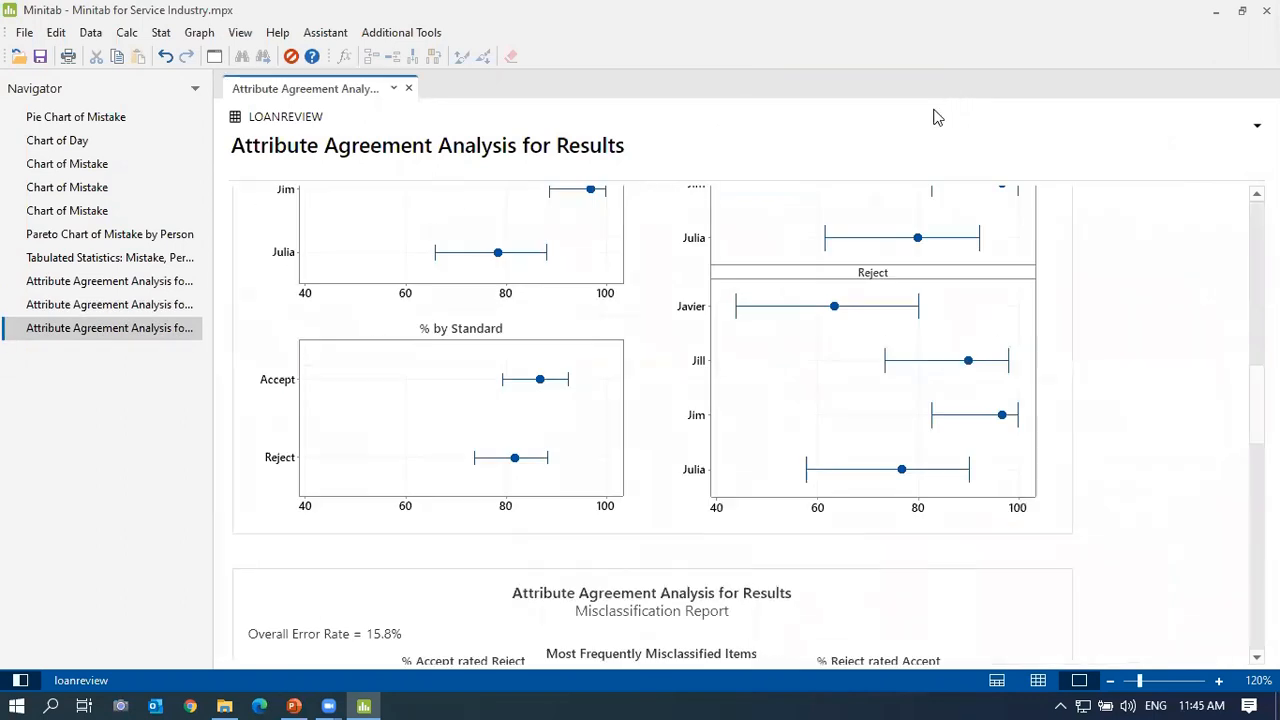
# Review the report's Report Card, Misclassification Report and Accuracy Report, ending at the Summary Report's misclassification rates.
pyautogui.scroll(-5, 709, 546)
pyautogui.scroll(-6, 709, 546)
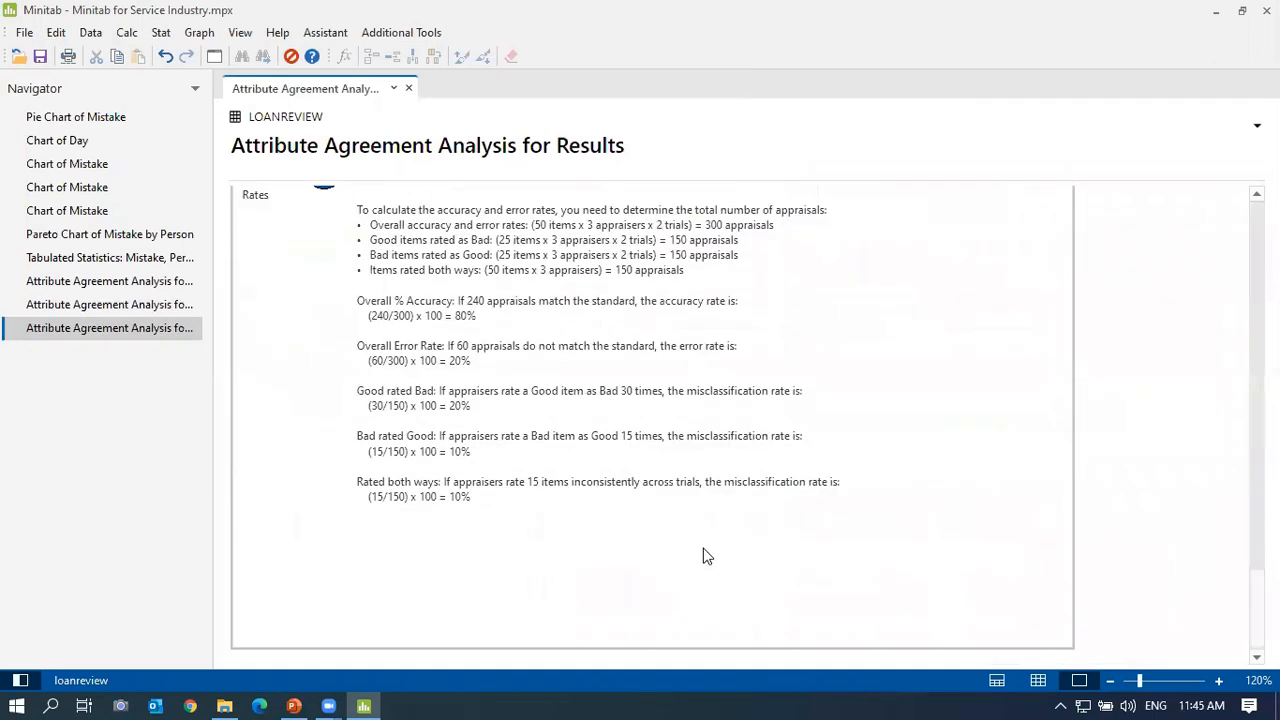
pyautogui.scroll(2, 660, 505)
pyautogui.scroll(2, 705, 420)
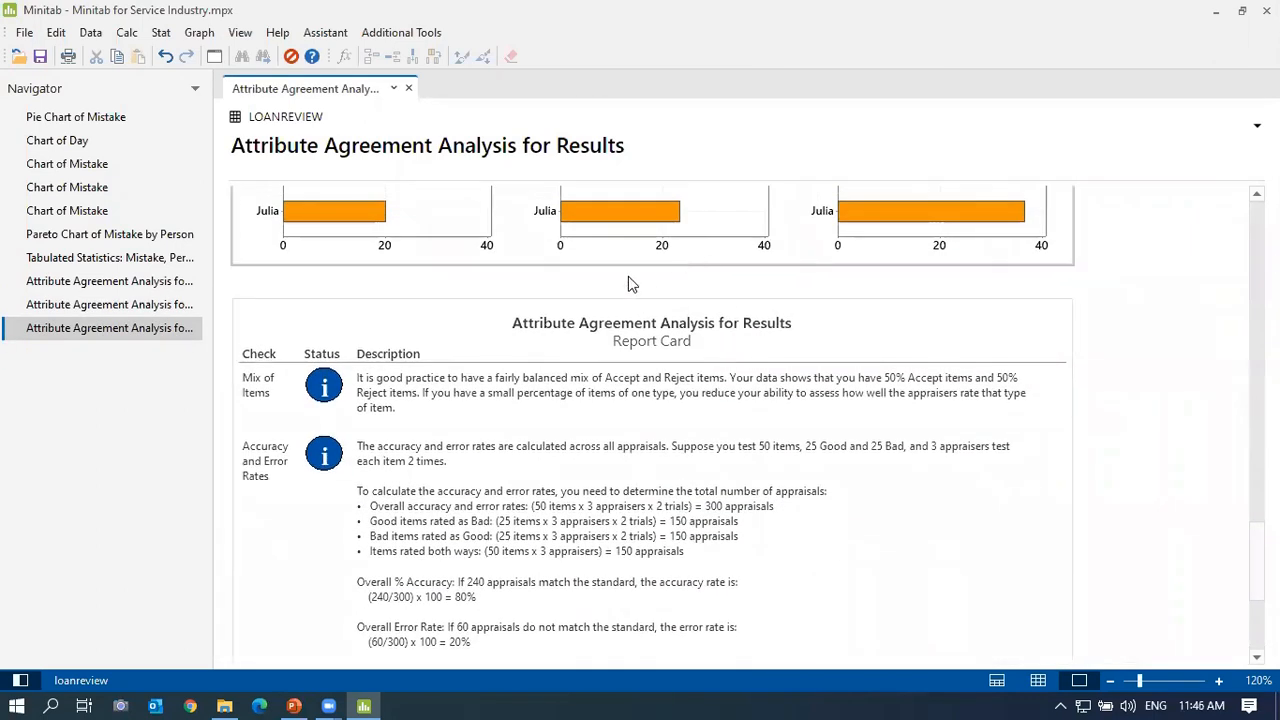
pyautogui.scroll(5, 660, 470)
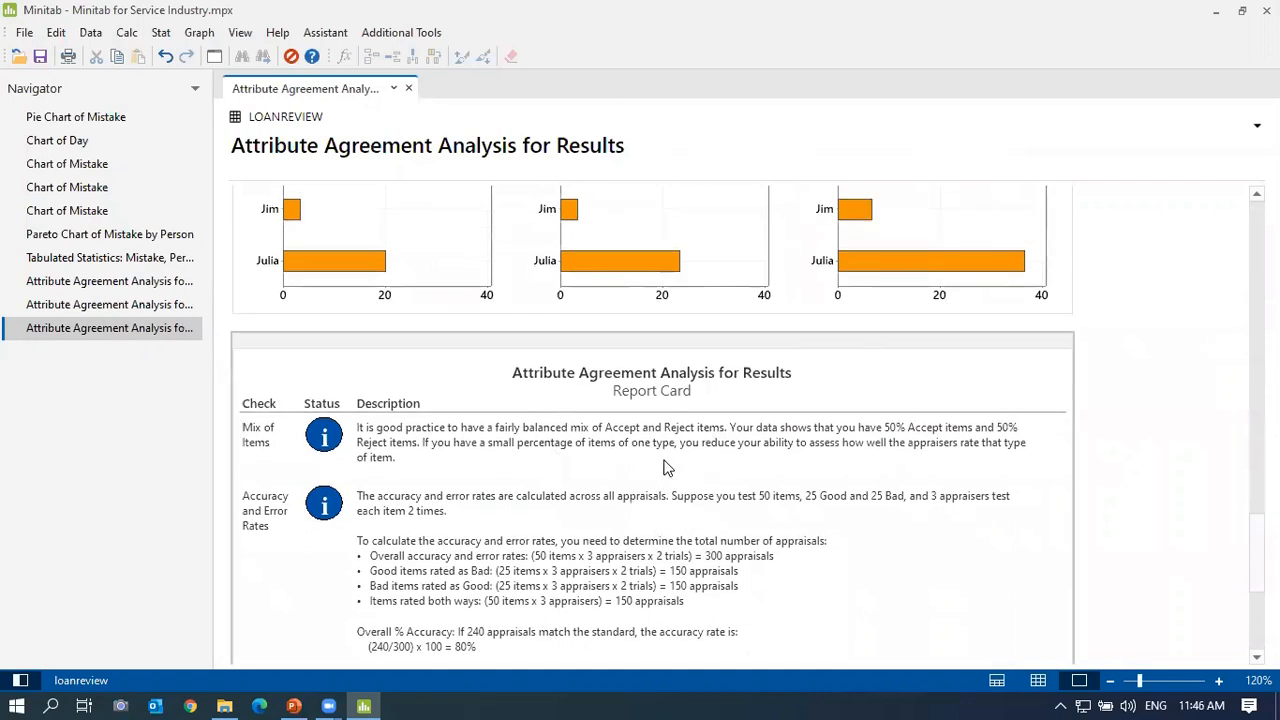
pyautogui.scroll(6, 665, 468)
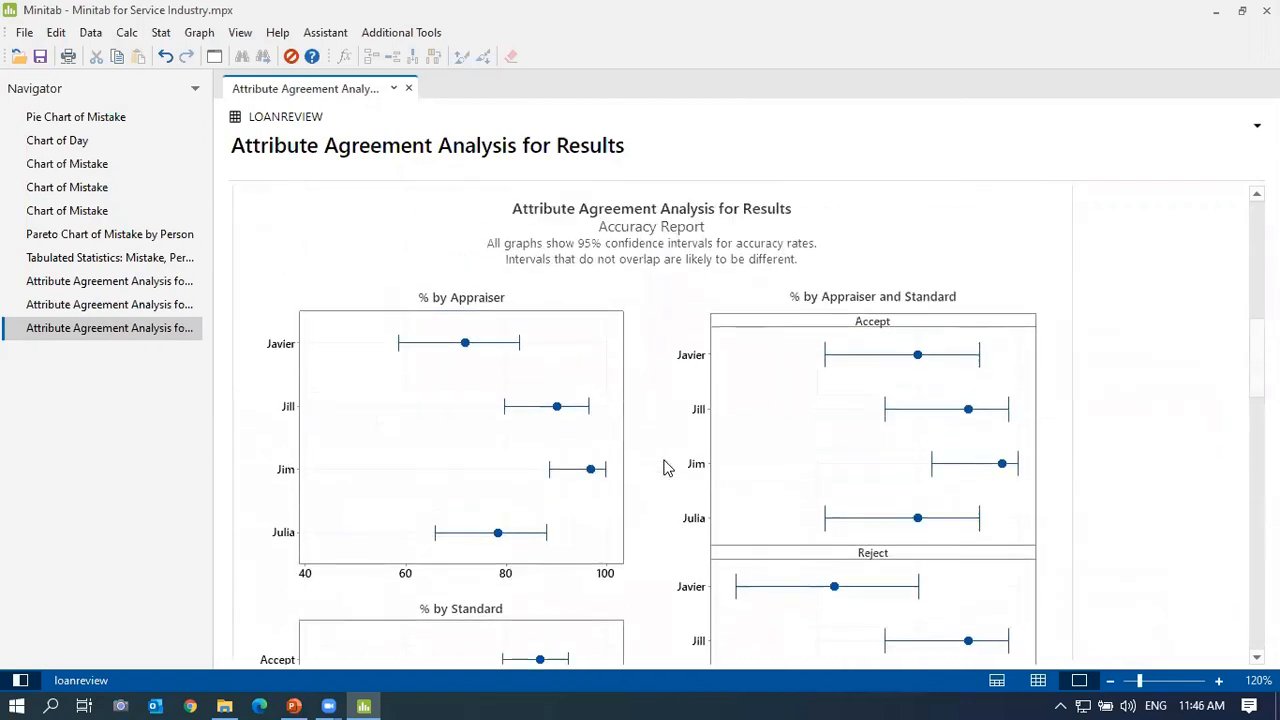
pyautogui.scroll(6, 668, 468)
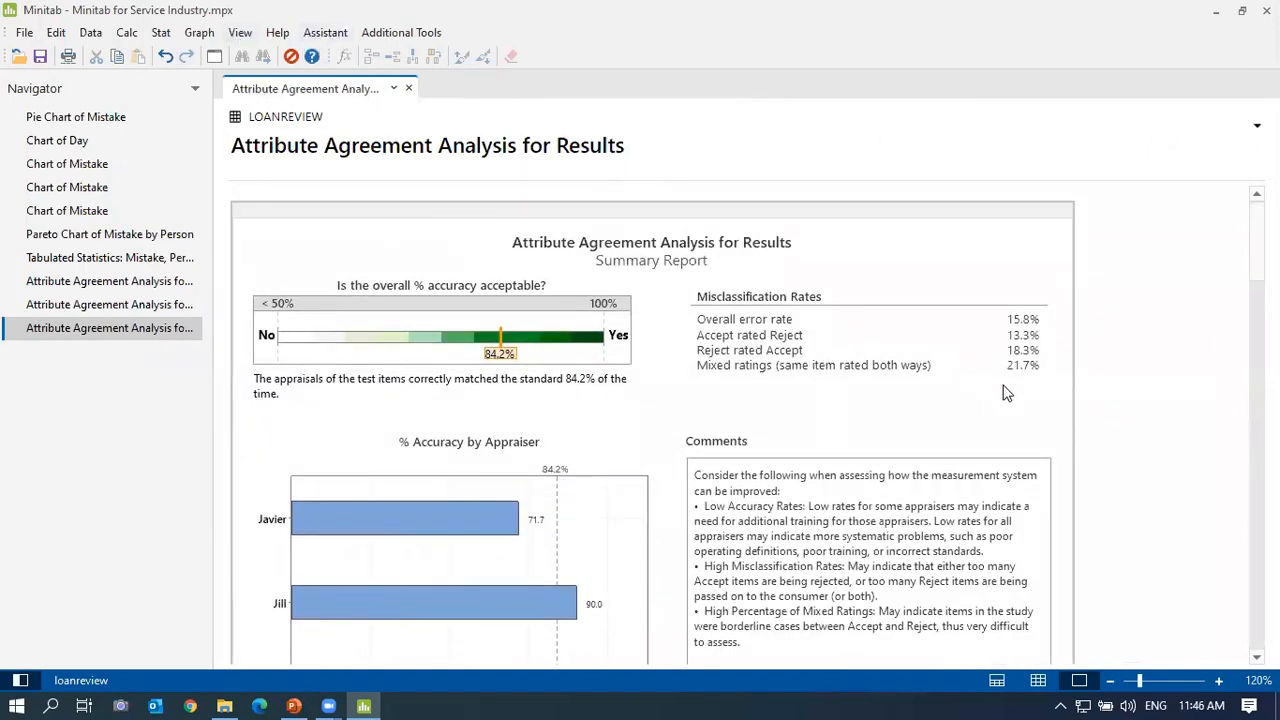
# Switch to PowerPoint, go past the Report Card slide to the Control Chart slide, and start the slide show.
pyautogui.click(294, 706)
pyautogui.scroll(-4, 438, 520)
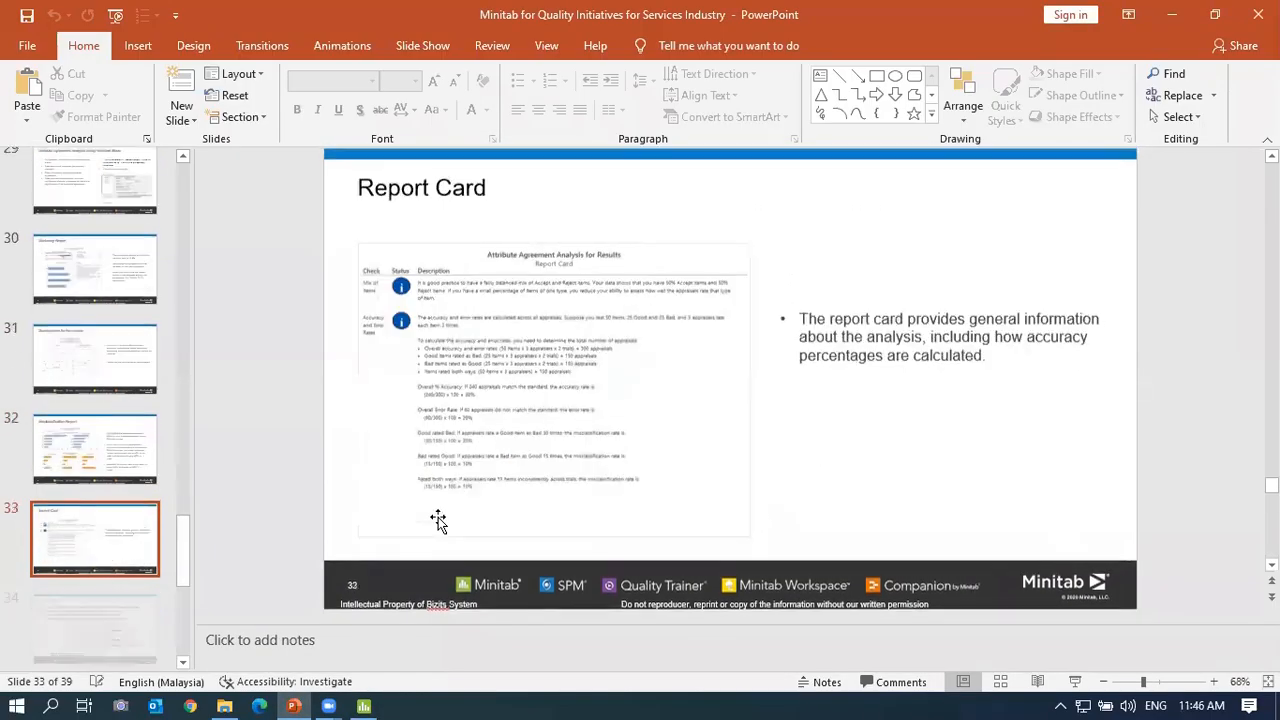
pyautogui.click(1075, 681)
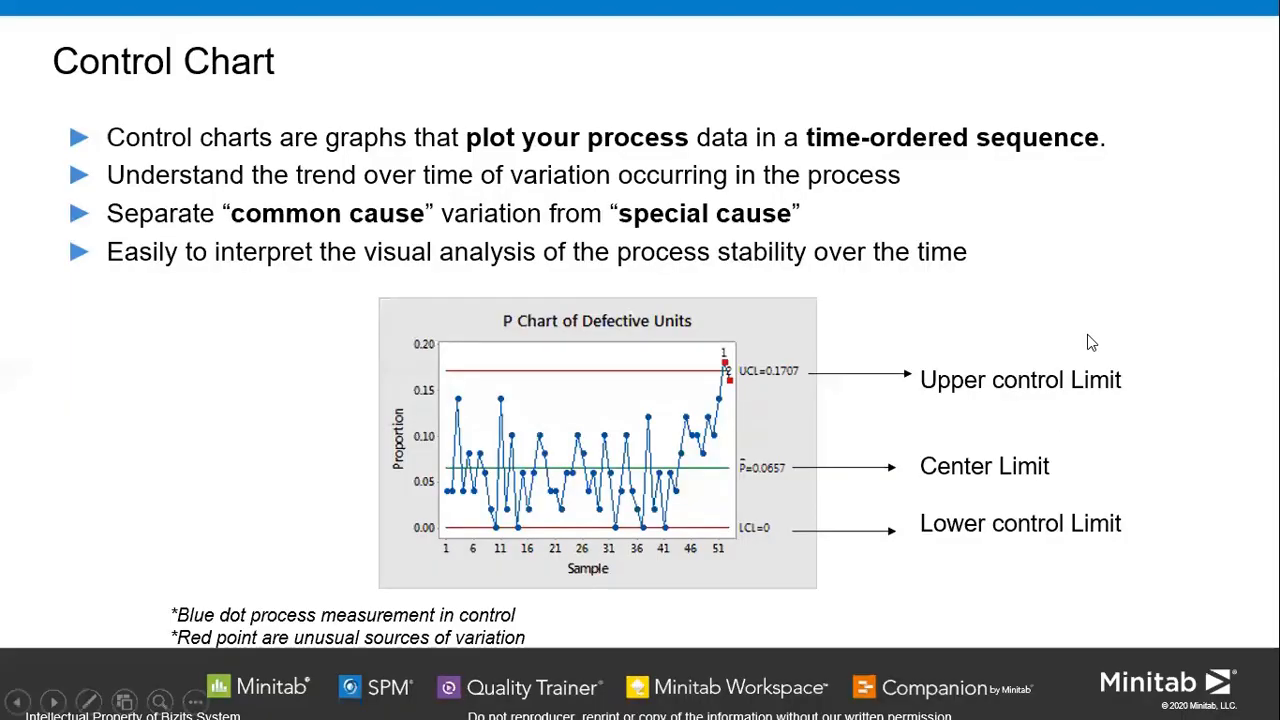